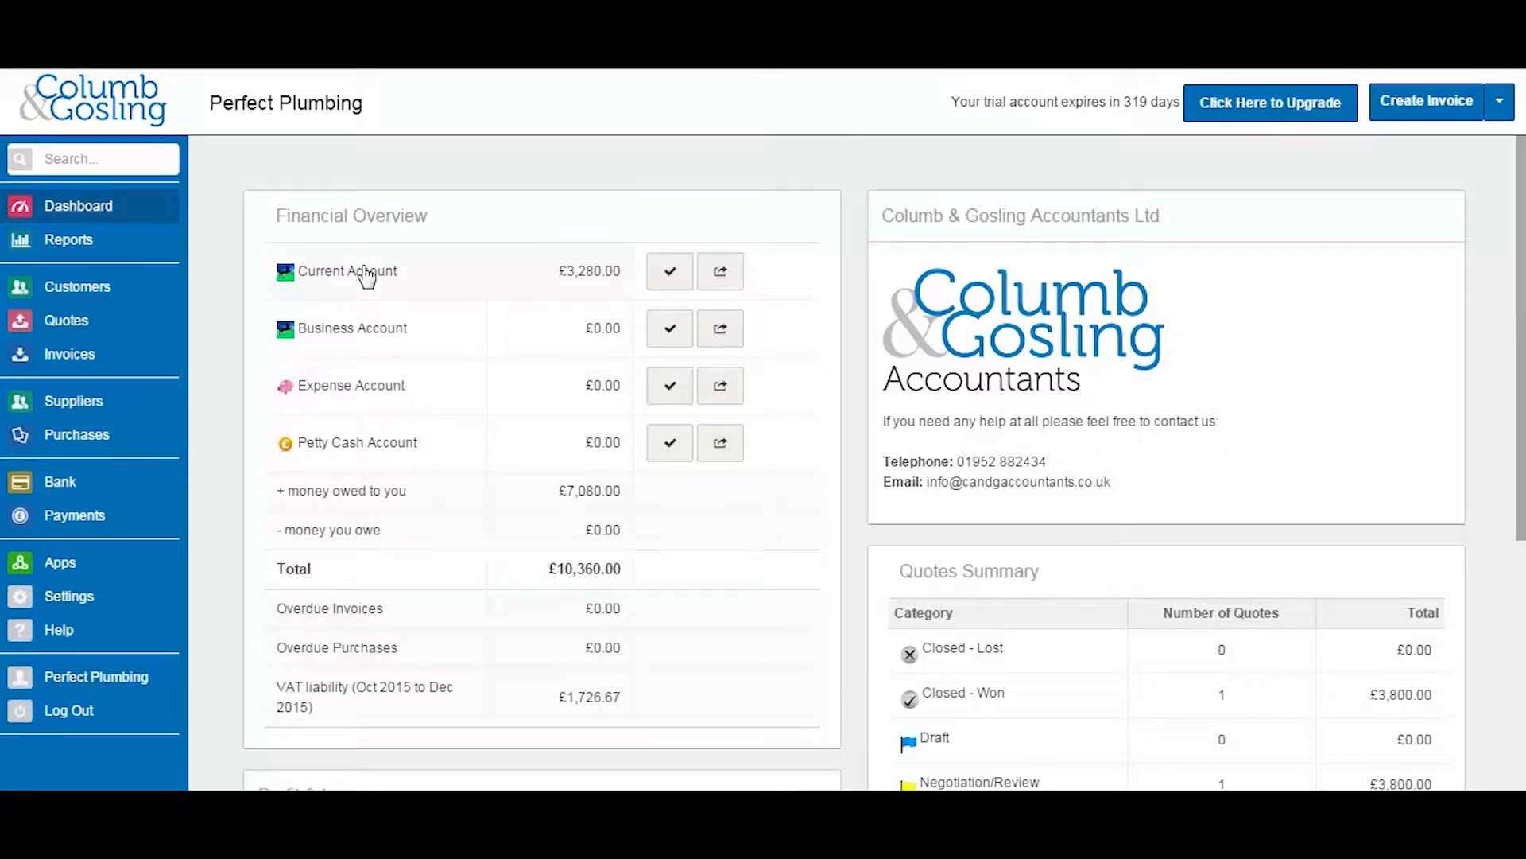
Open the Plumbing theme for editing from the PDF Themes configuration settings
left_click(68, 598)
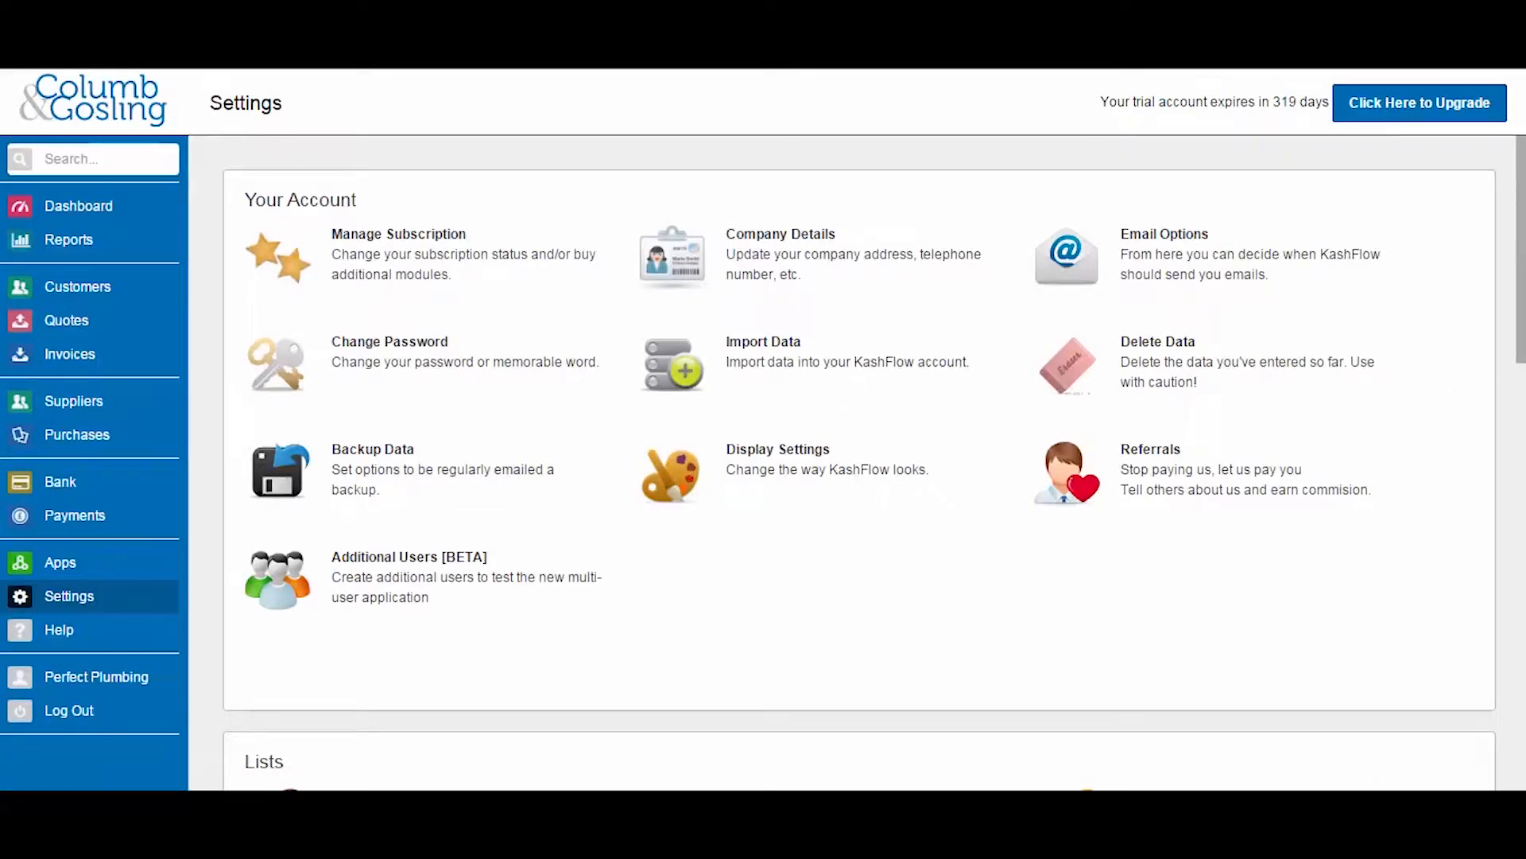
scroll(858, 462, "down", 7)
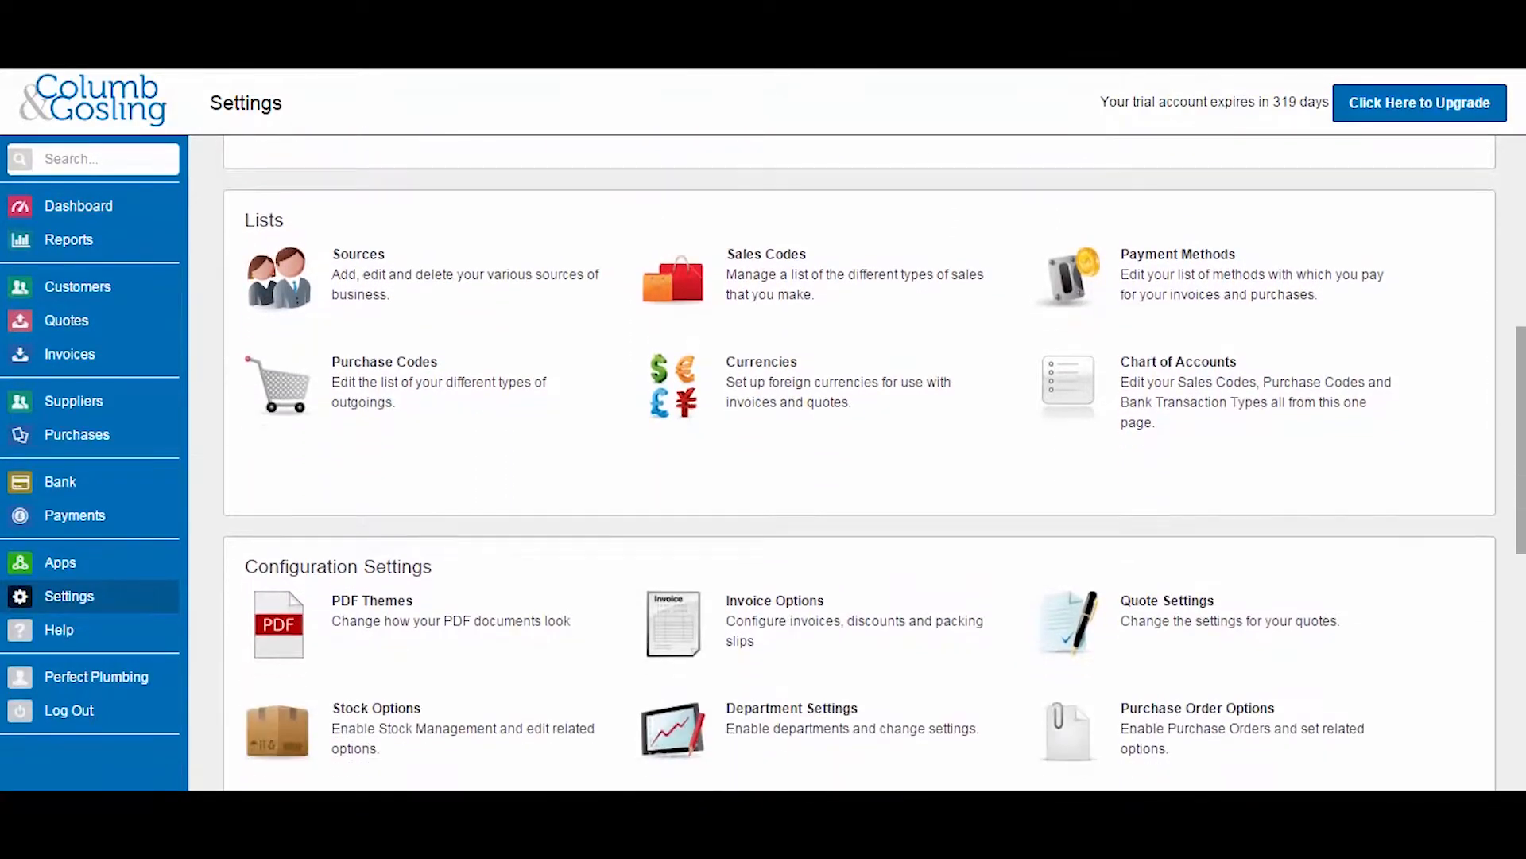
scroll(1125, 511, "down", 2)
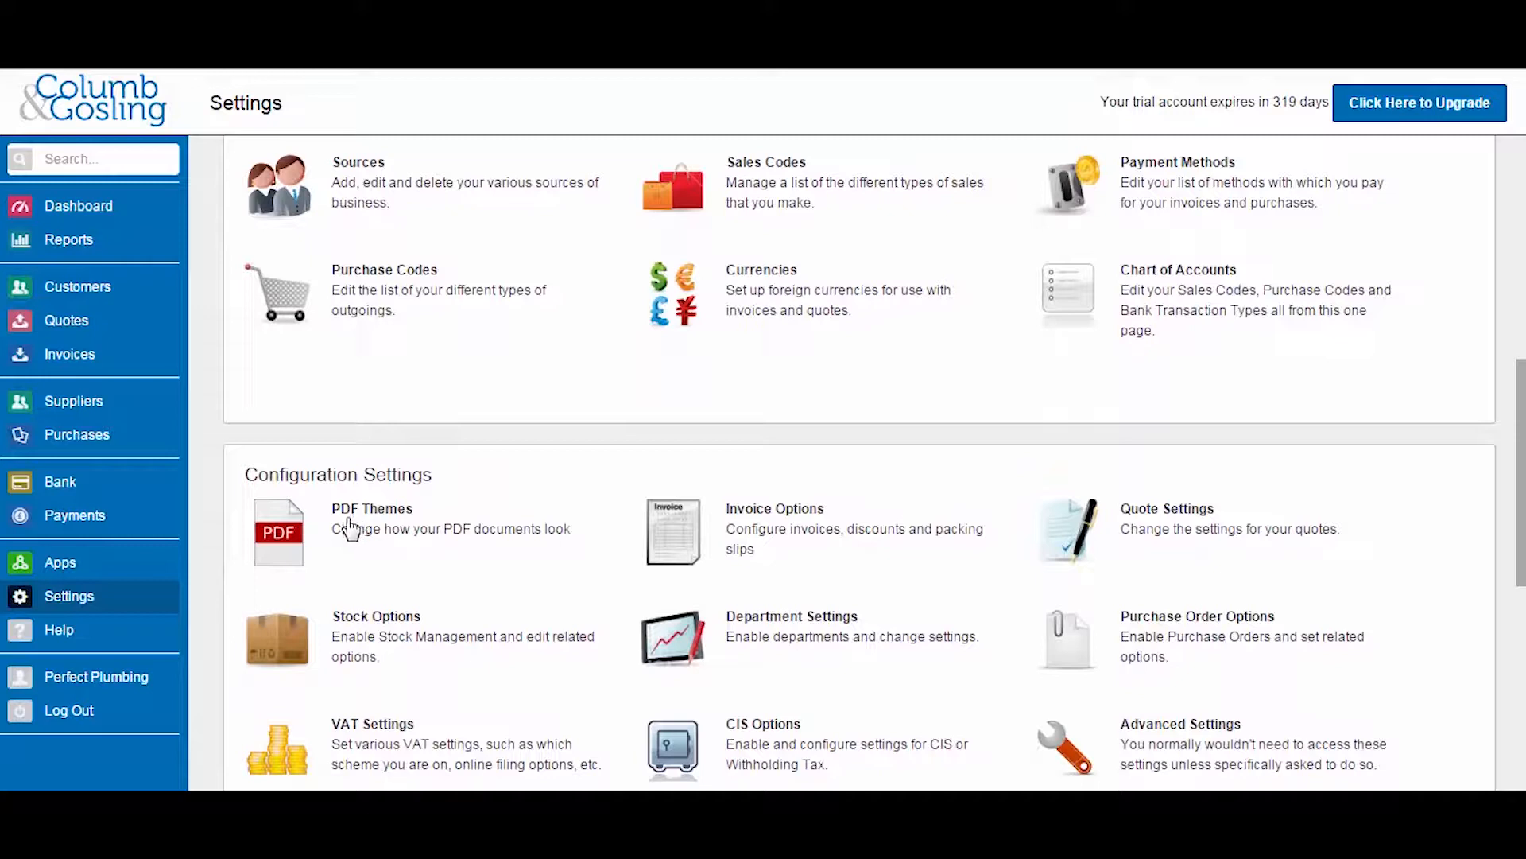
left_click(349, 527)
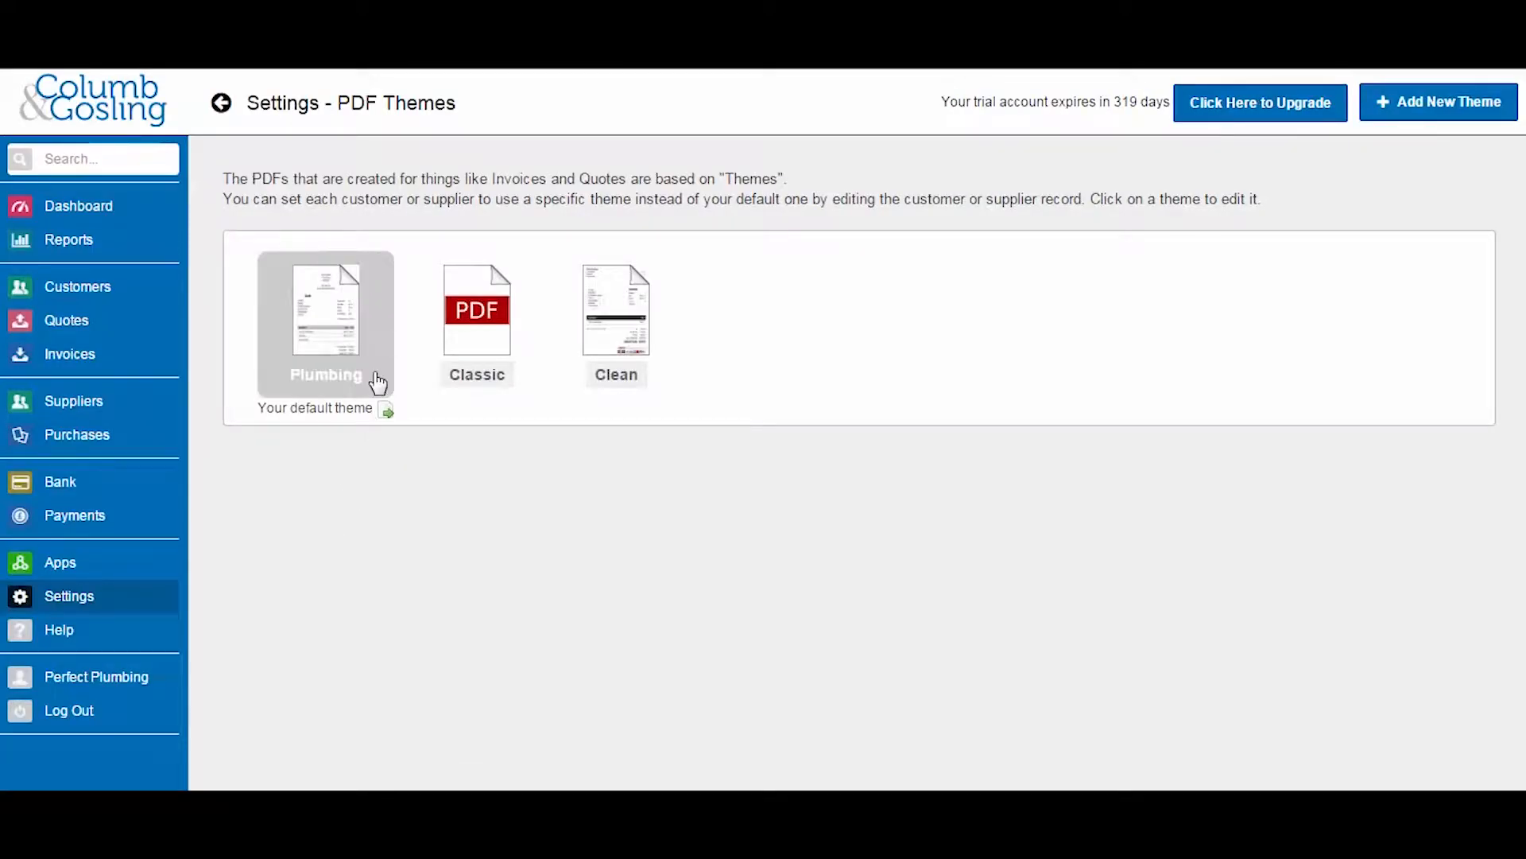
mouse_move(468, 370)
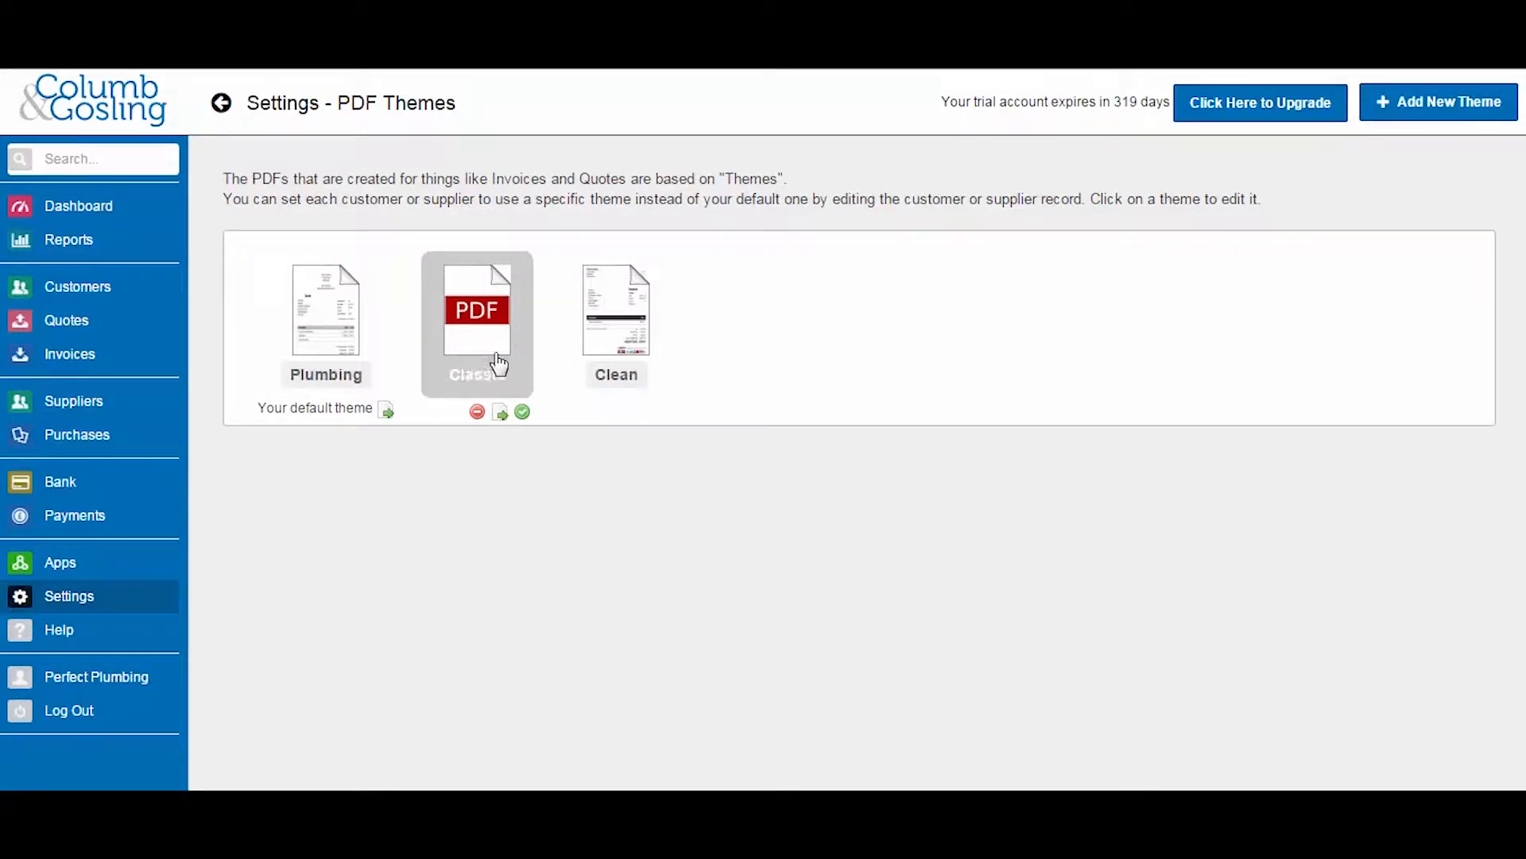
mouse_move(598, 338)
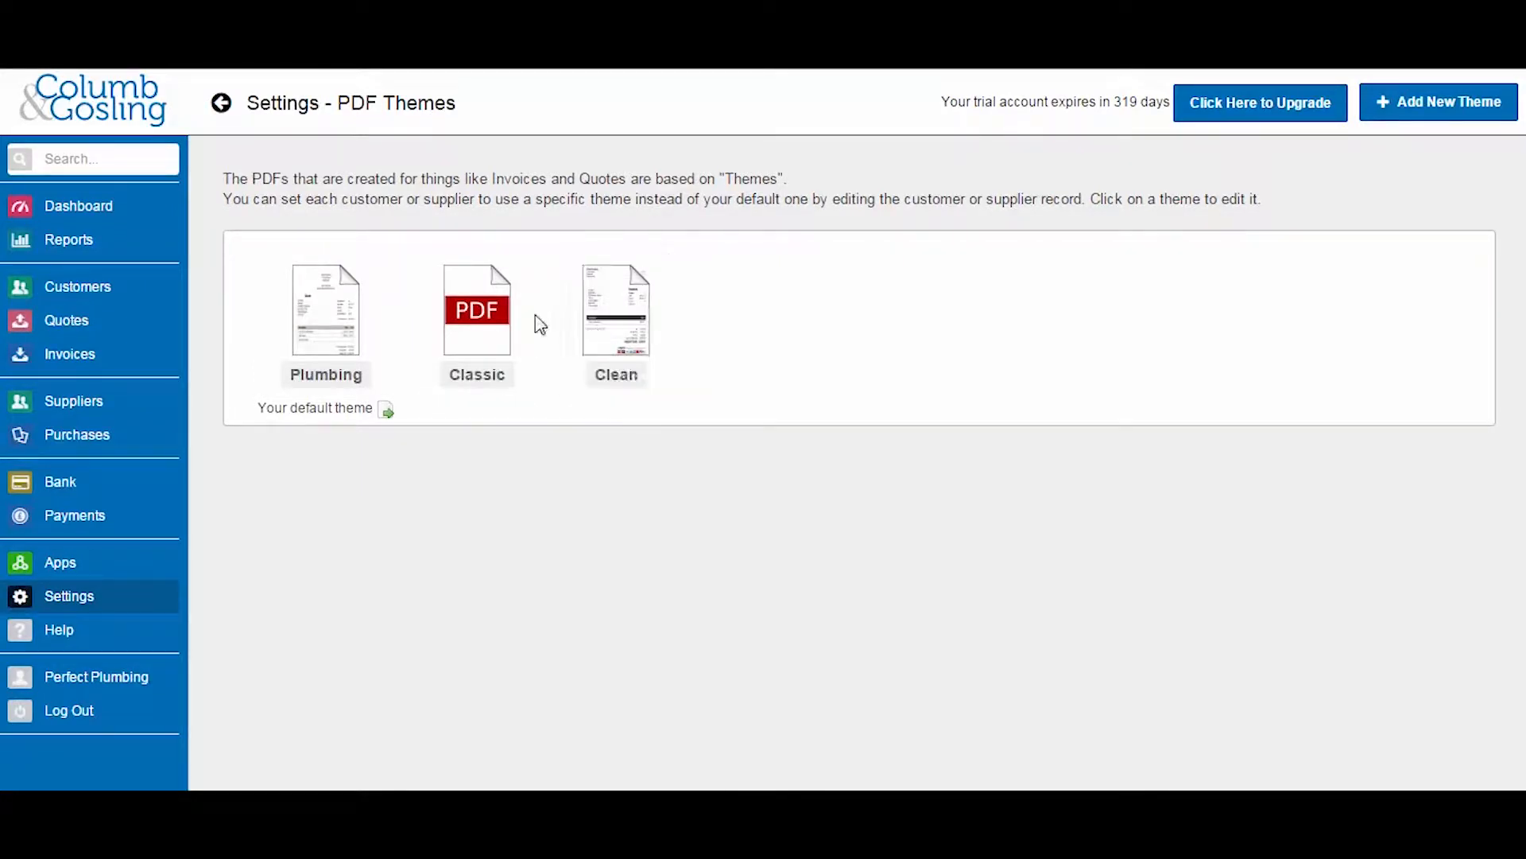
mouse_move(495, 326)
left_click(330, 329)
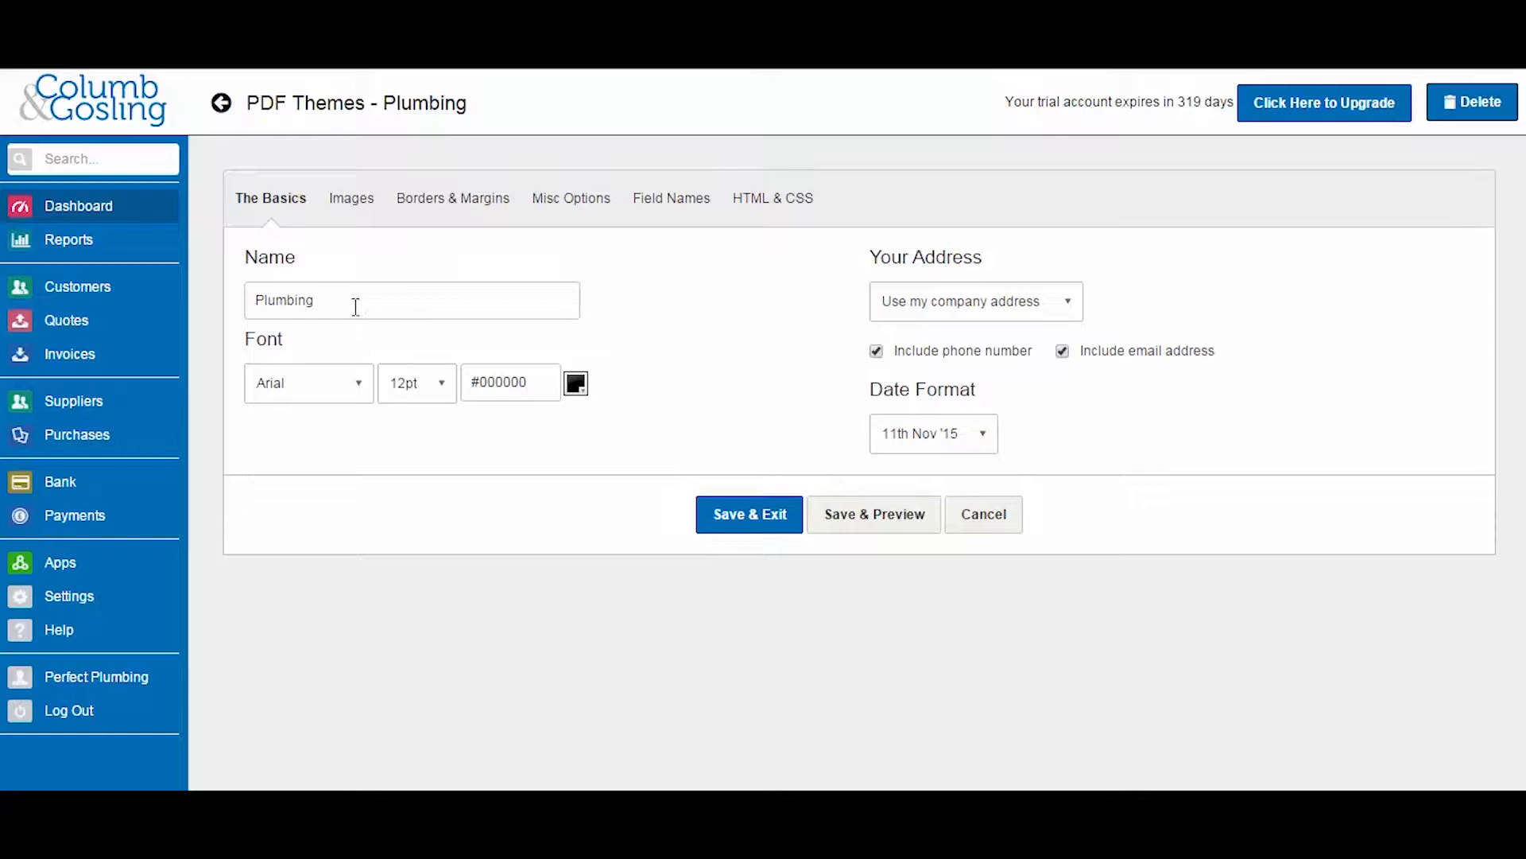
Examine the theme's basic options for its name, font colour and company address
left_click_drag(355, 307, 263, 306)
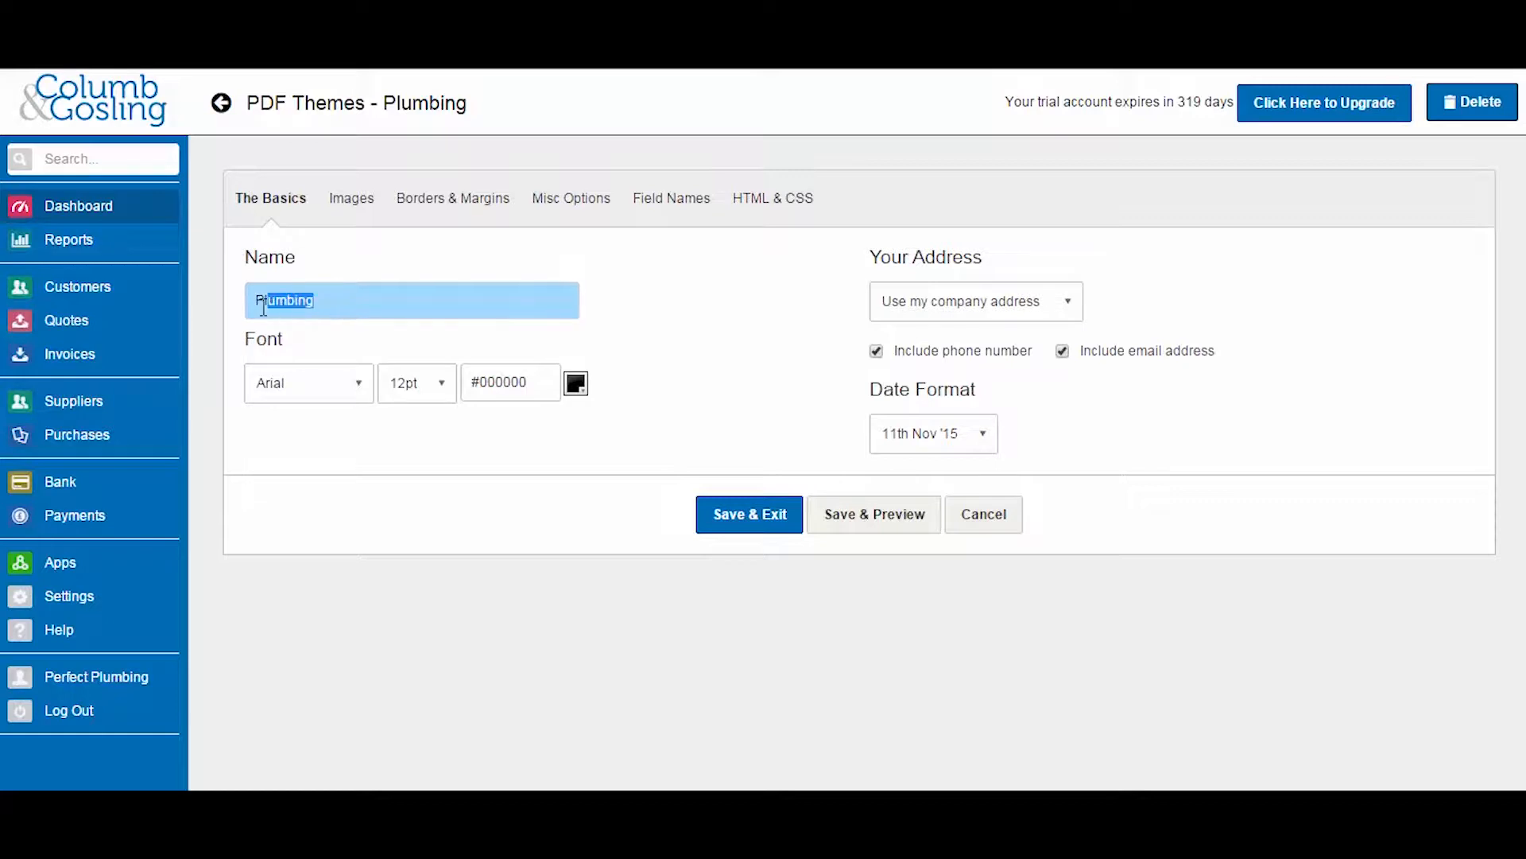
left_click(403, 348)
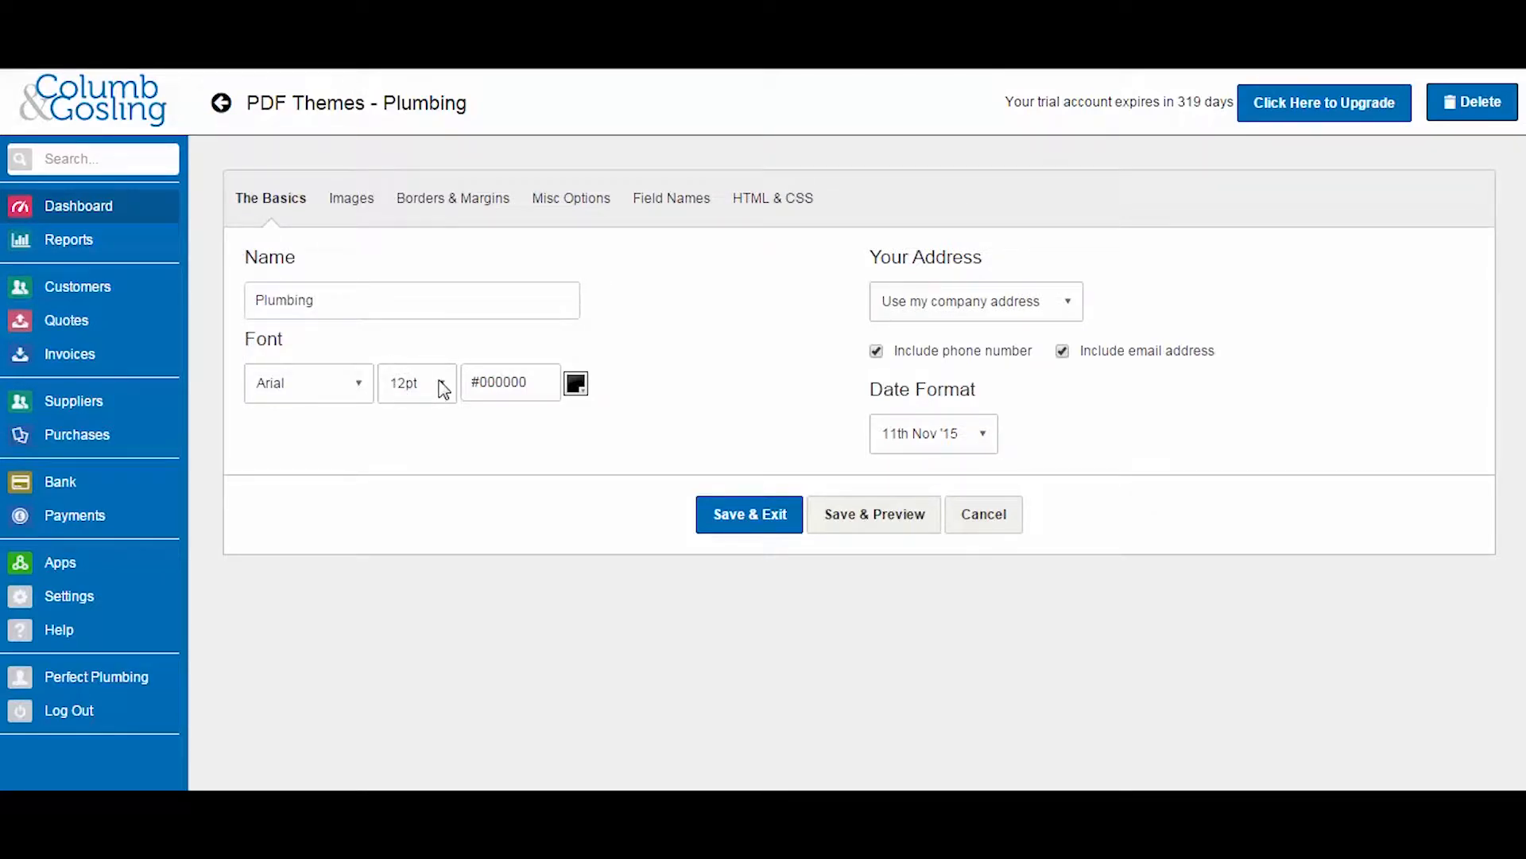
left_click(577, 386)
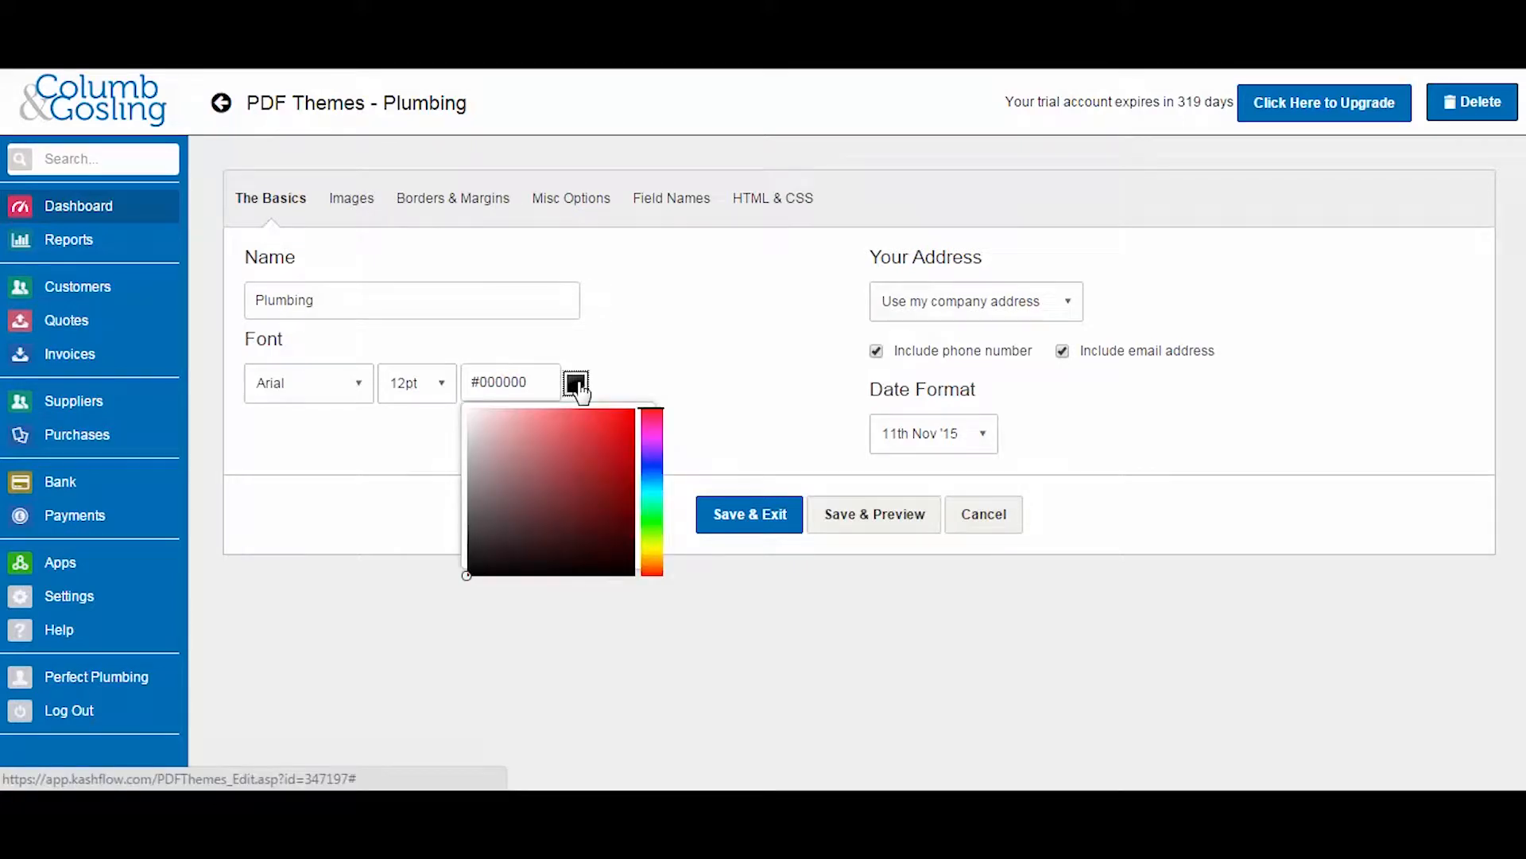
left_click(661, 371)
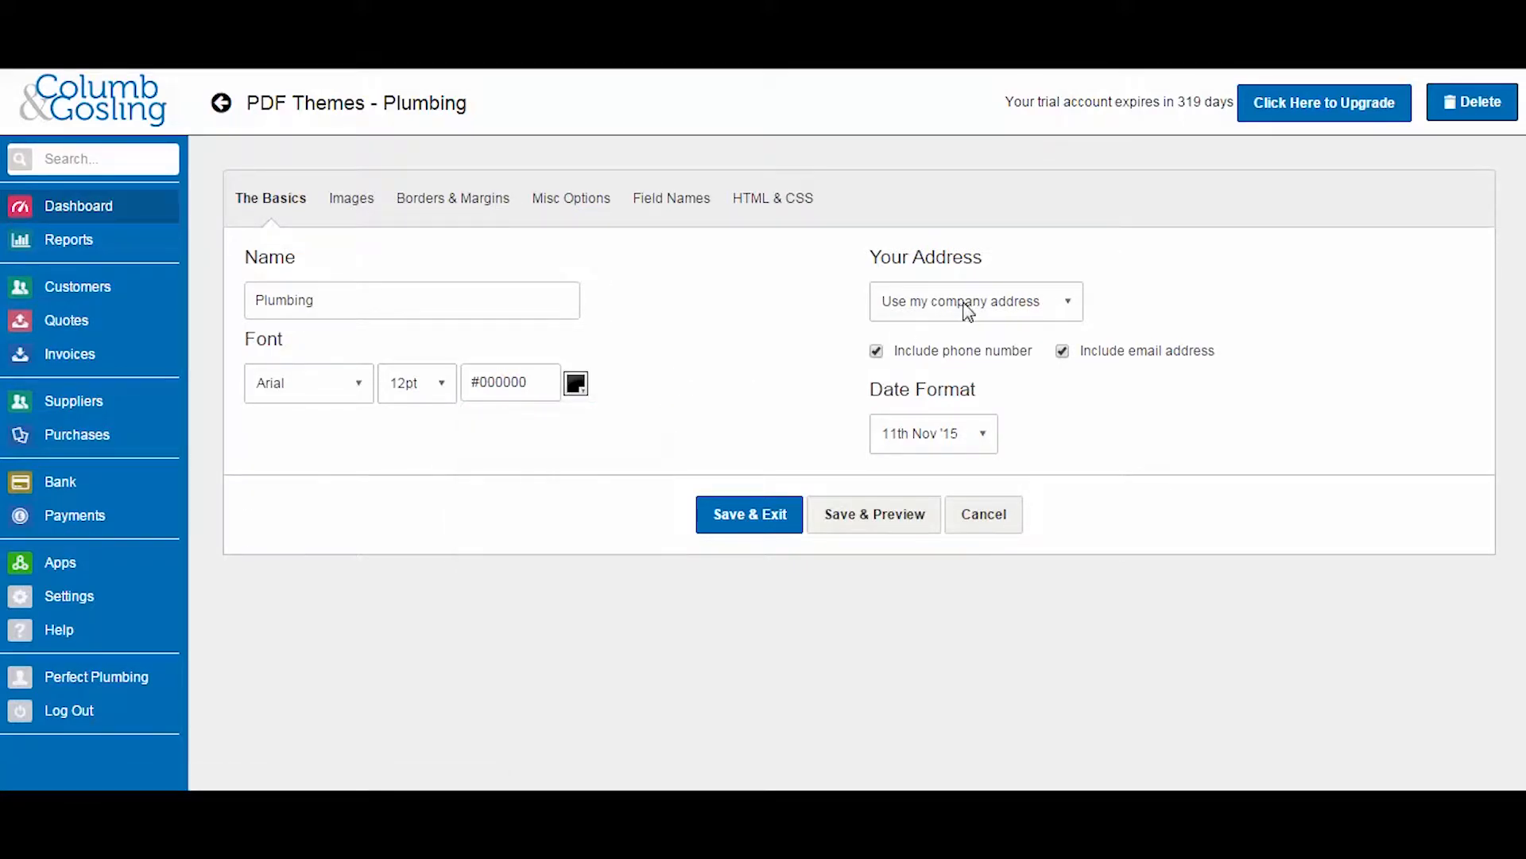
left_click(1072, 308)
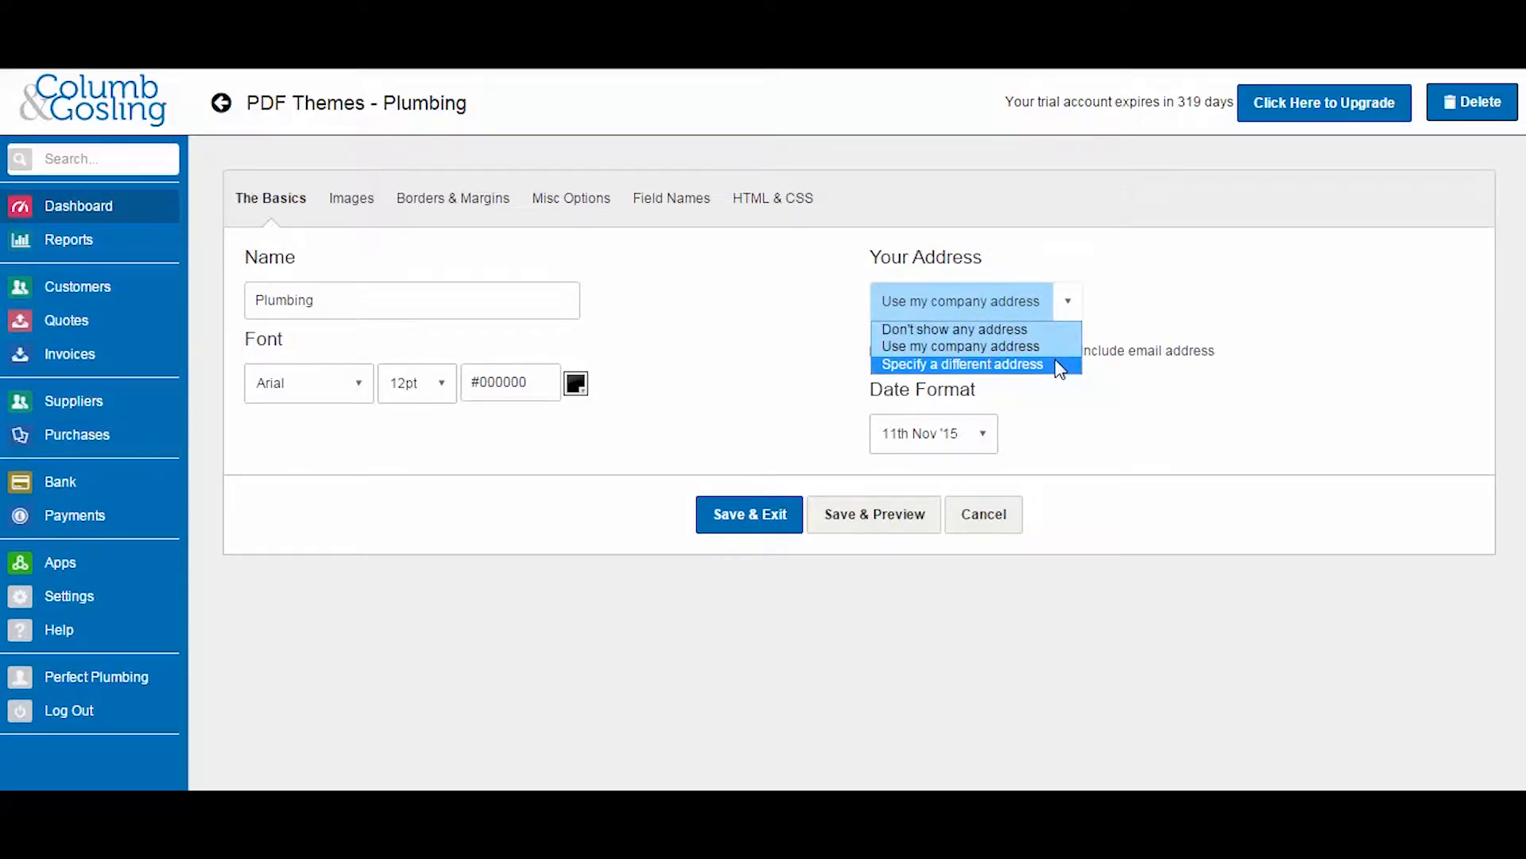
left_click(1116, 304)
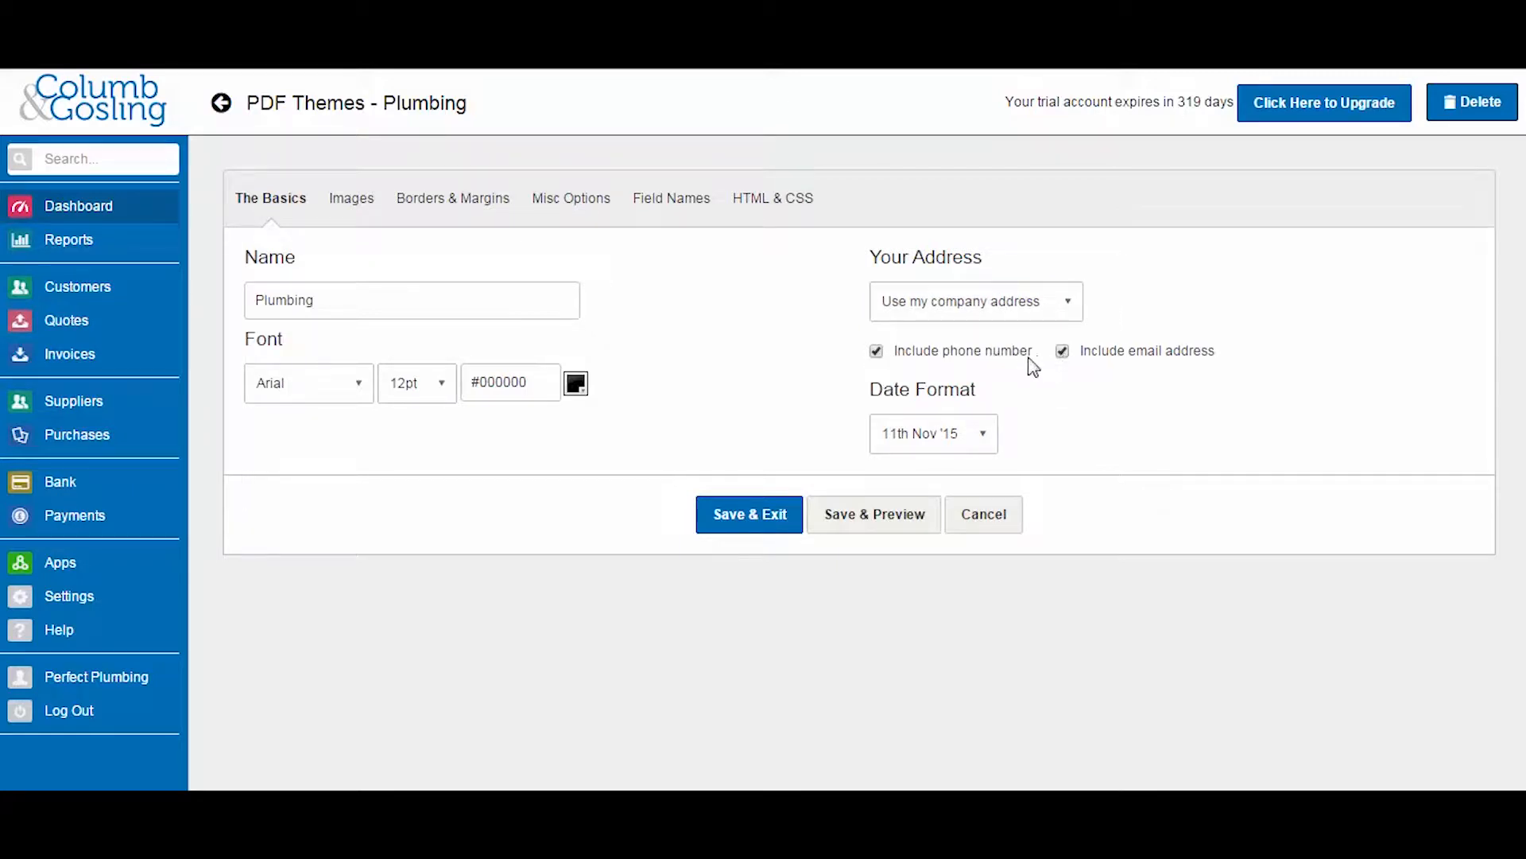
left_click(876, 351)
left_click(1062, 352)
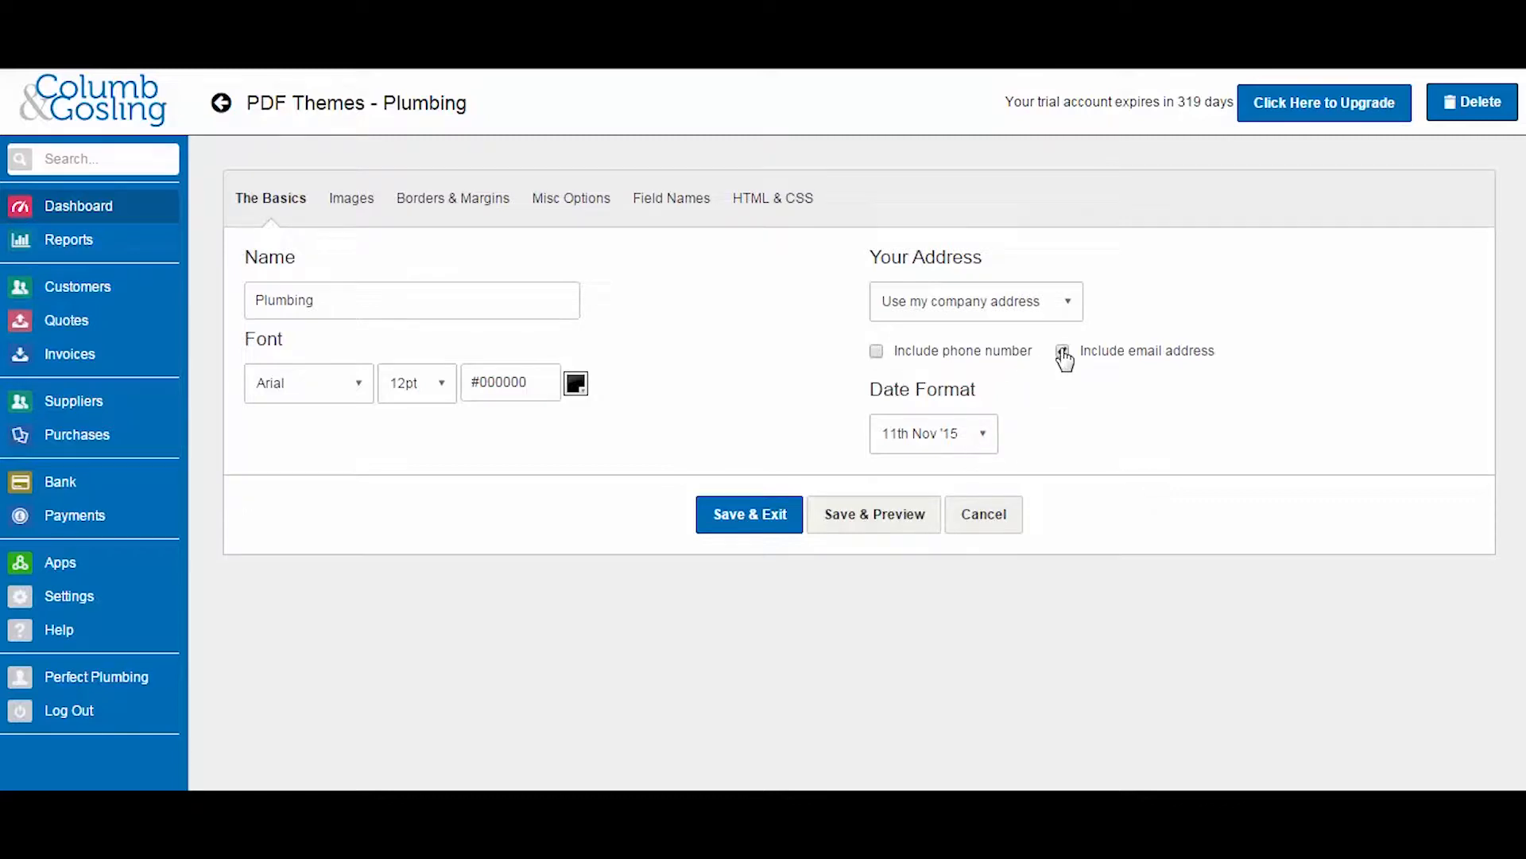
left_click(877, 351)
left_click(1062, 353)
Include the logo image on the Plumbing theme's documents
left_click(333, 204)
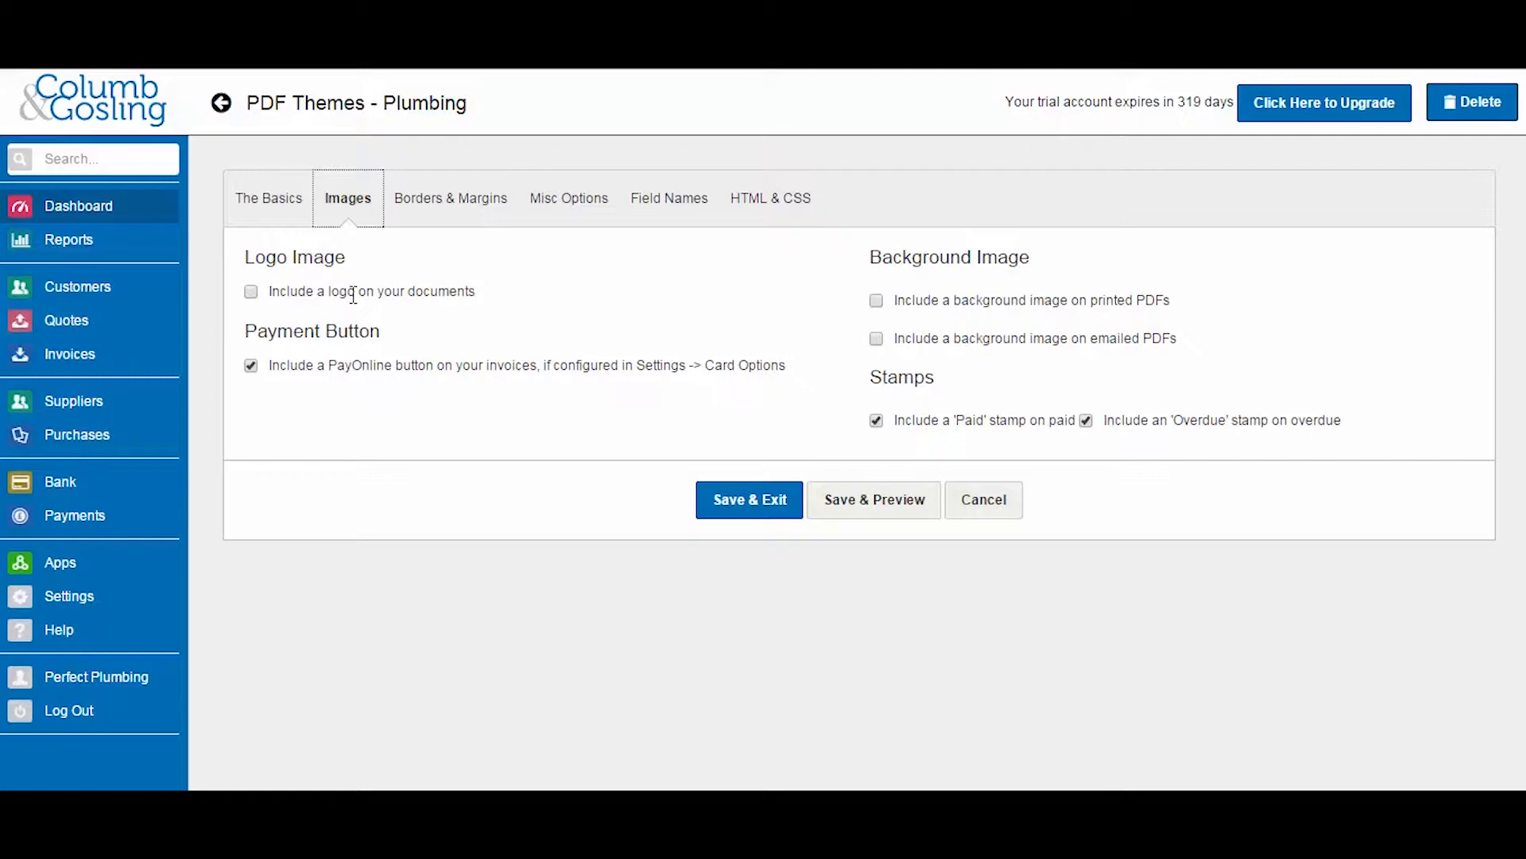
left_click(261, 301)
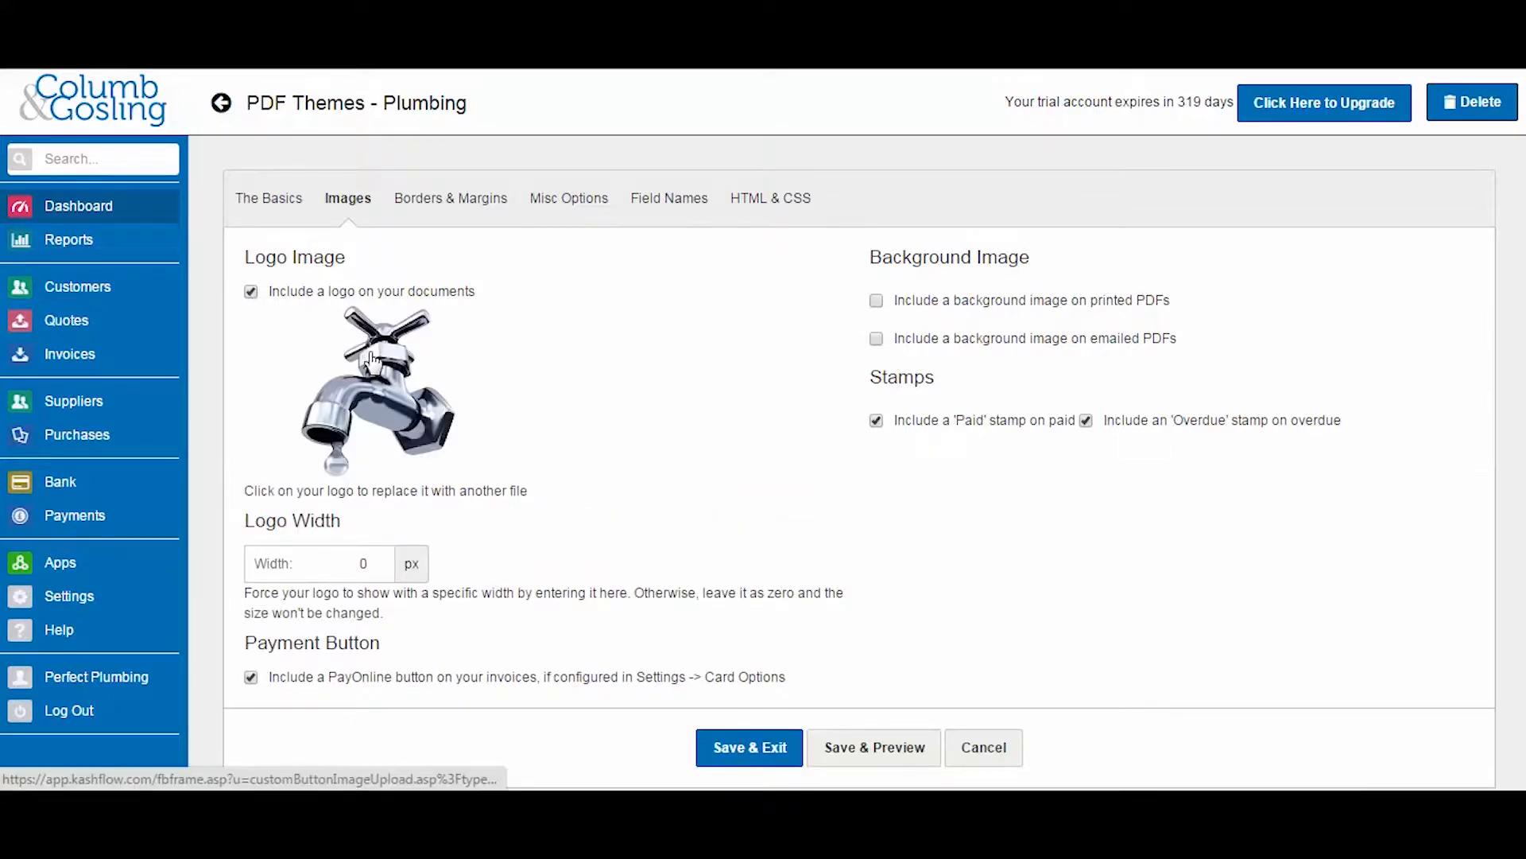
left_click(391, 391)
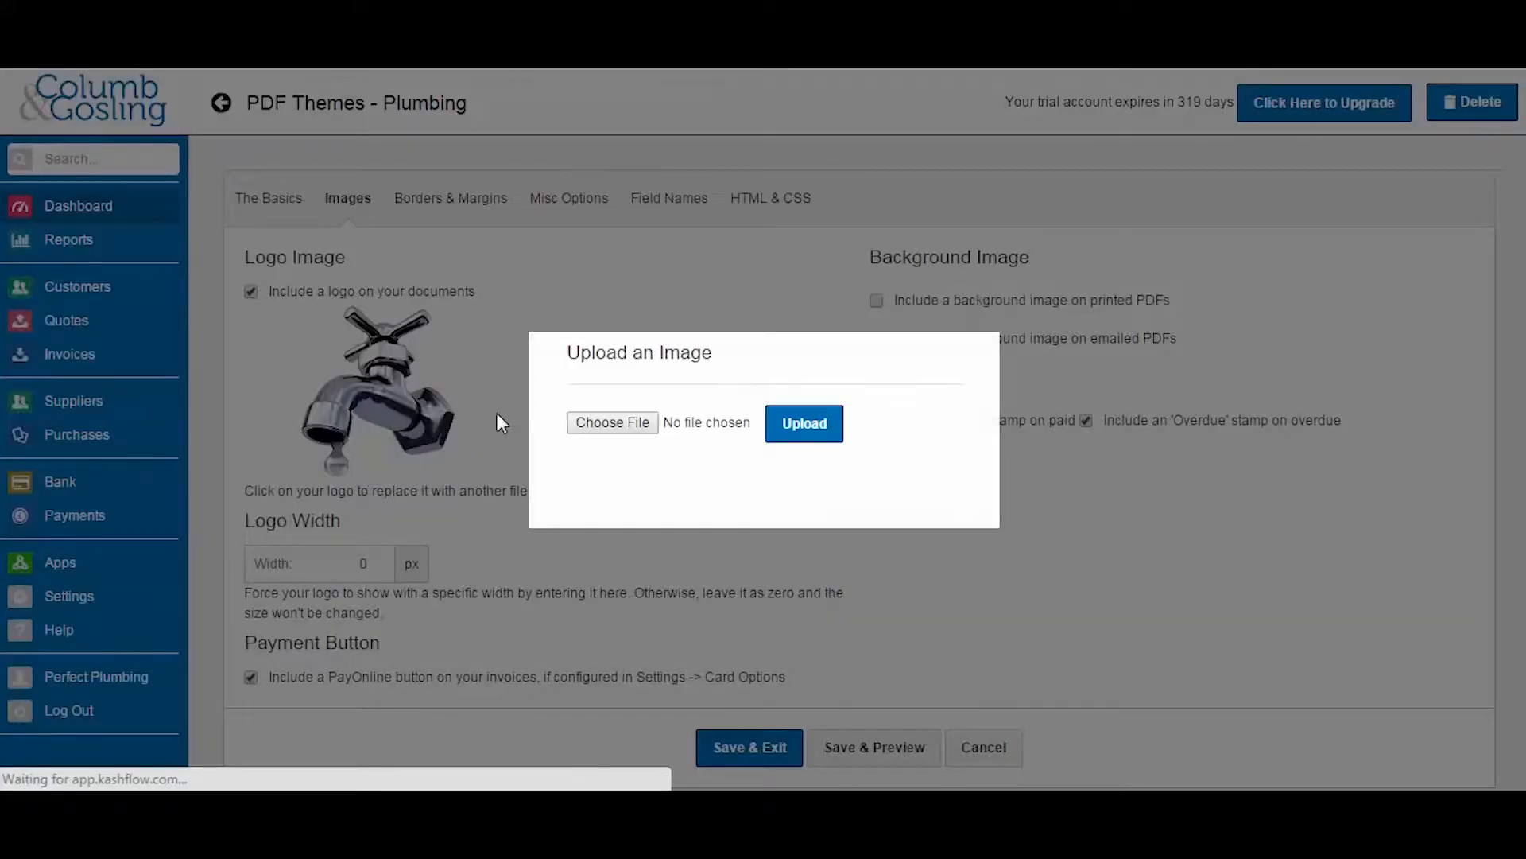
left_click(621, 423)
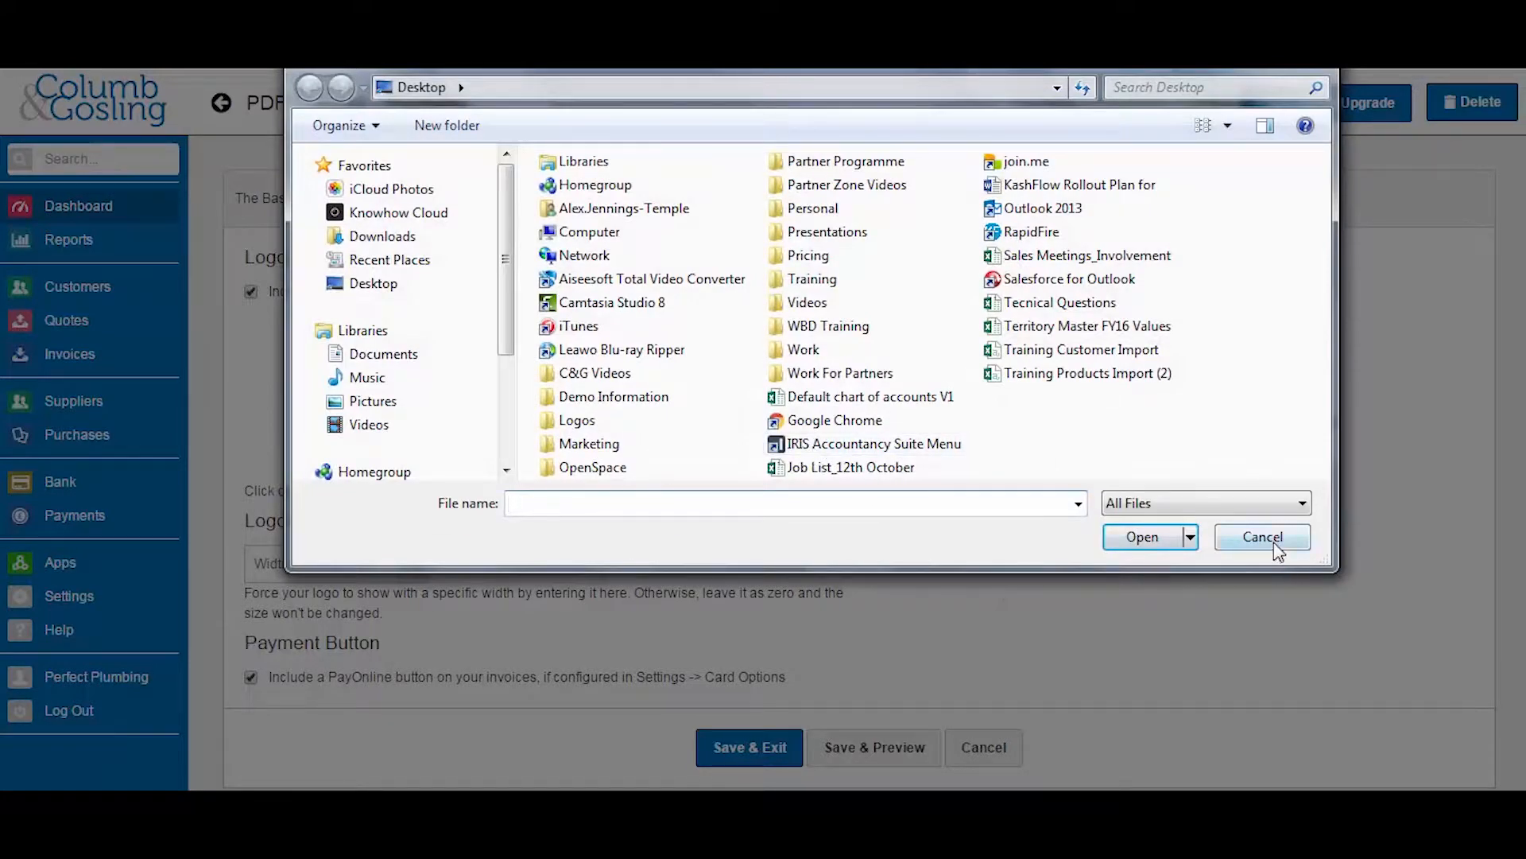
left_click(1274, 543)
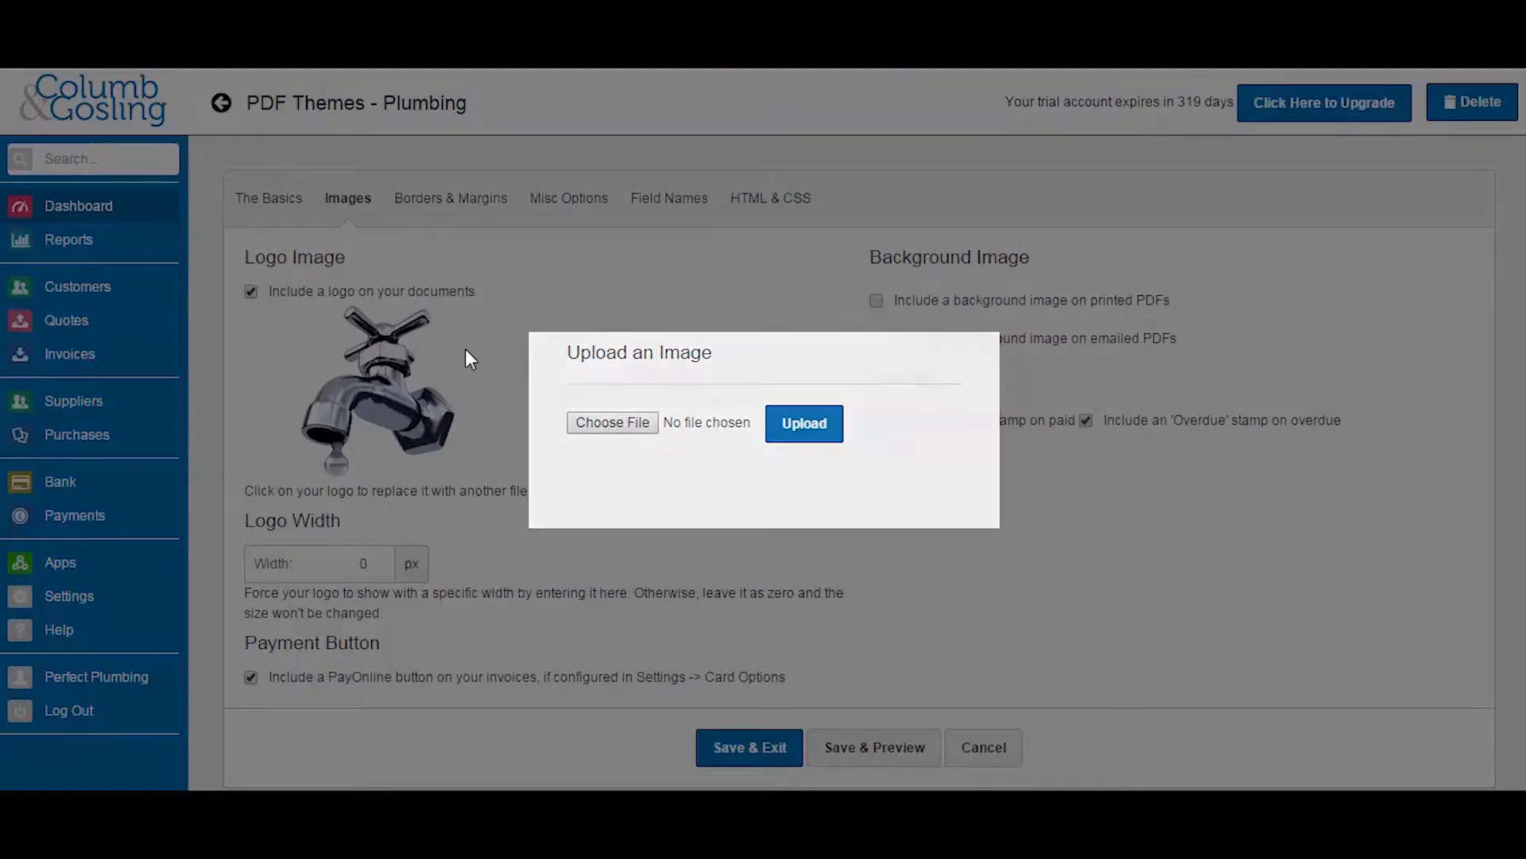
left_click(469, 359)
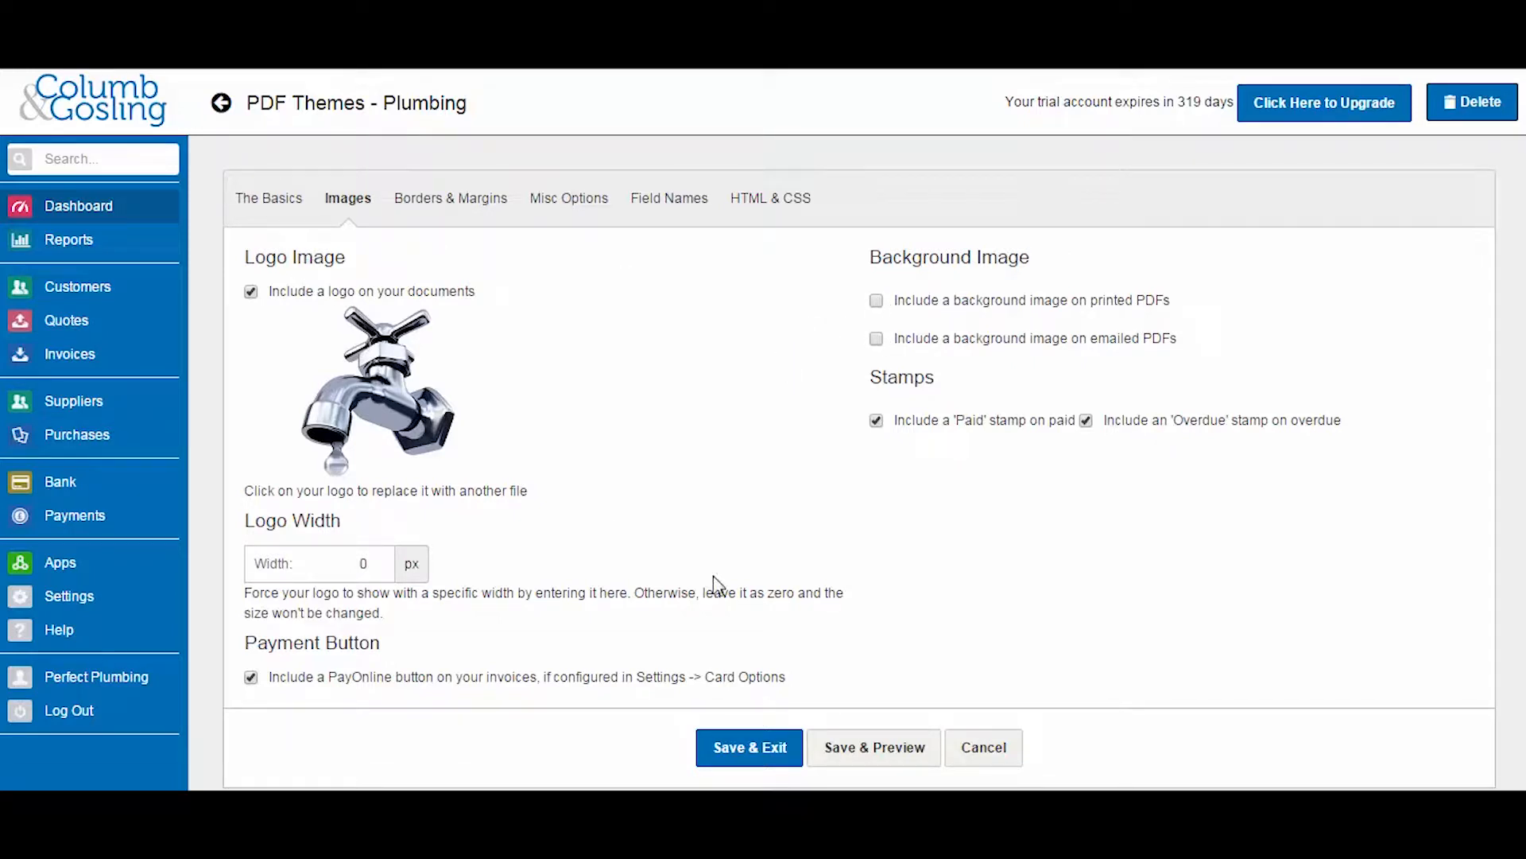
Save the theme and preview it on Invoice #2, checking the whole page, and return to the theme's image settings
left_click(857, 759)
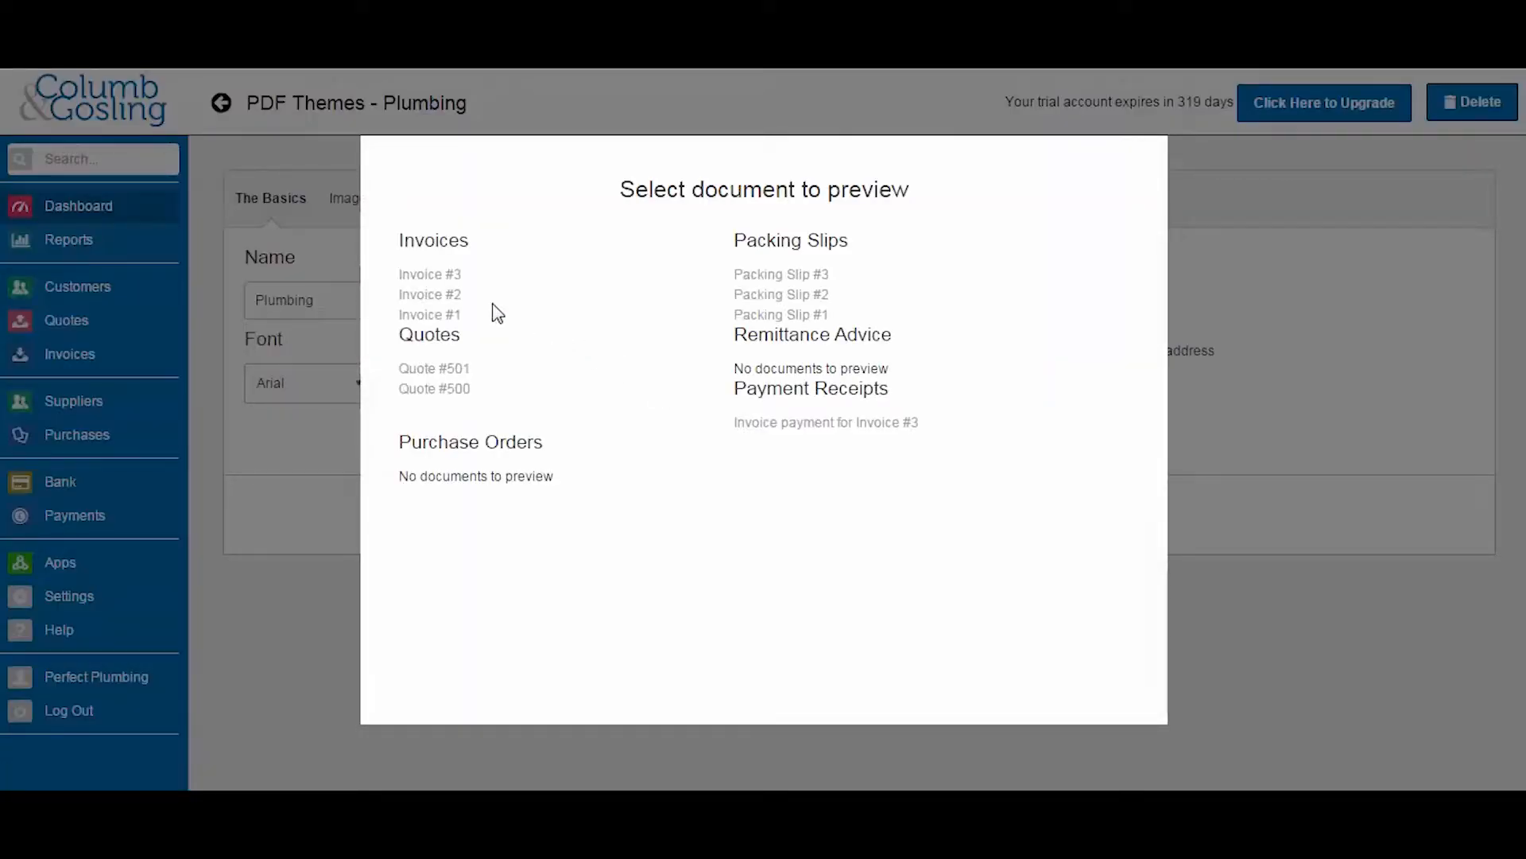
left_click(440, 303)
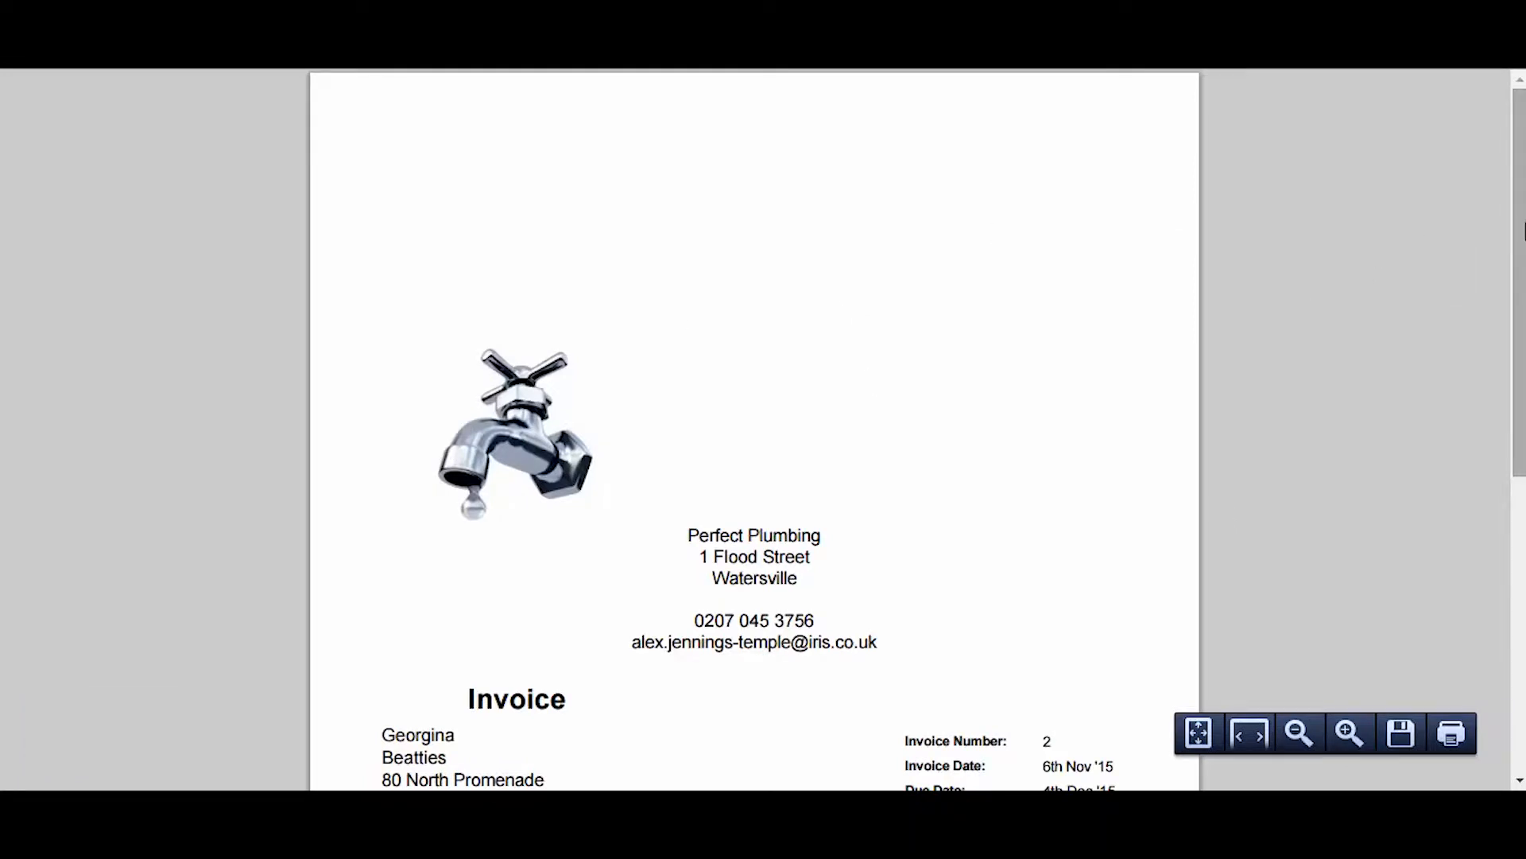
scroll(1361, 265, "down", 5)
scroll(754, 429, "down", 3)
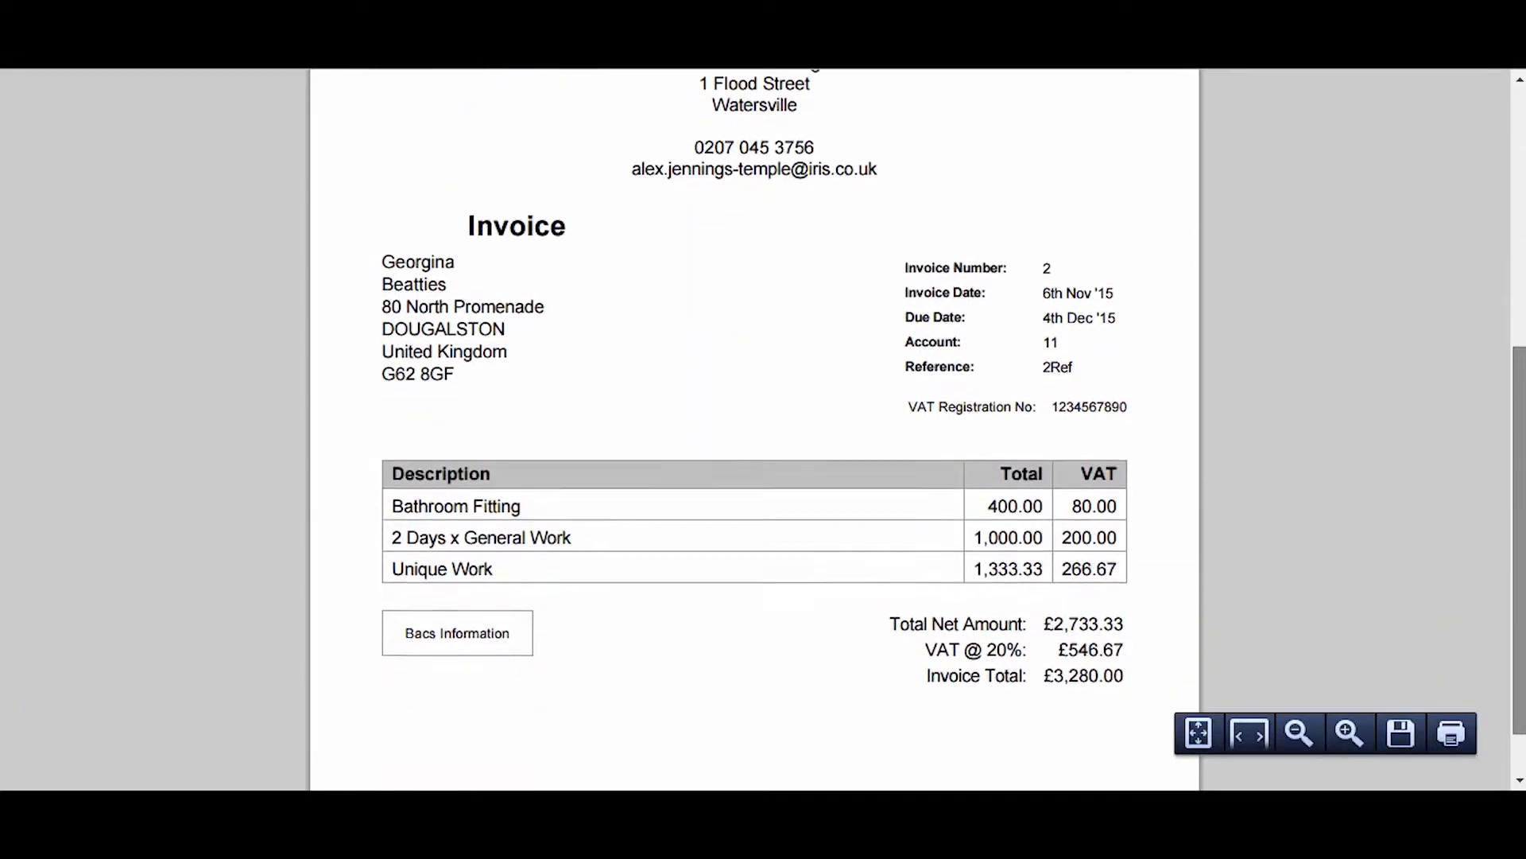
scroll(1483, 342, "up", 8)
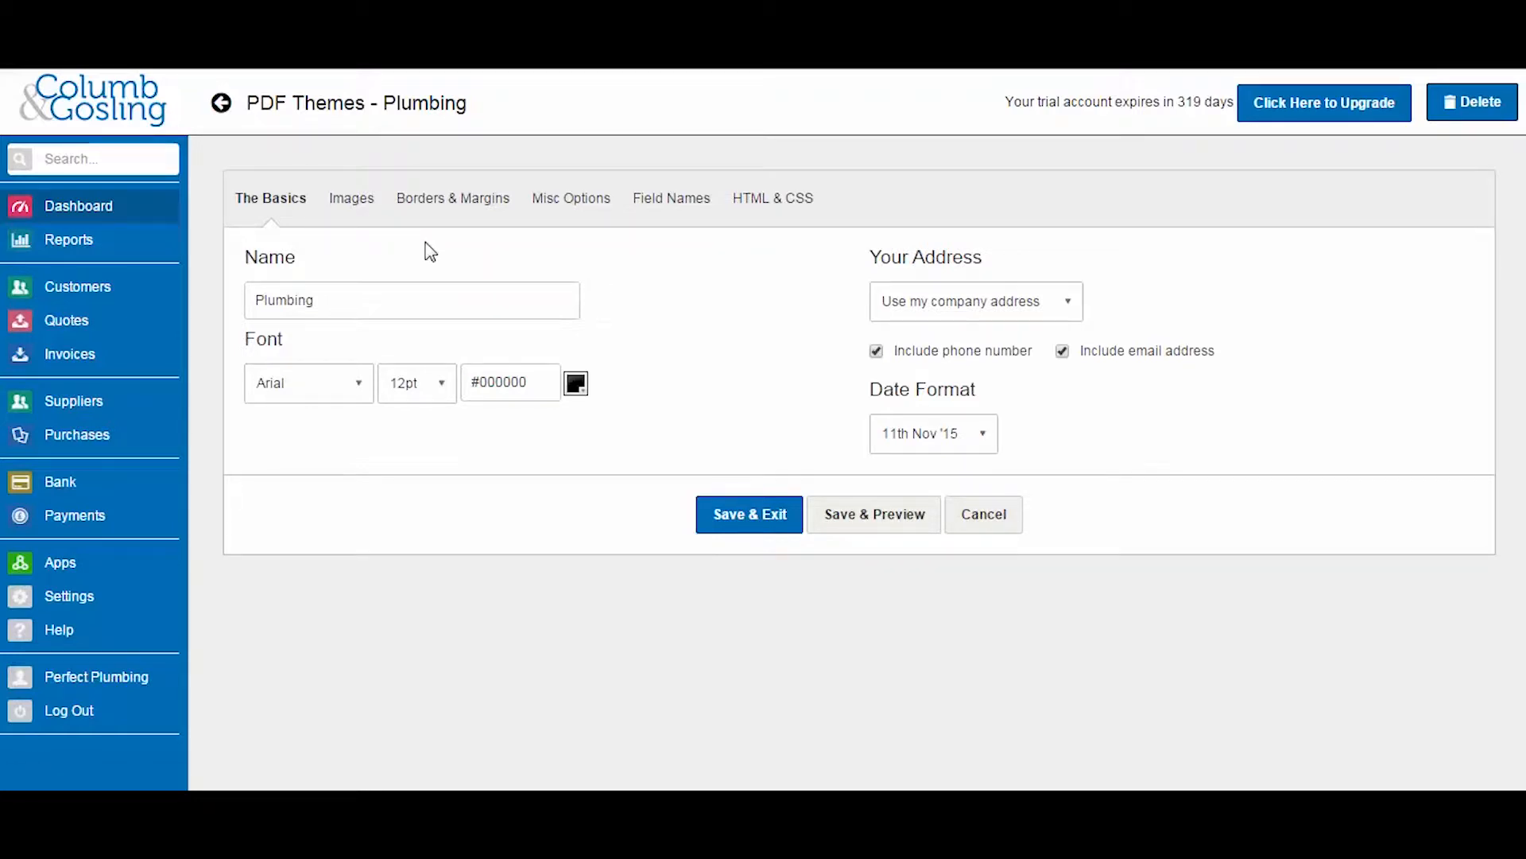
left_click(357, 204)
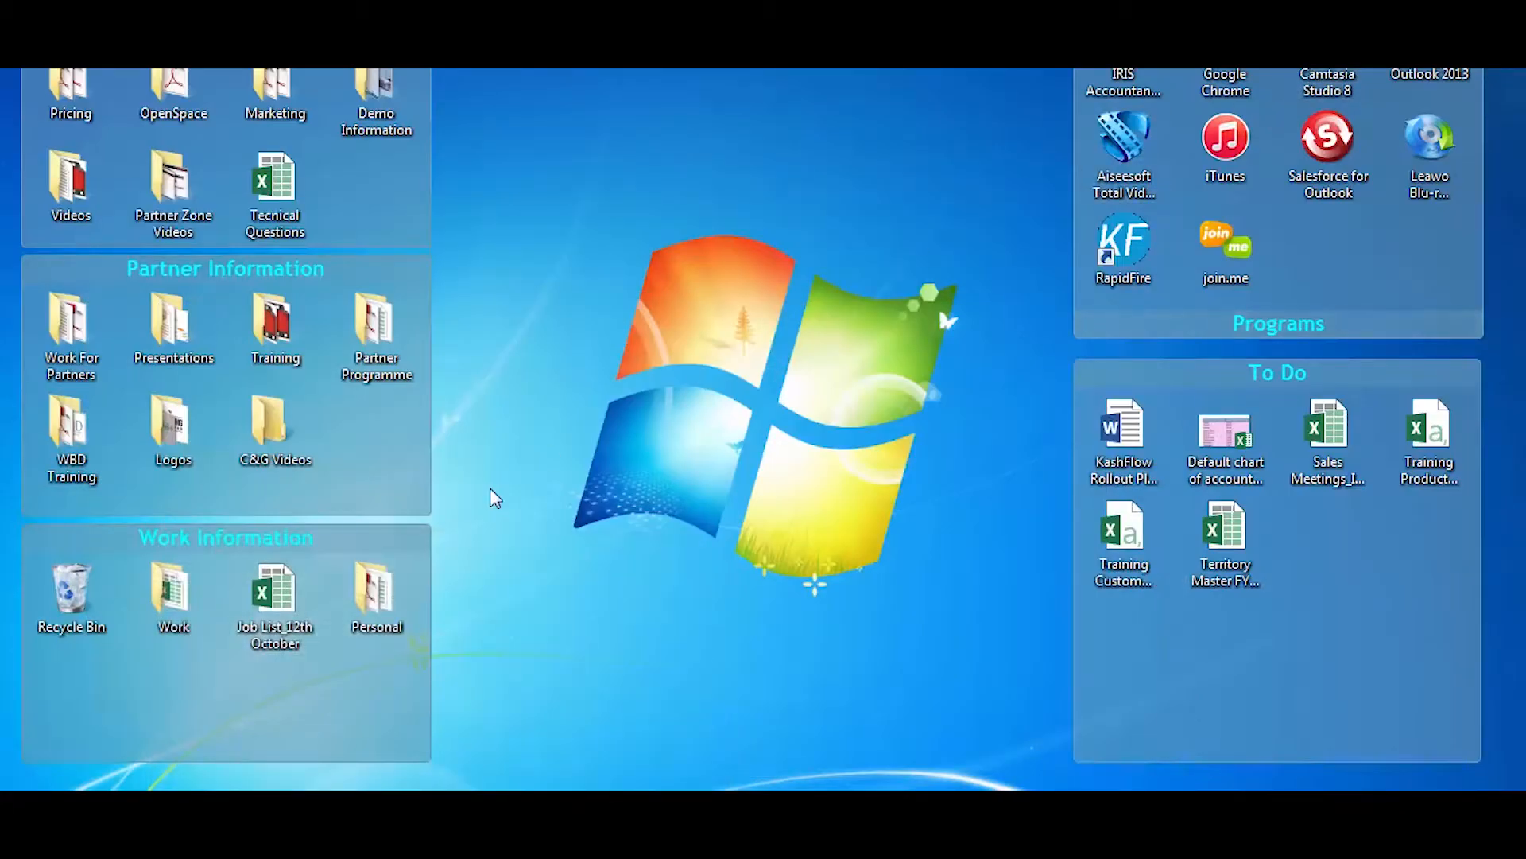
Switch to the desktop and create a new Microsoft Word document there named Perfect Plumbing
right_click(617, 416)
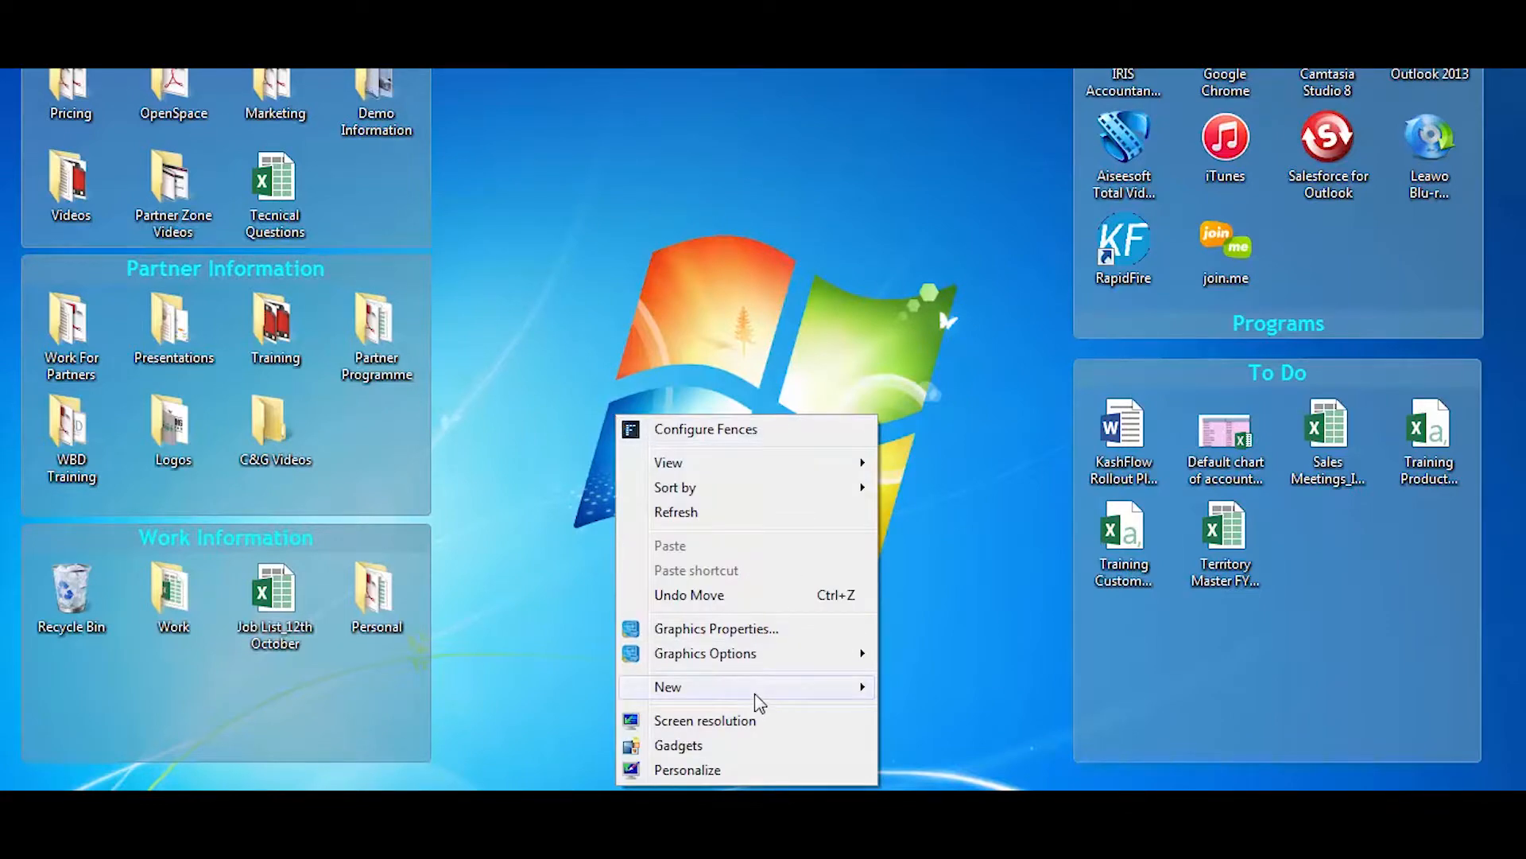
mouse_move(755, 689)
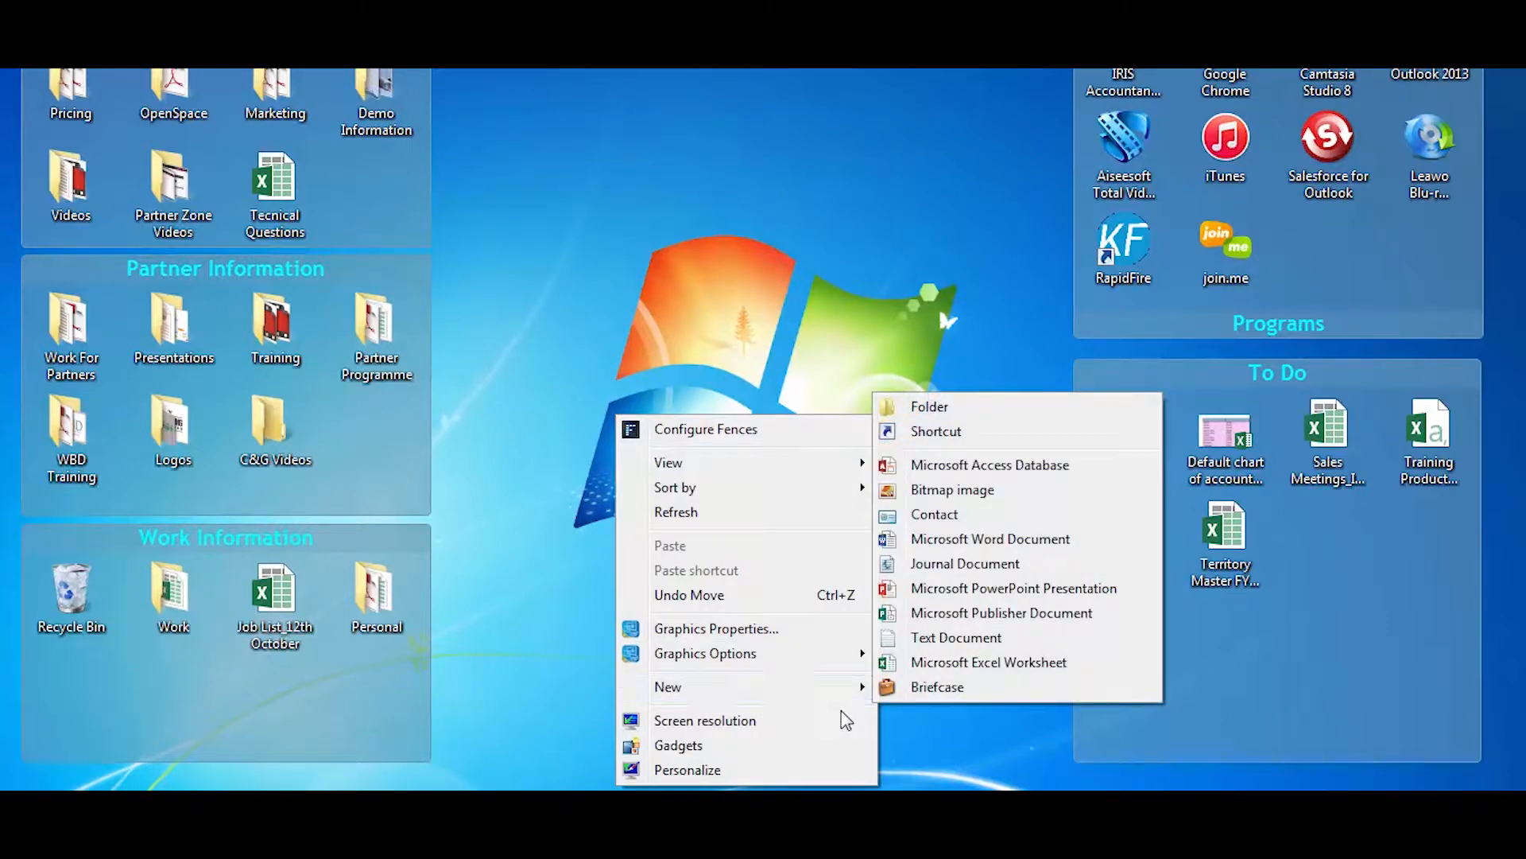
left_click(918, 547)
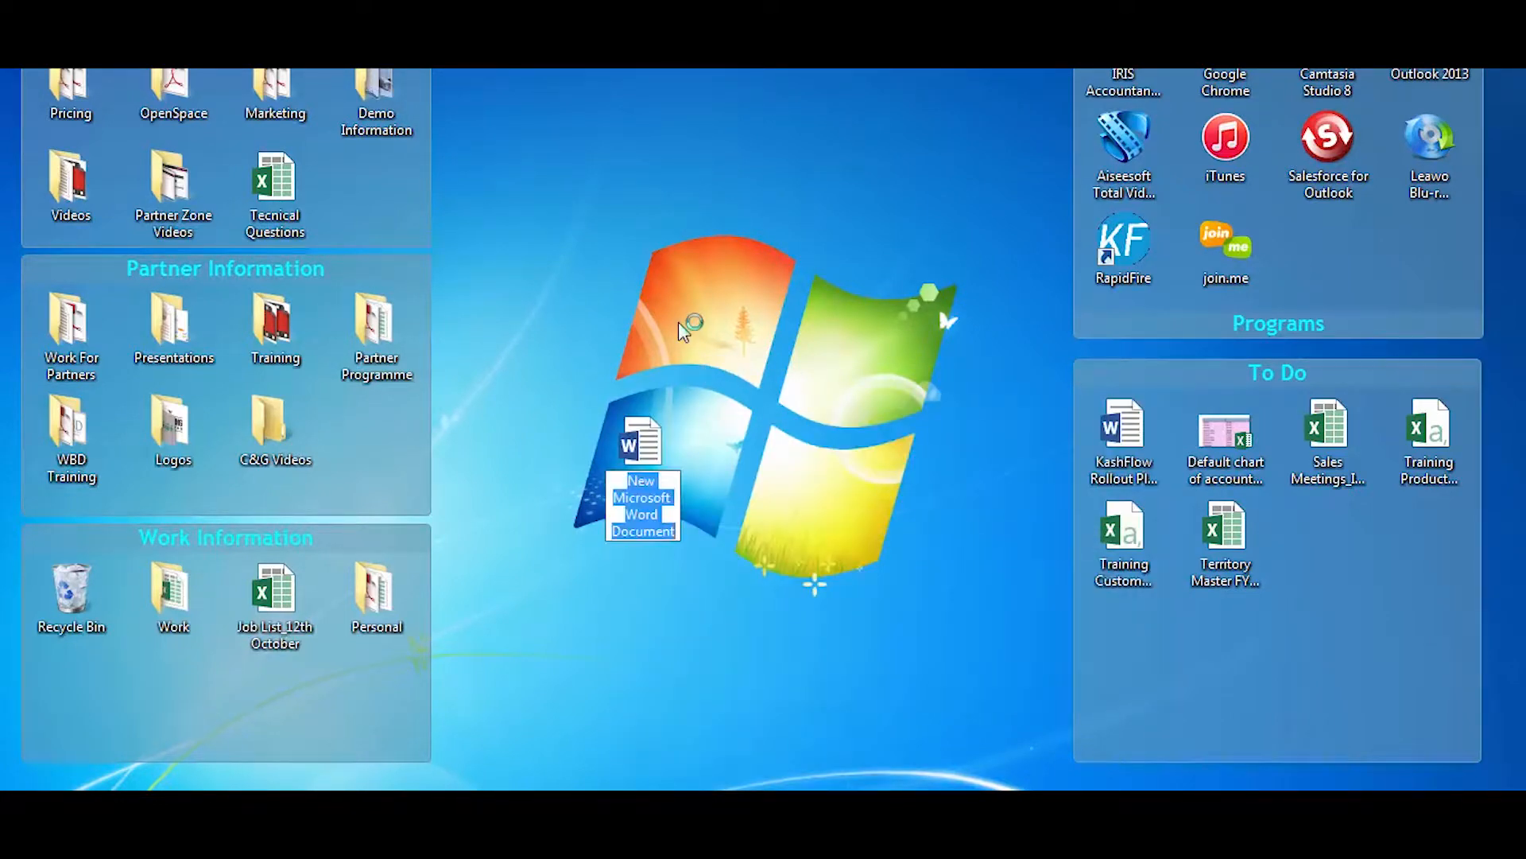
type("Perfect Pl")
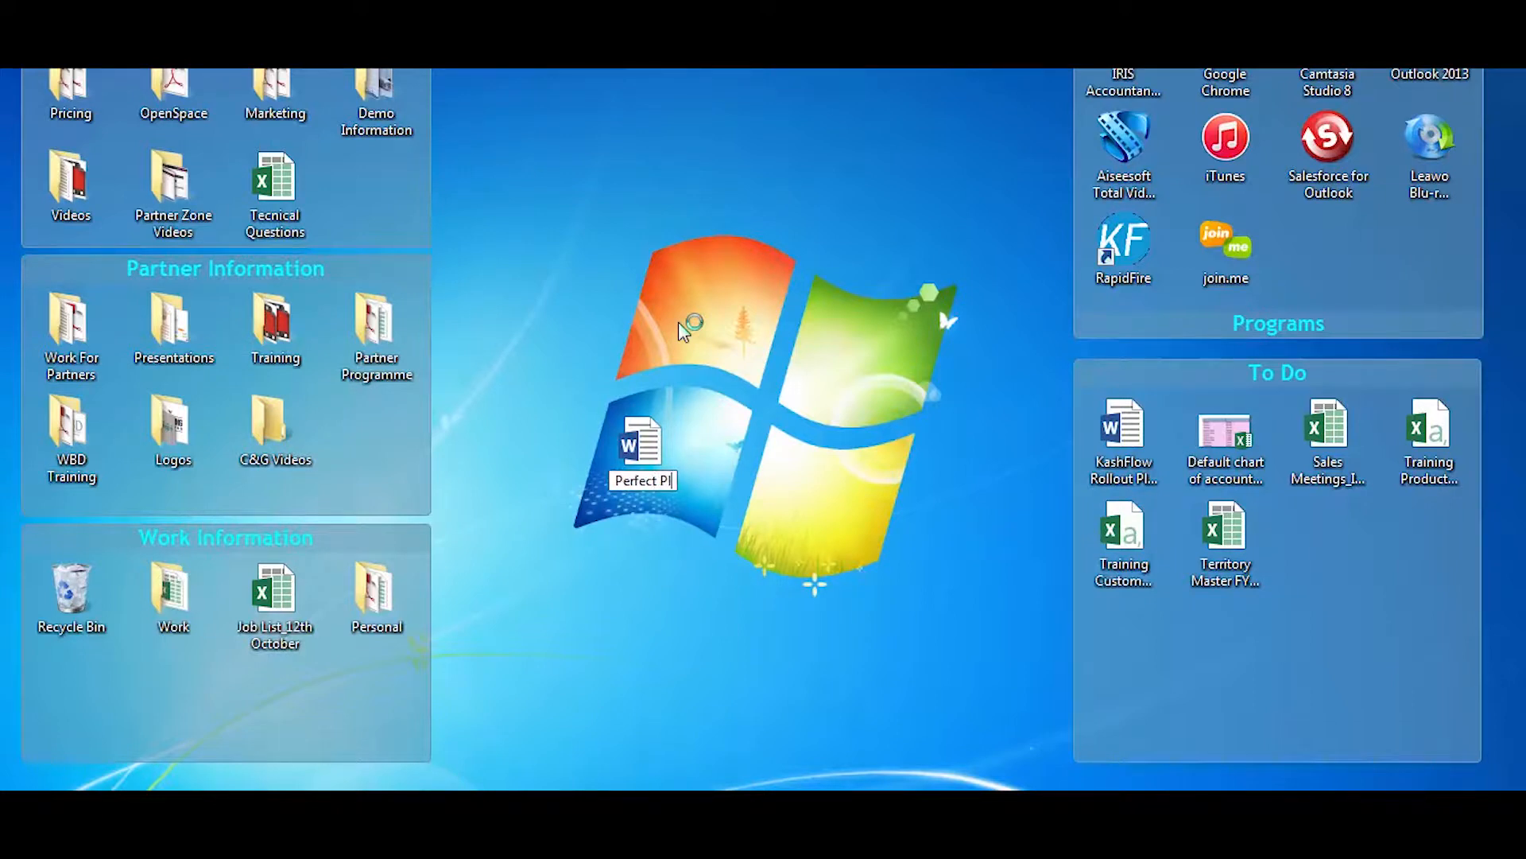
type("umbing")
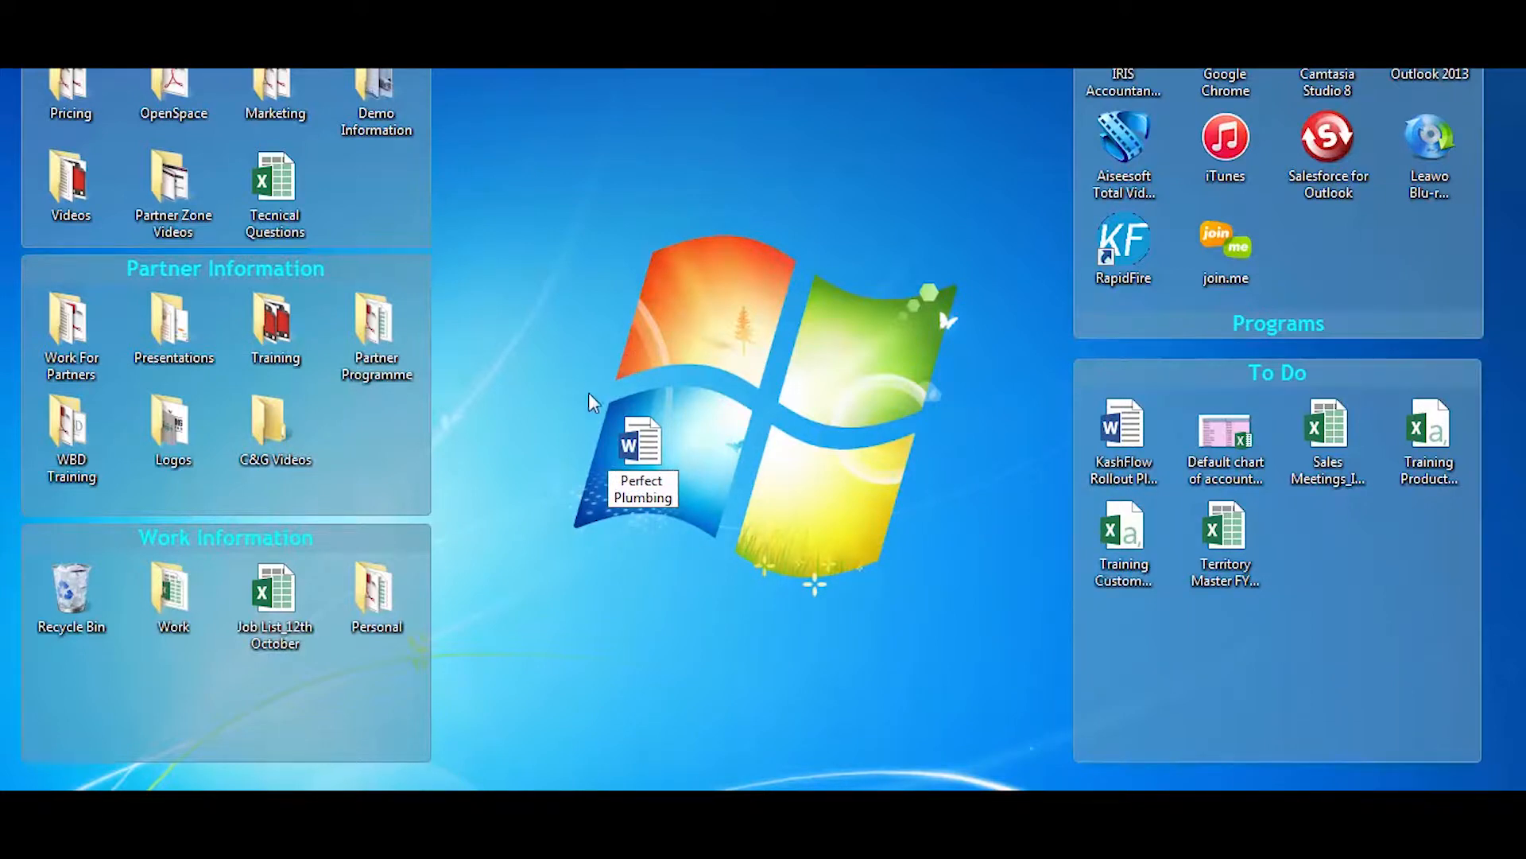
key("Return")
left_click_drag(640, 460, 641, 485)
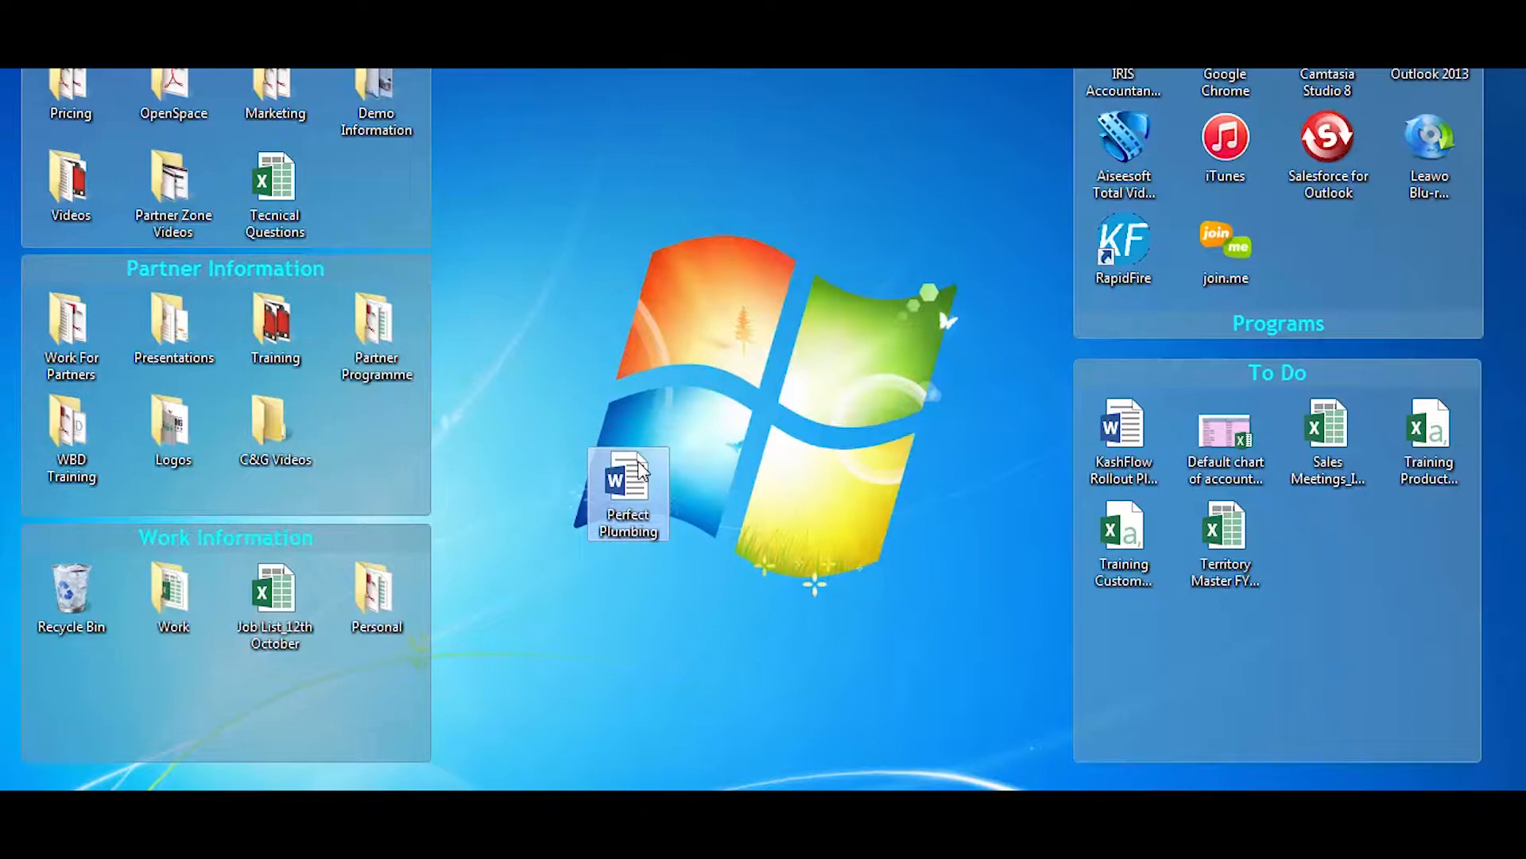
Open the Perfect Plumbing document in Word and shrink its window so the desktop folders stay reachable beside it
double_click(641, 483)
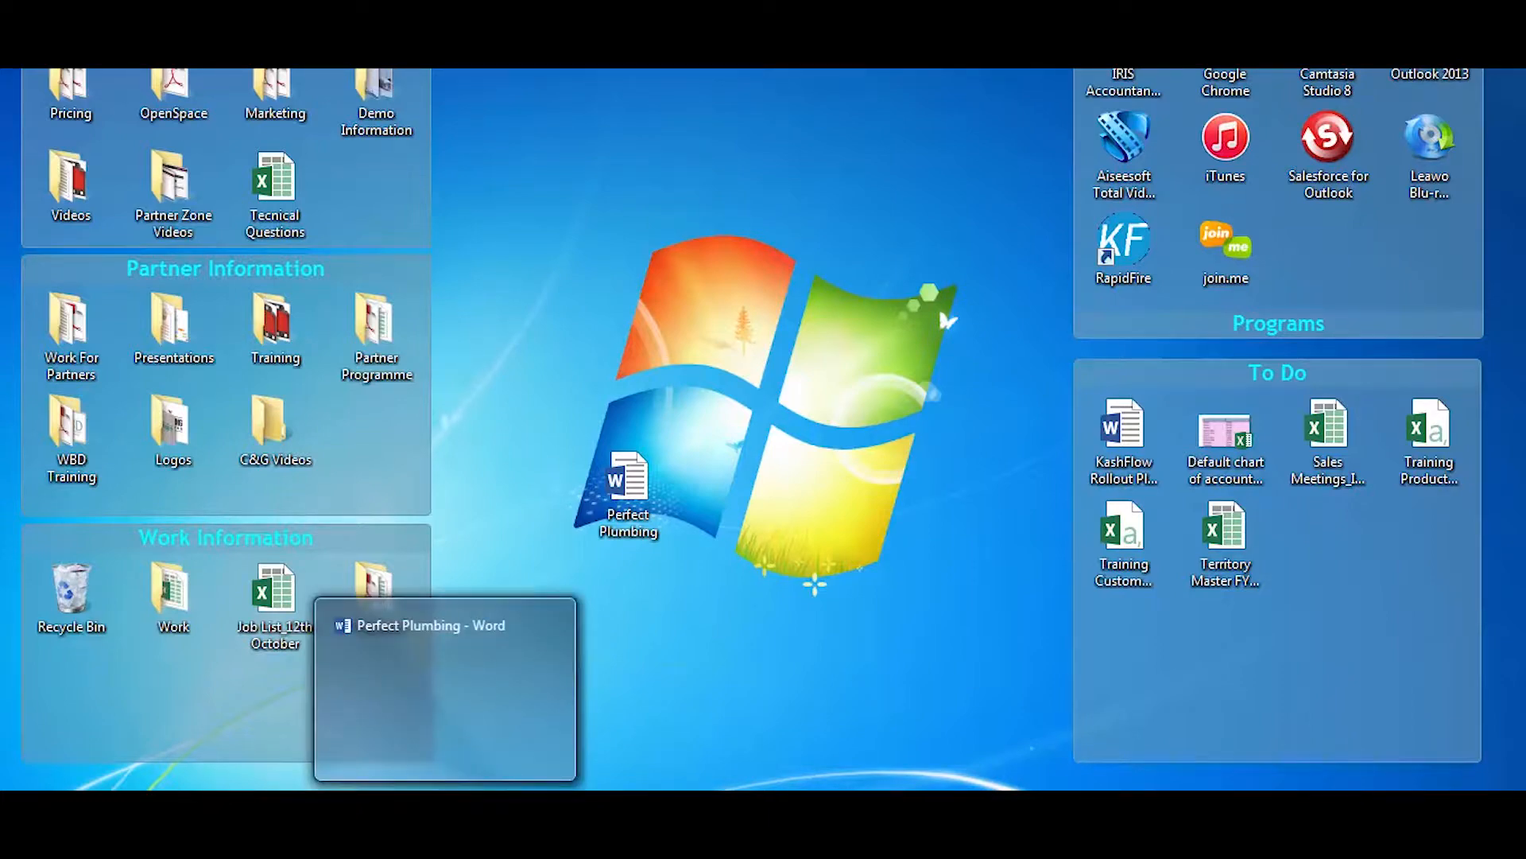
left_click(446, 813)
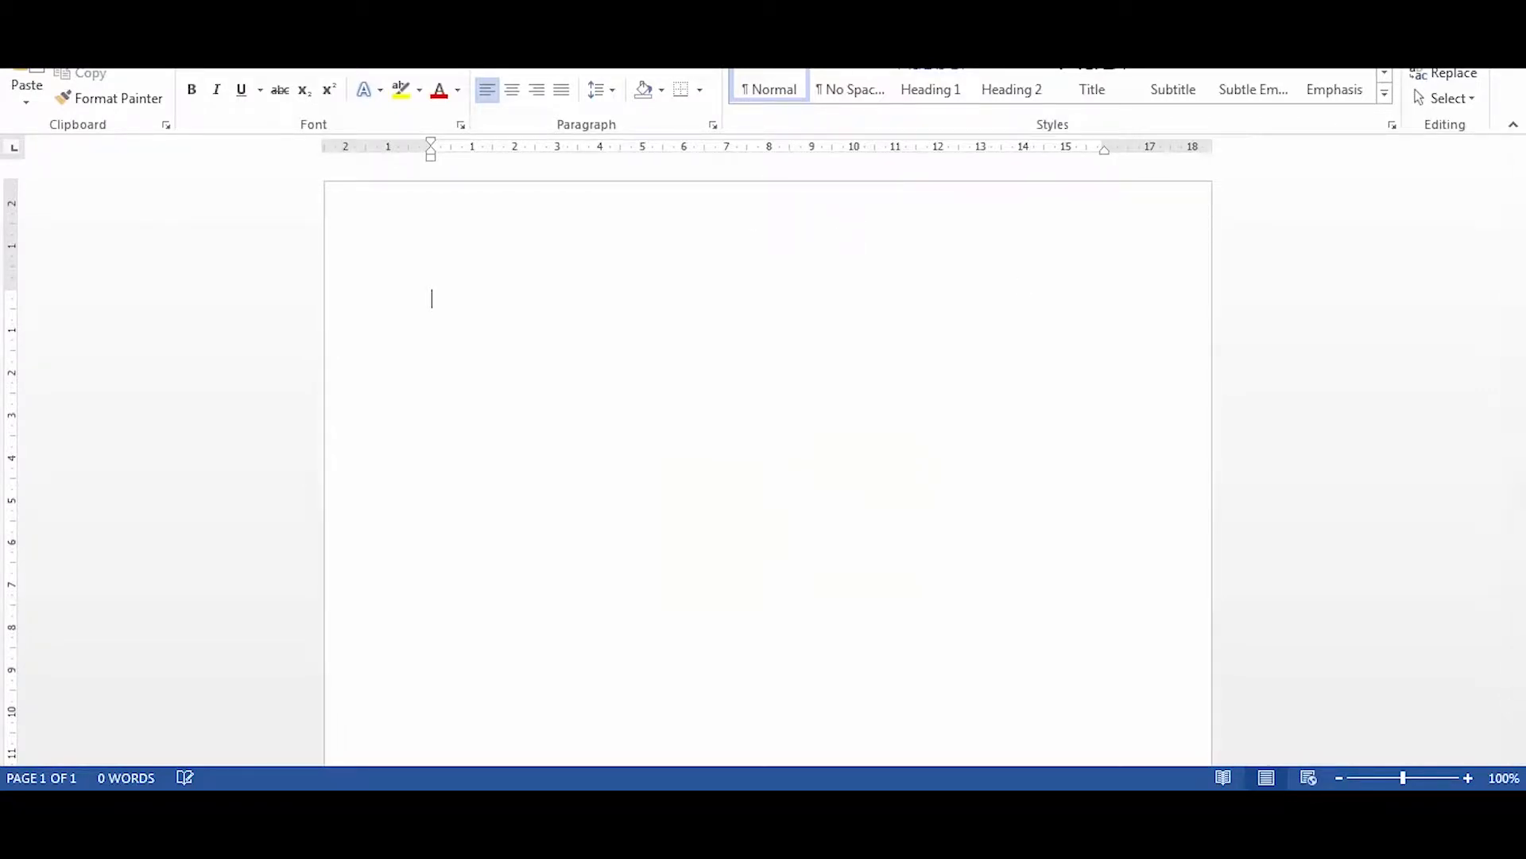
left_click(1476, 3)
left_click_drag(769, 55, 872, 21)
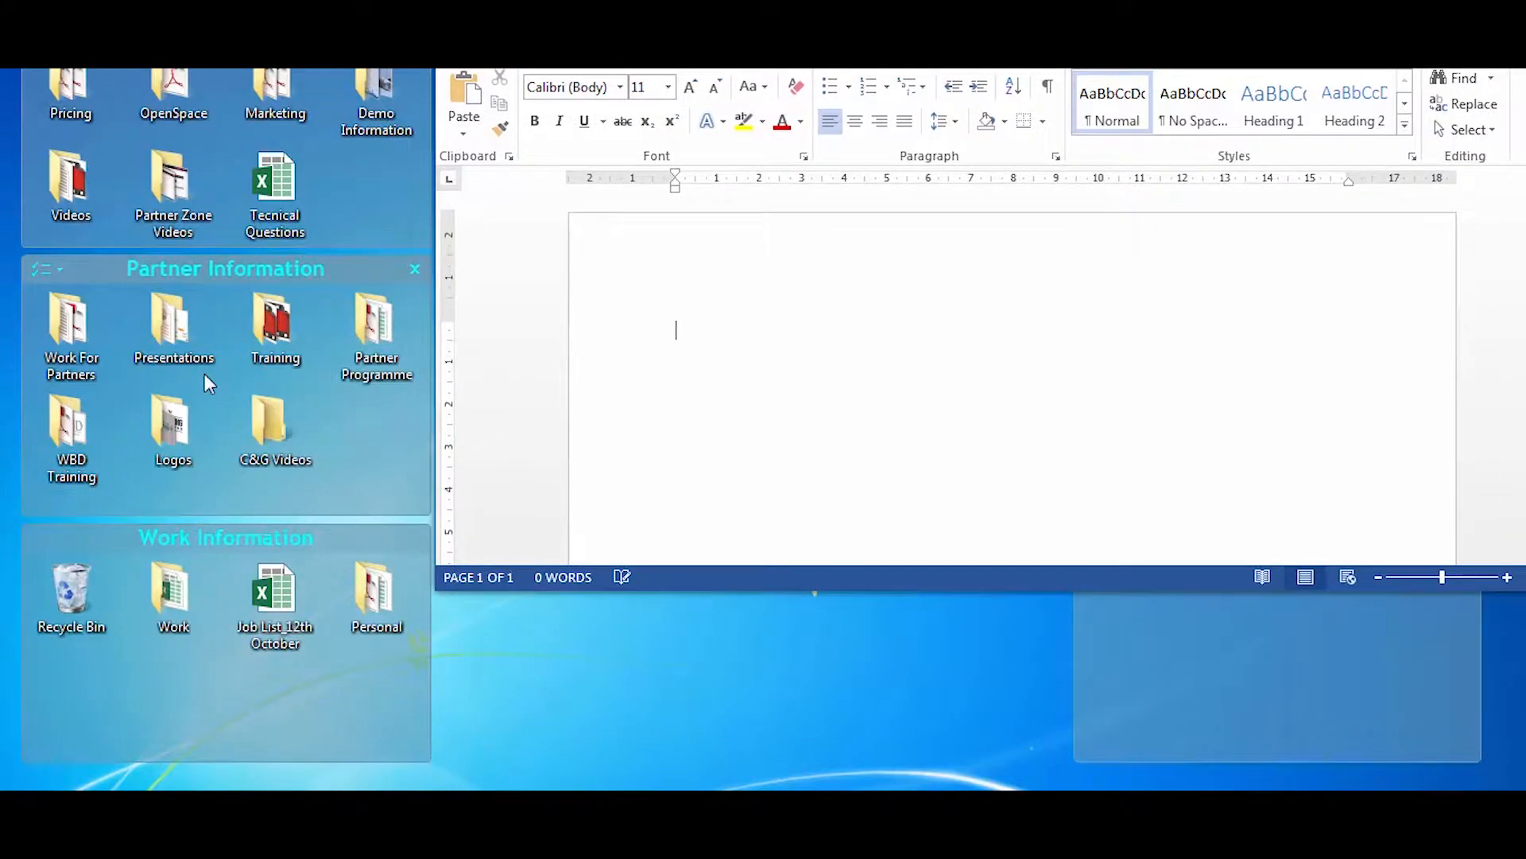
Insert the Tap image from the desktop's Demo Information folder into the Perfect Plumbing document
double_click(369, 87)
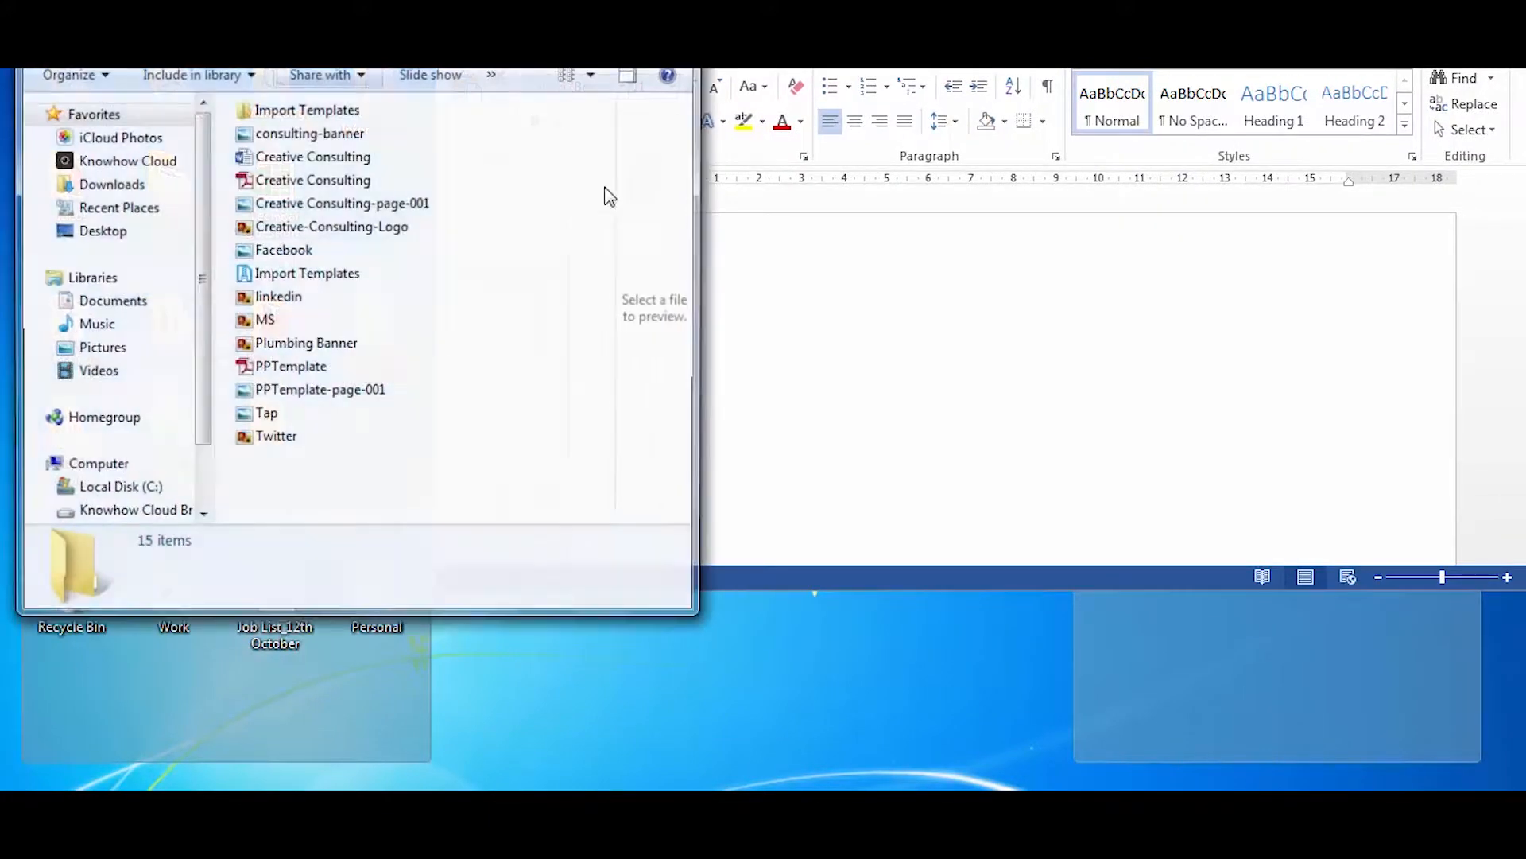
left_click_drag(265, 414, 859, 419)
left_click(864, 399)
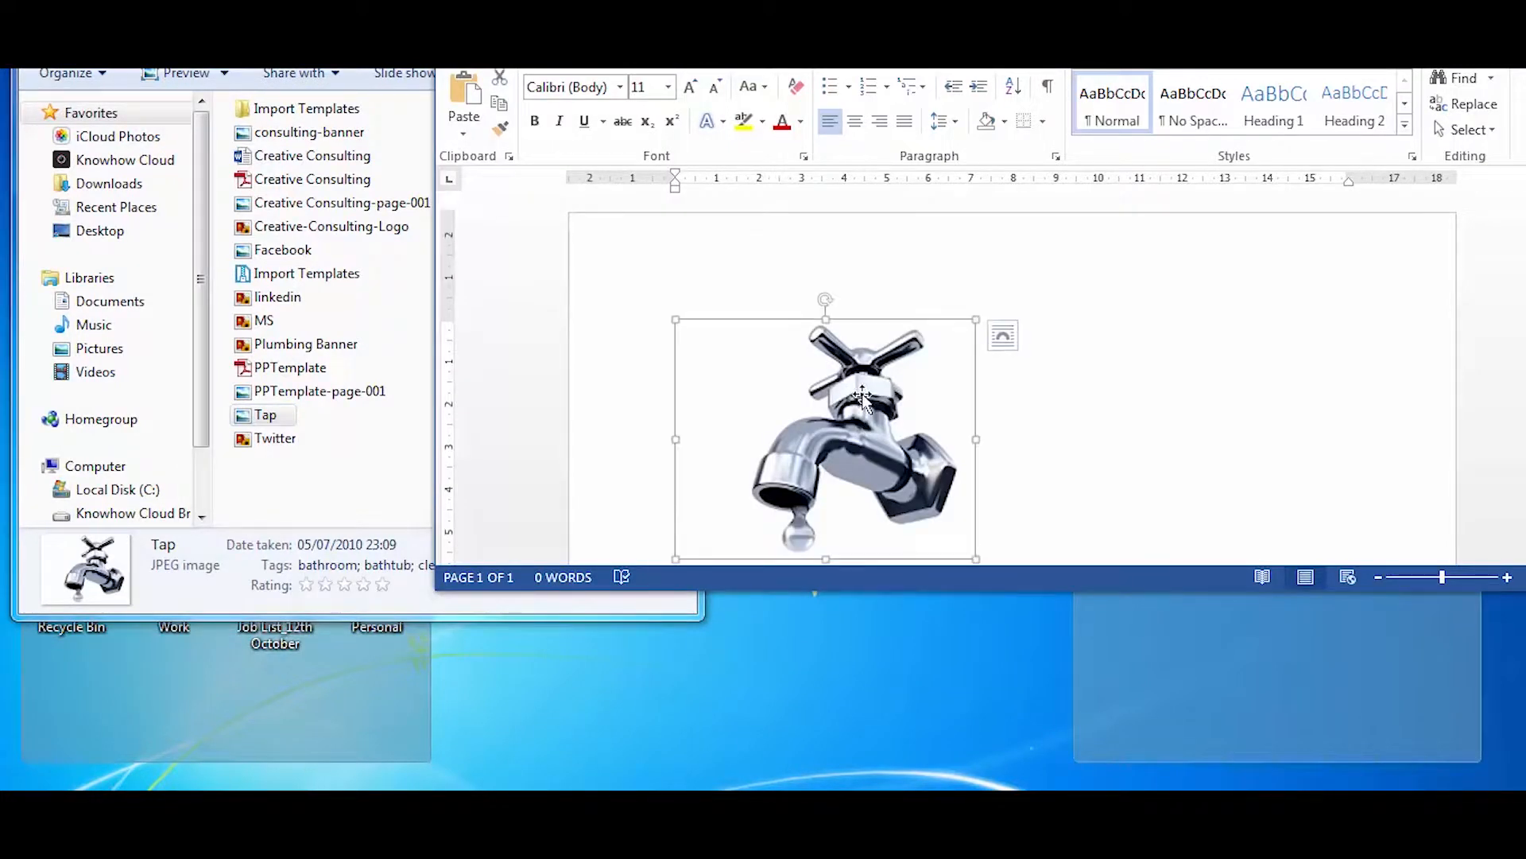
Give the tap image Square text wrapping and place it in the page's top-left corner, removing the top margin
left_click(1005, 335)
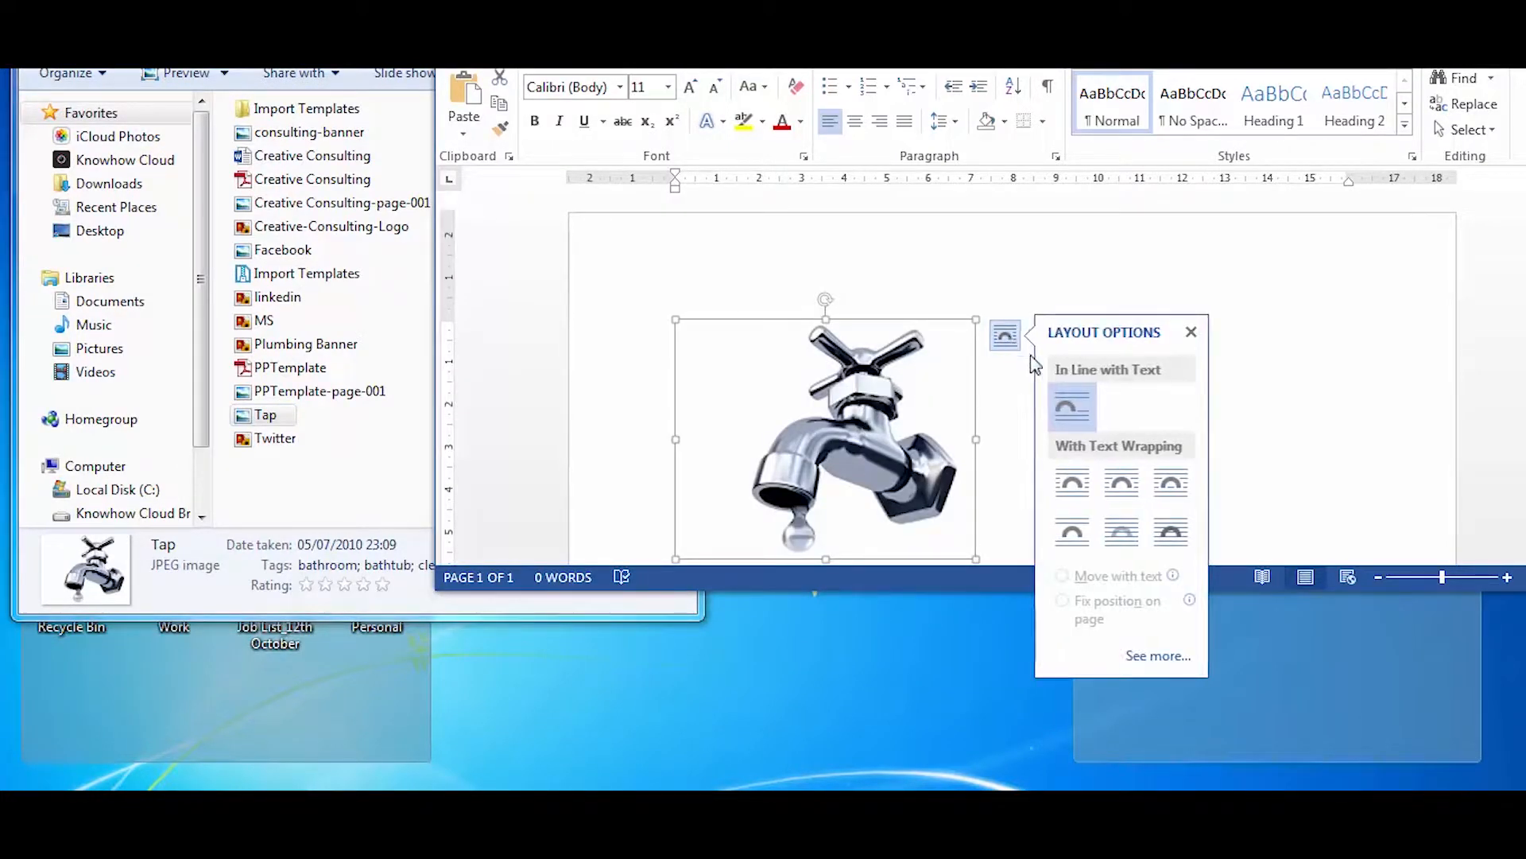
left_click(1073, 483)
left_click_drag(763, 368, 676, 362)
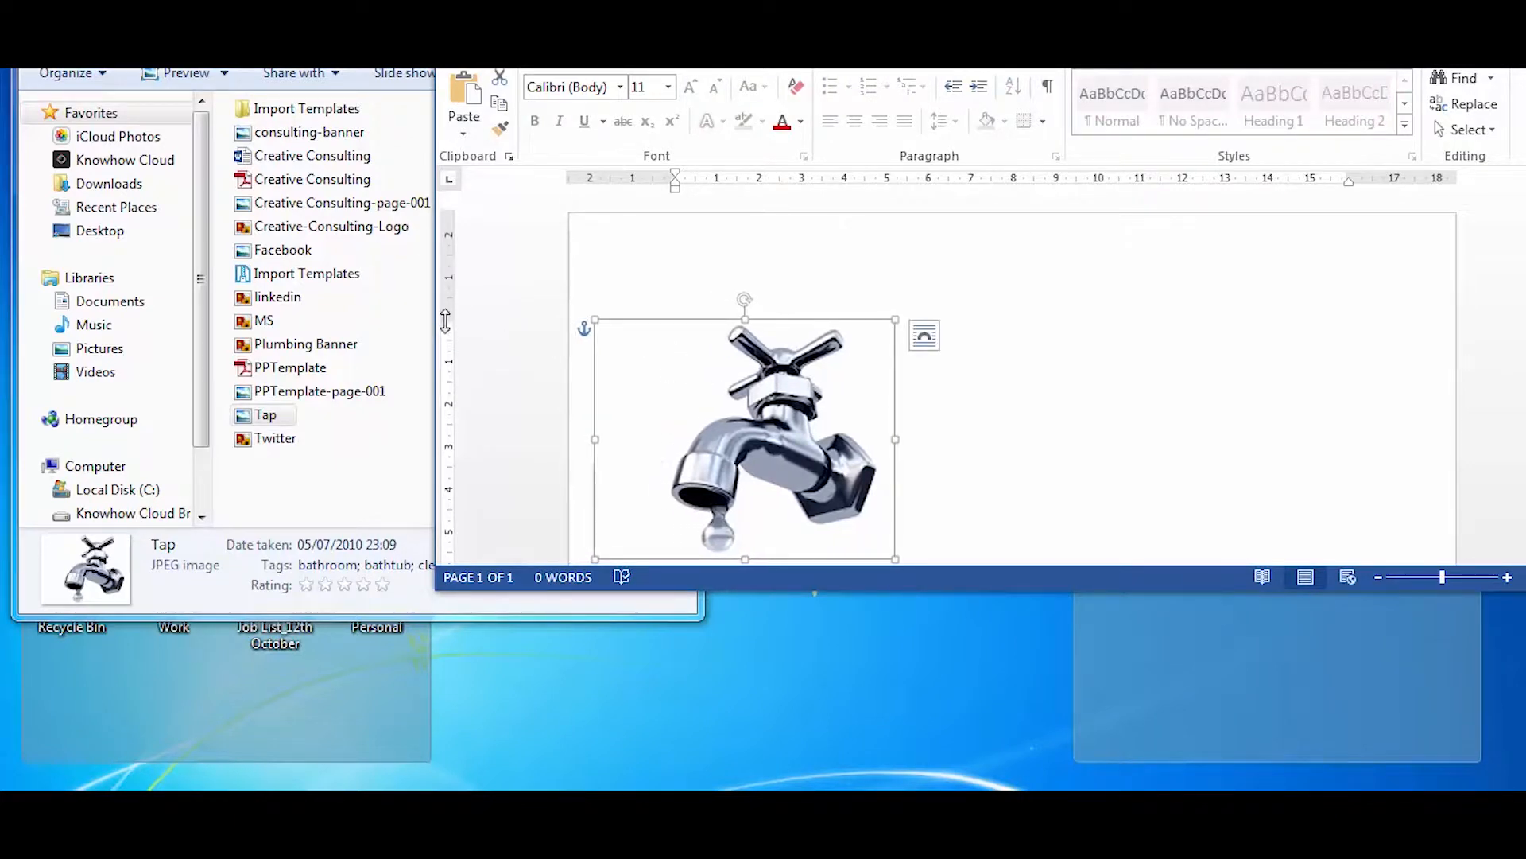
left_click_drag(445, 325, 446, 222)
left_click(790, 329)
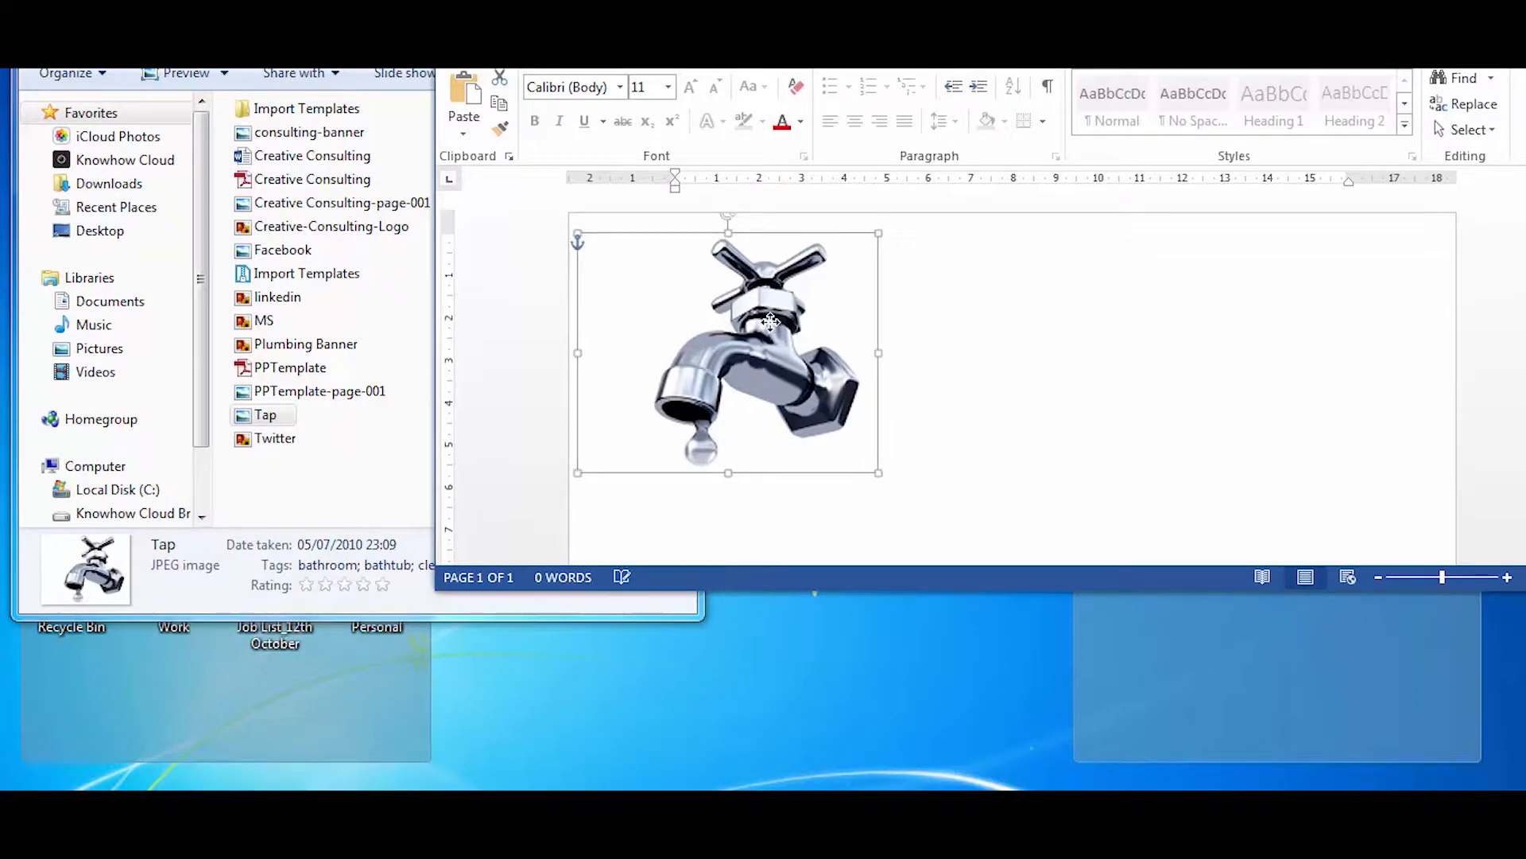
left_click(984, 350)
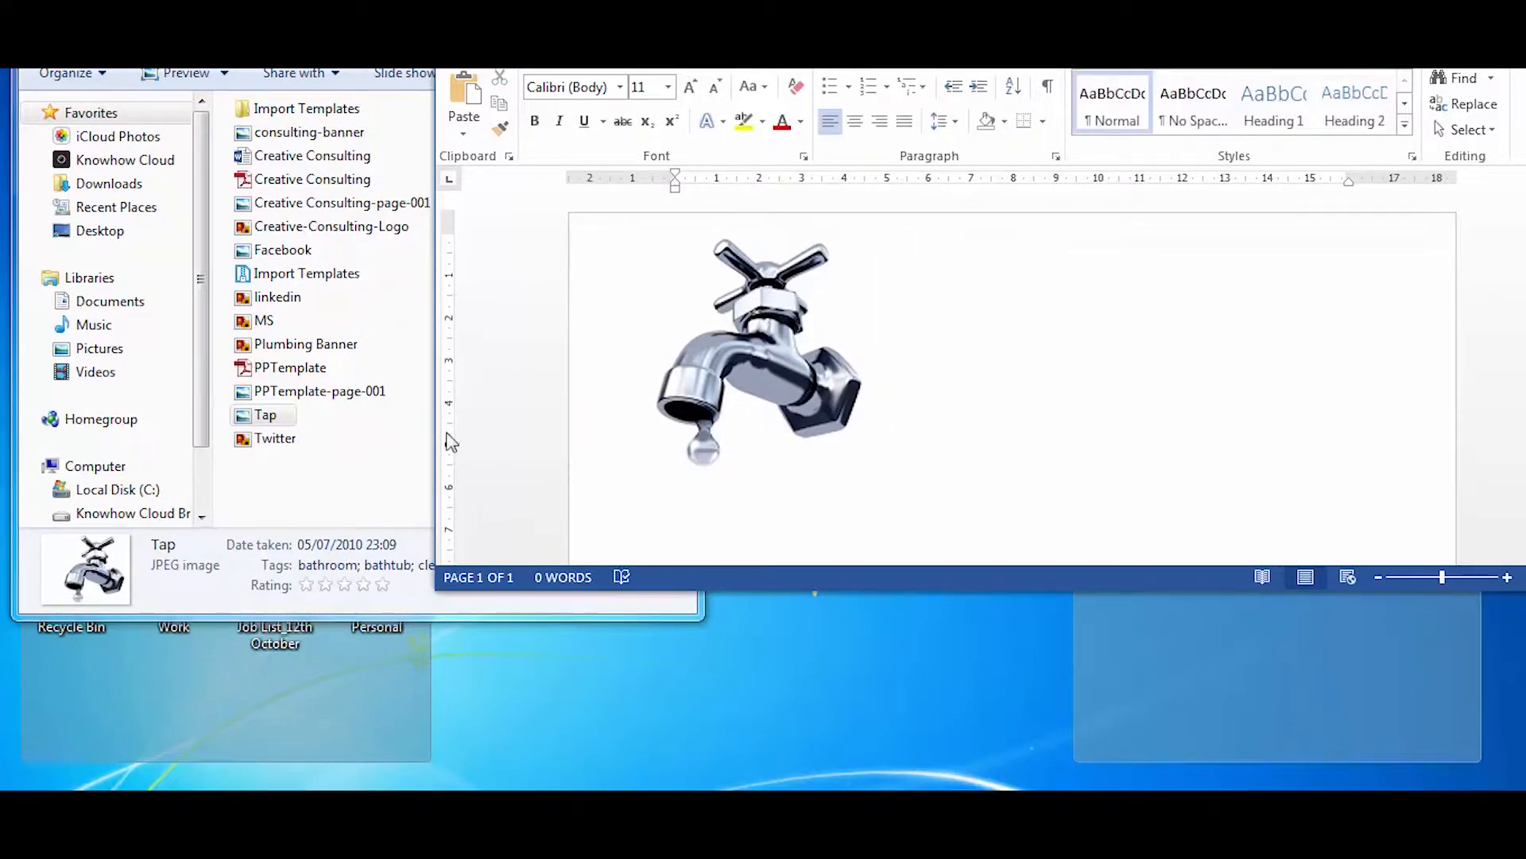
Preview the Plumbing Banner image, insert it into the document below the tap, and maximise the Word window
left_click(309, 350)
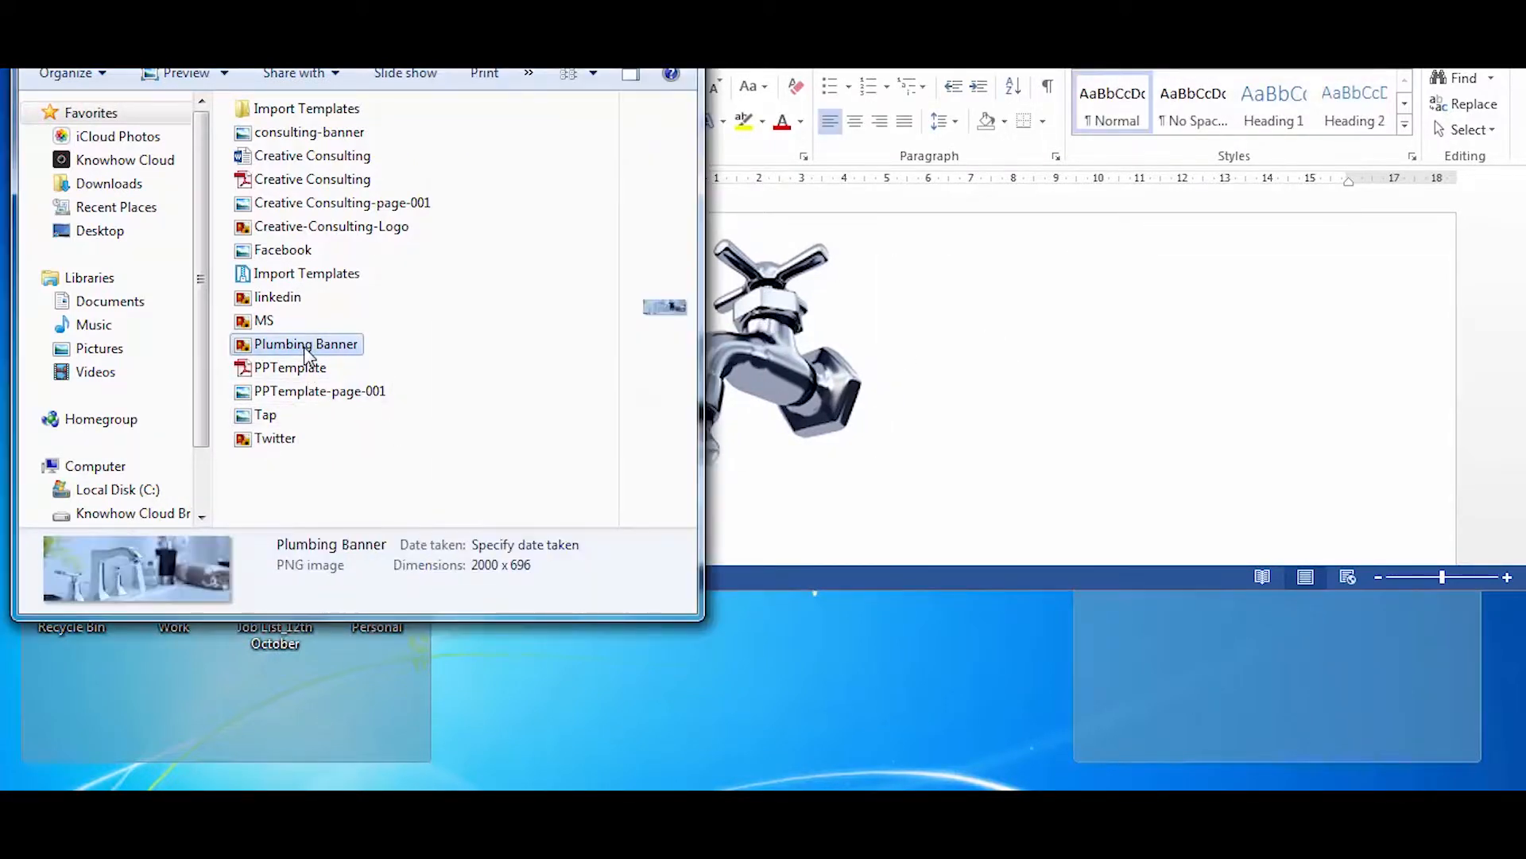
double_click(307, 348)
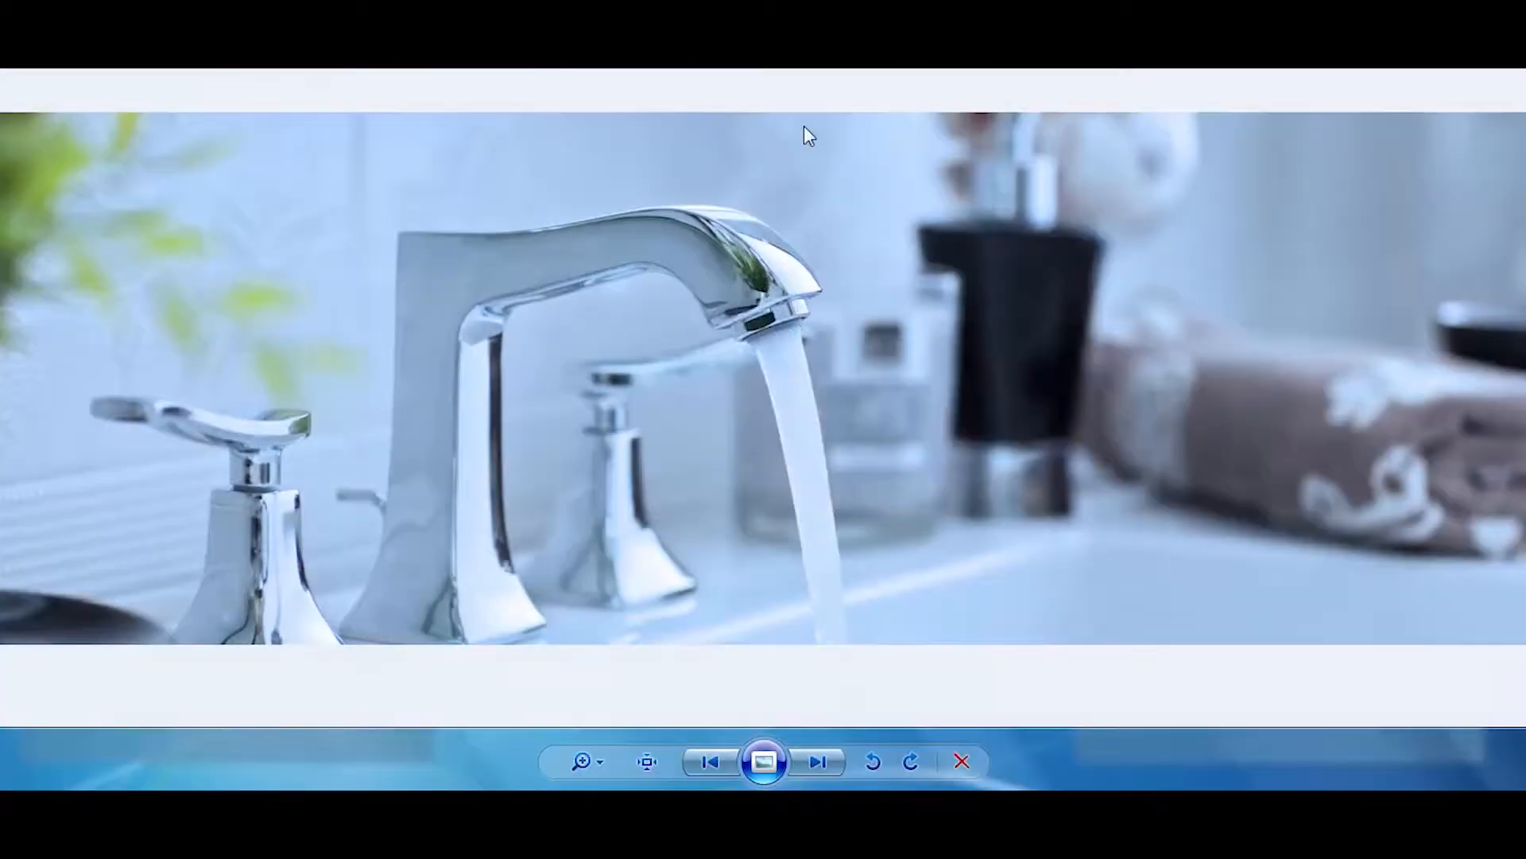
key("Escape")
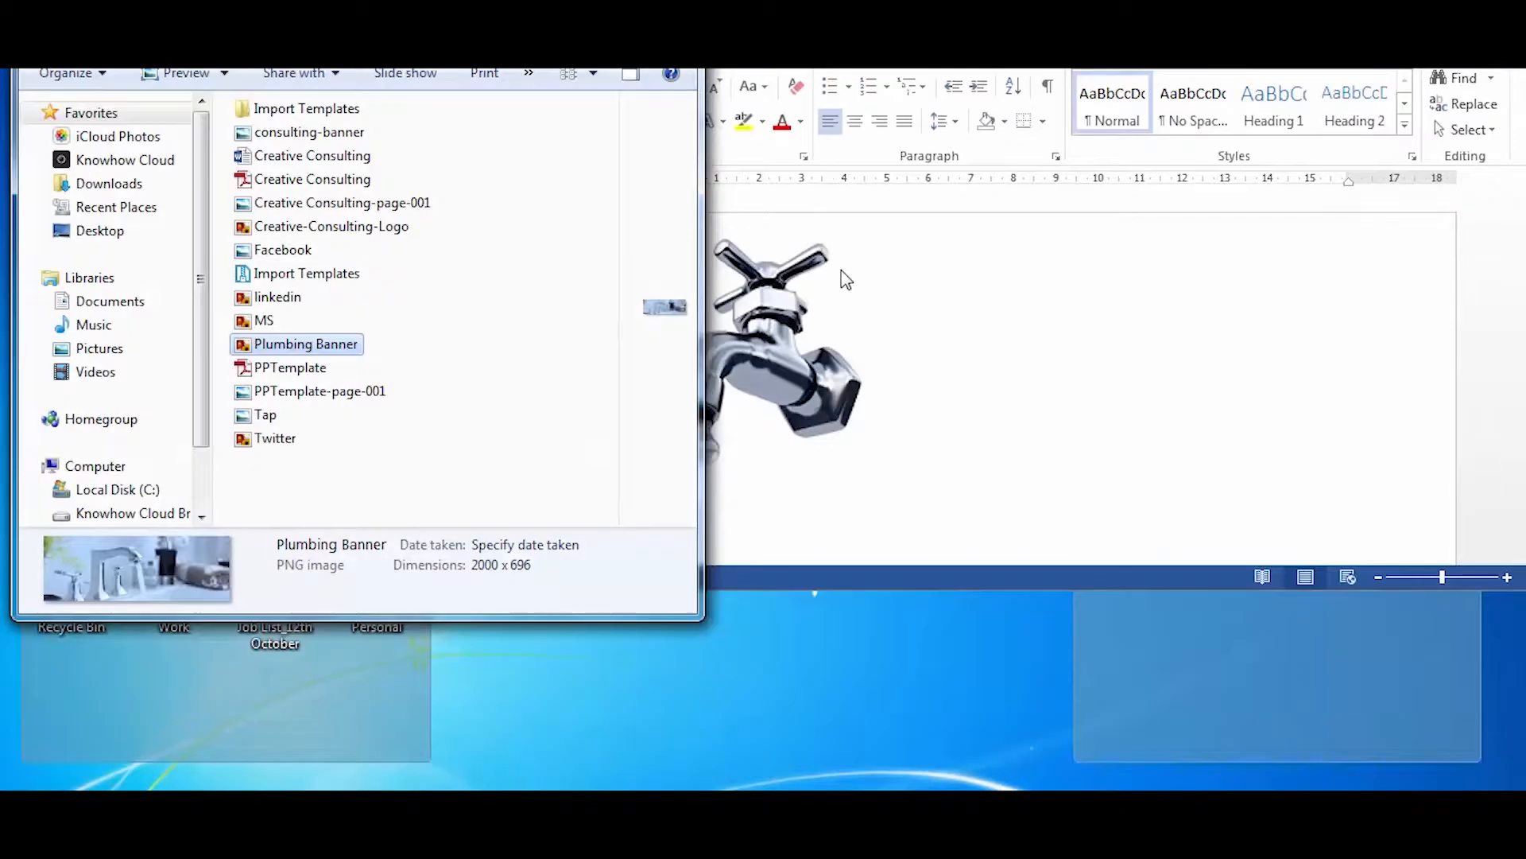
left_click_drag(315, 352, 1066, 453)
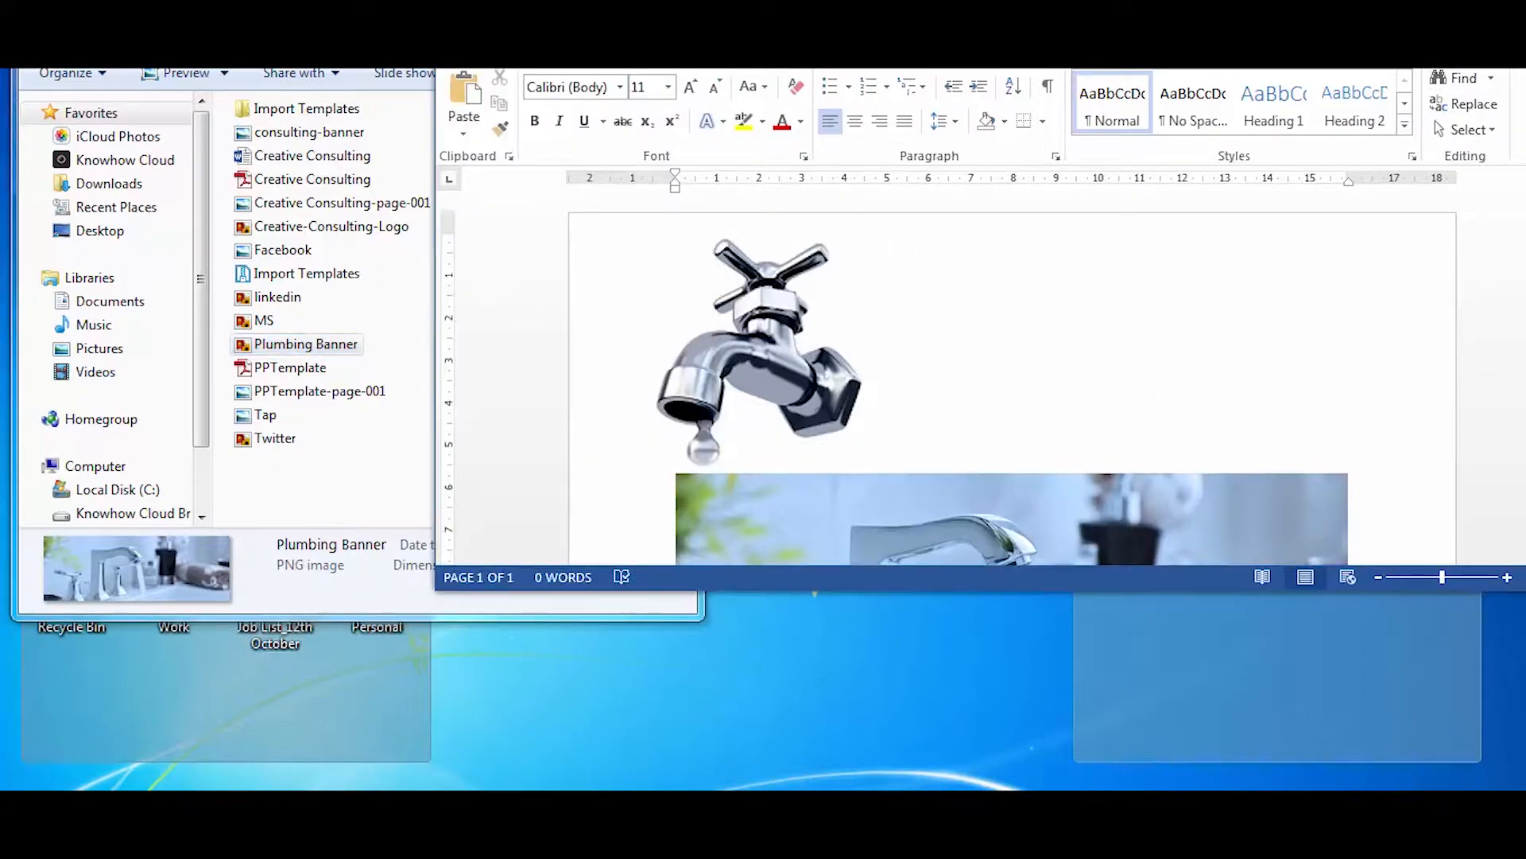
left_click_drag(954, 48, 902, 0)
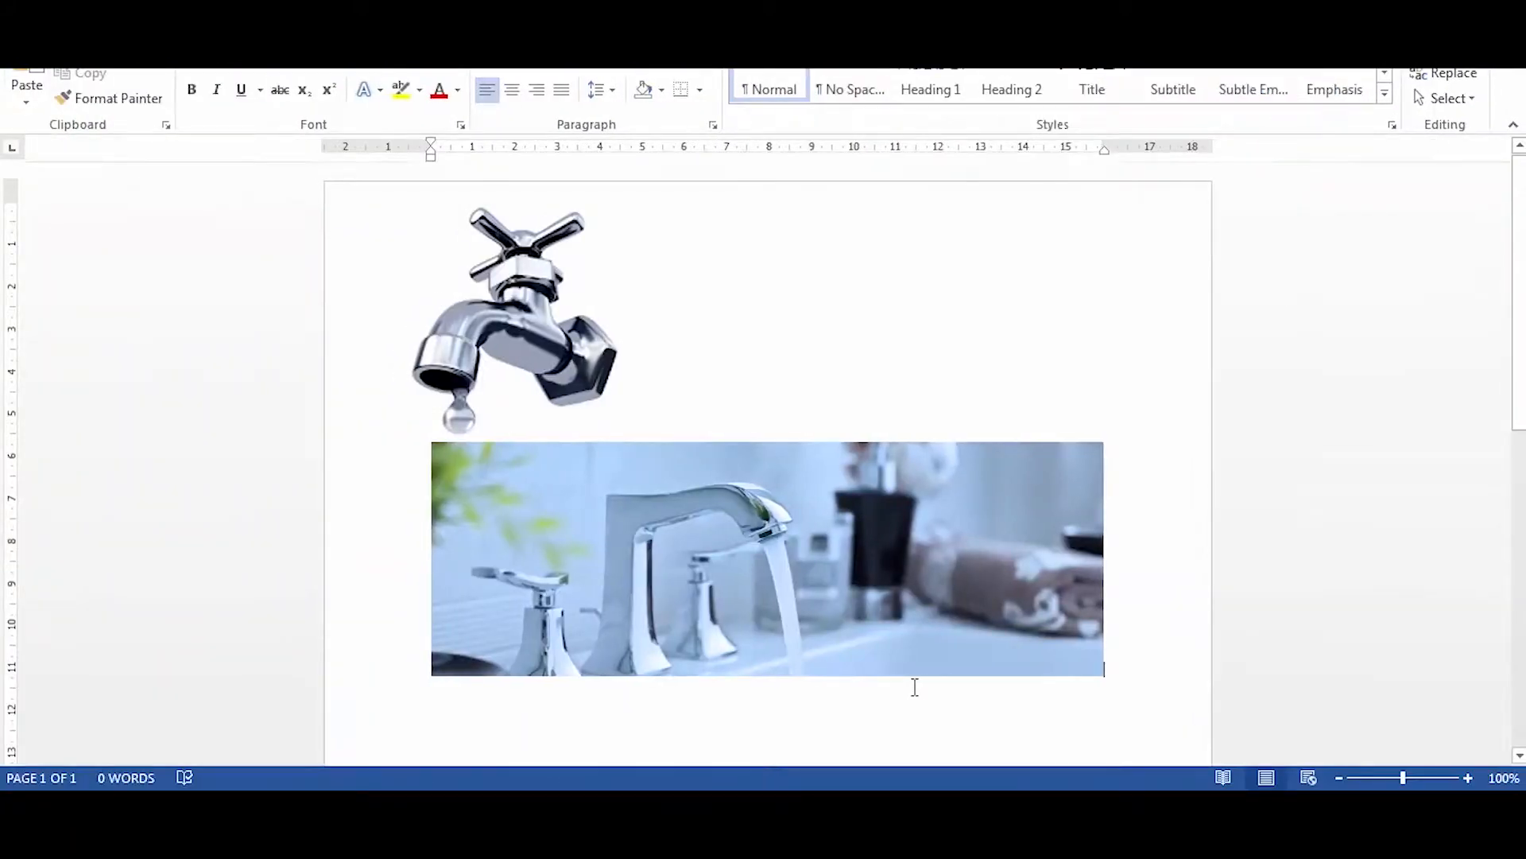
Give the banner image Square text wrapping and move it to the page's left edge near the bottom
left_click(579, 554)
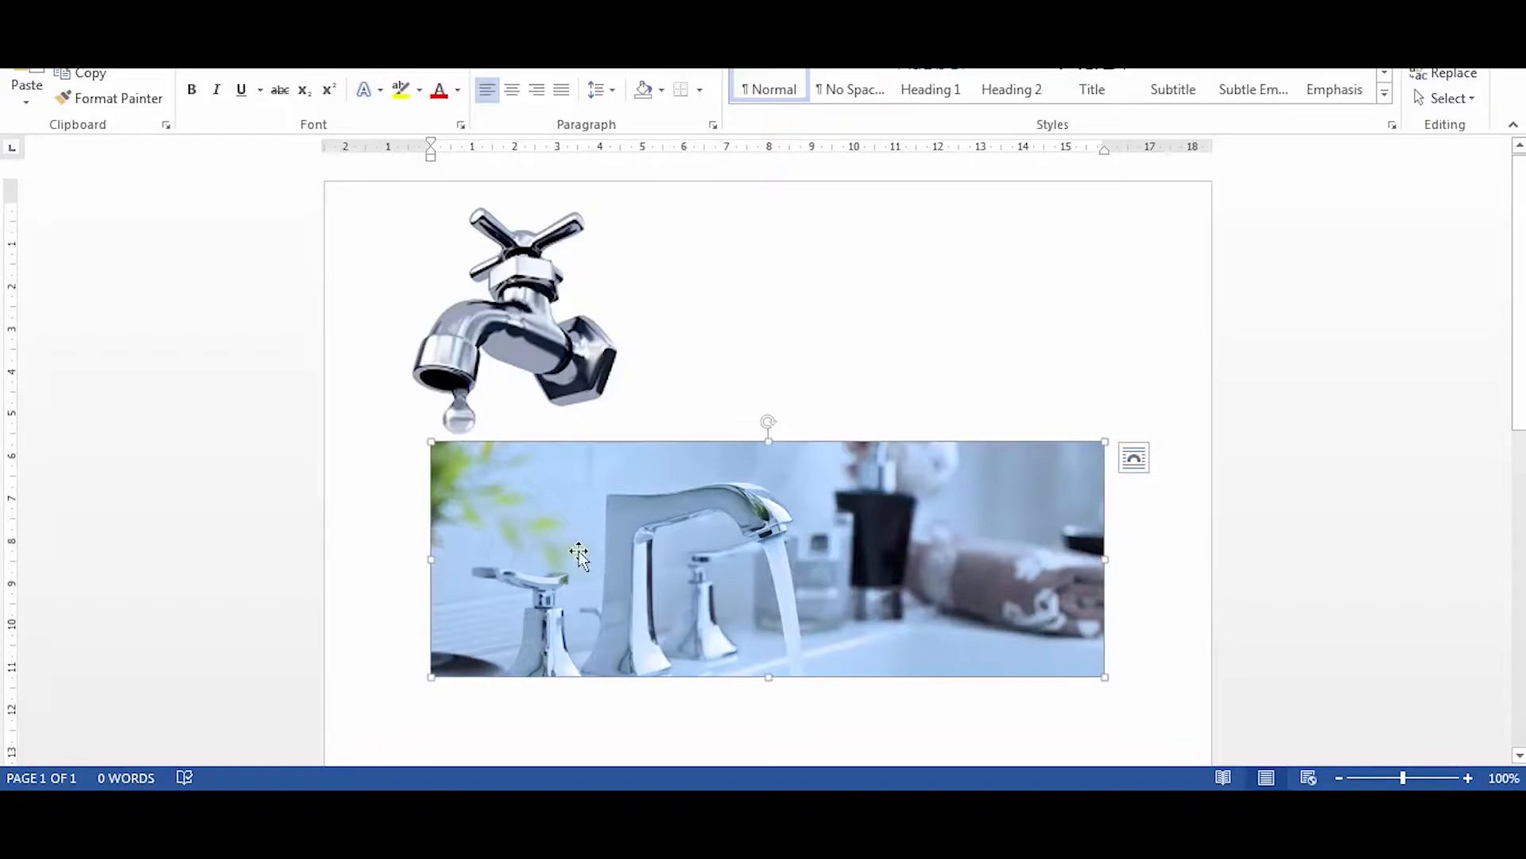
left_click(1133, 458)
left_click(1200, 593)
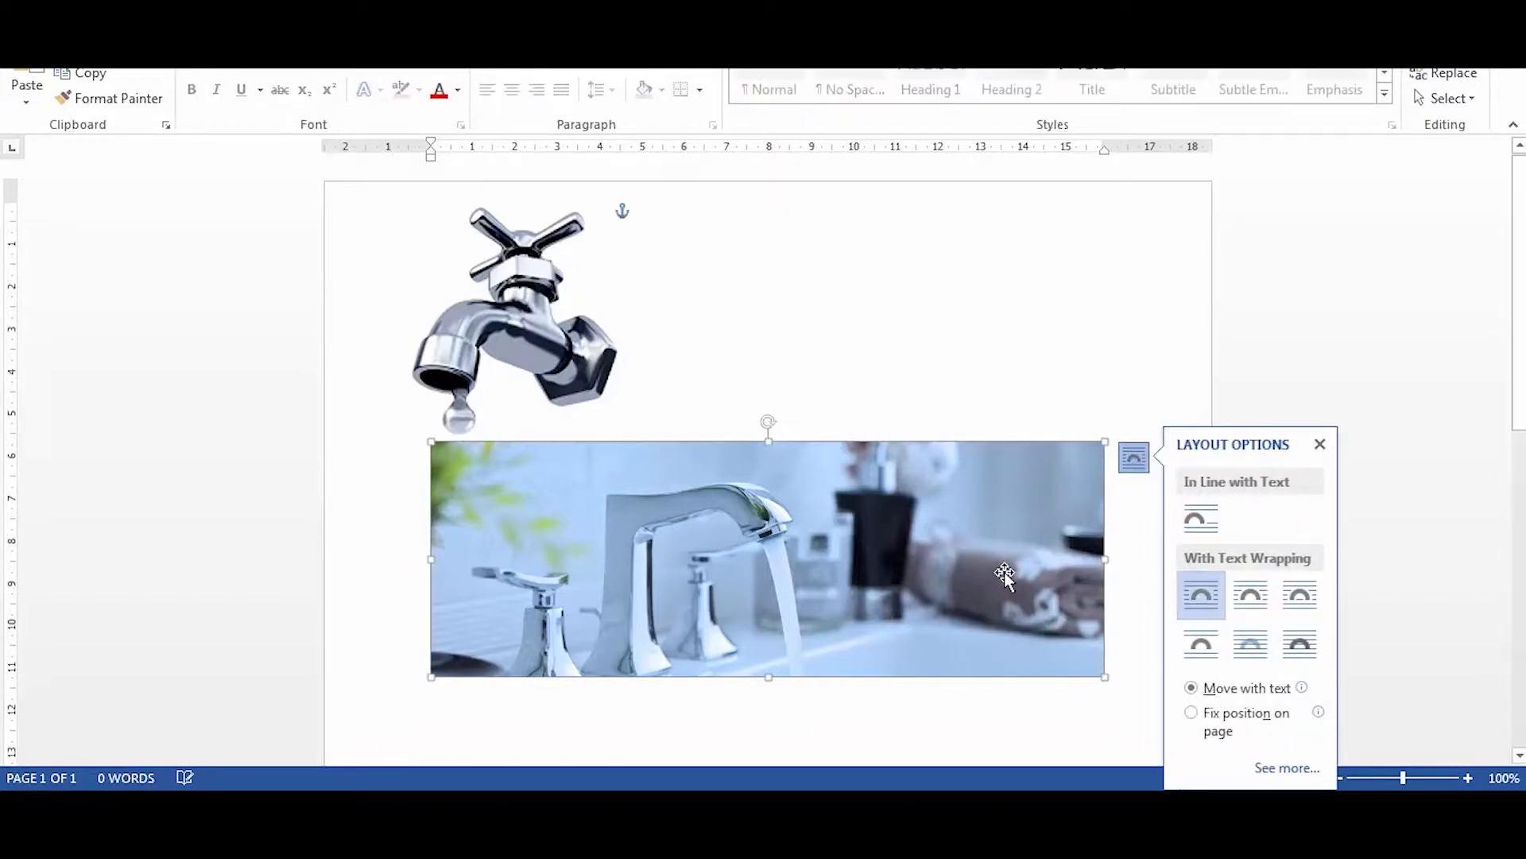
left_click_drag(504, 528, 399, 693)
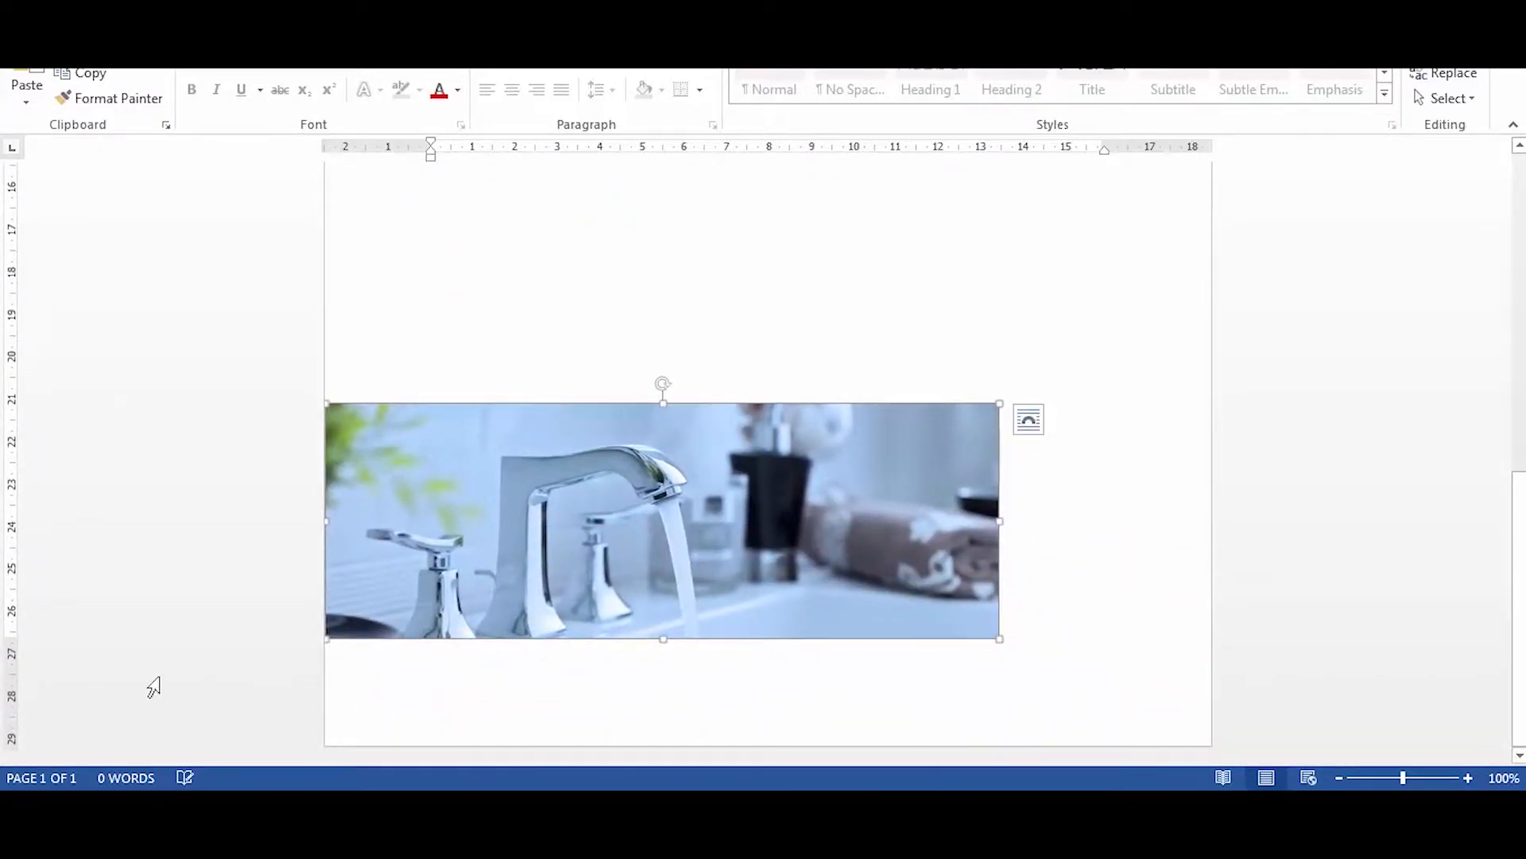
Remove the bottom margin and fit the banner flush along the page's bottom edge, stretched to the full page width
left_click_drag(8, 649, 9, 747)
left_click(604, 457)
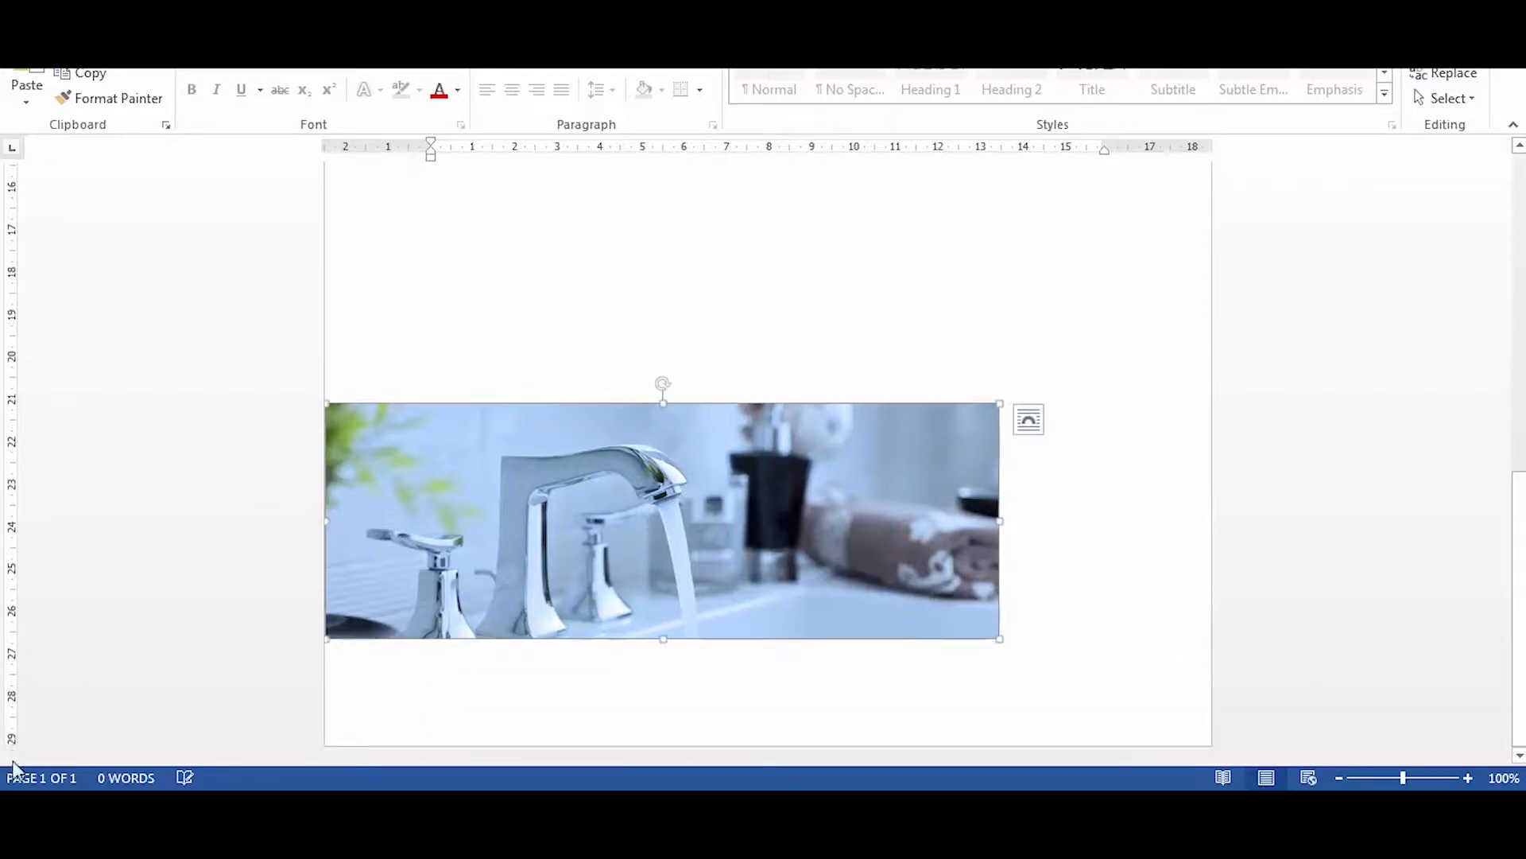
left_click_drag(605, 457, 587, 569)
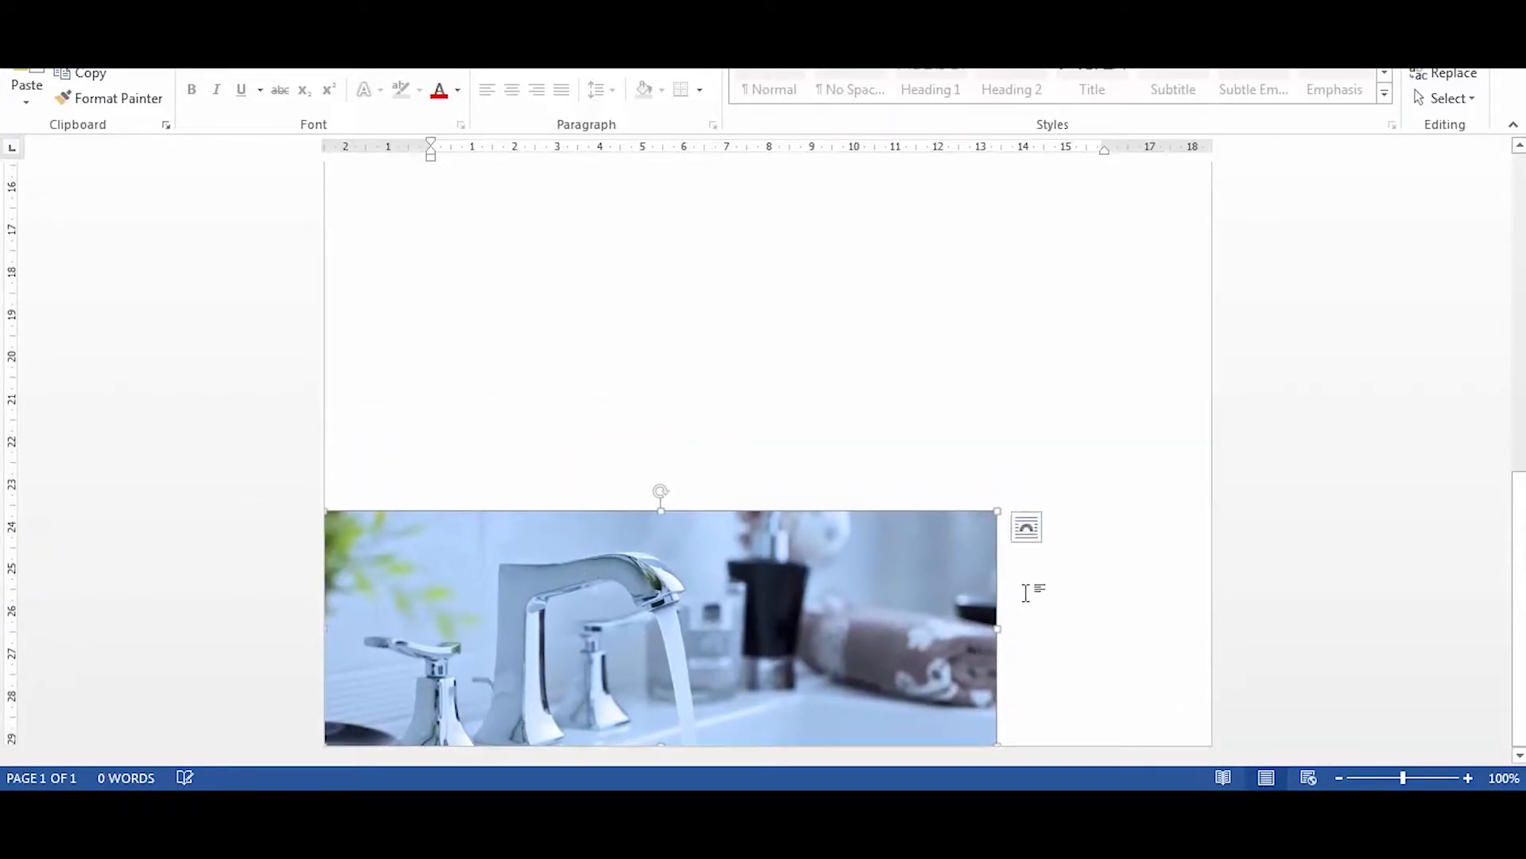
left_click_drag(999, 629, 1216, 633)
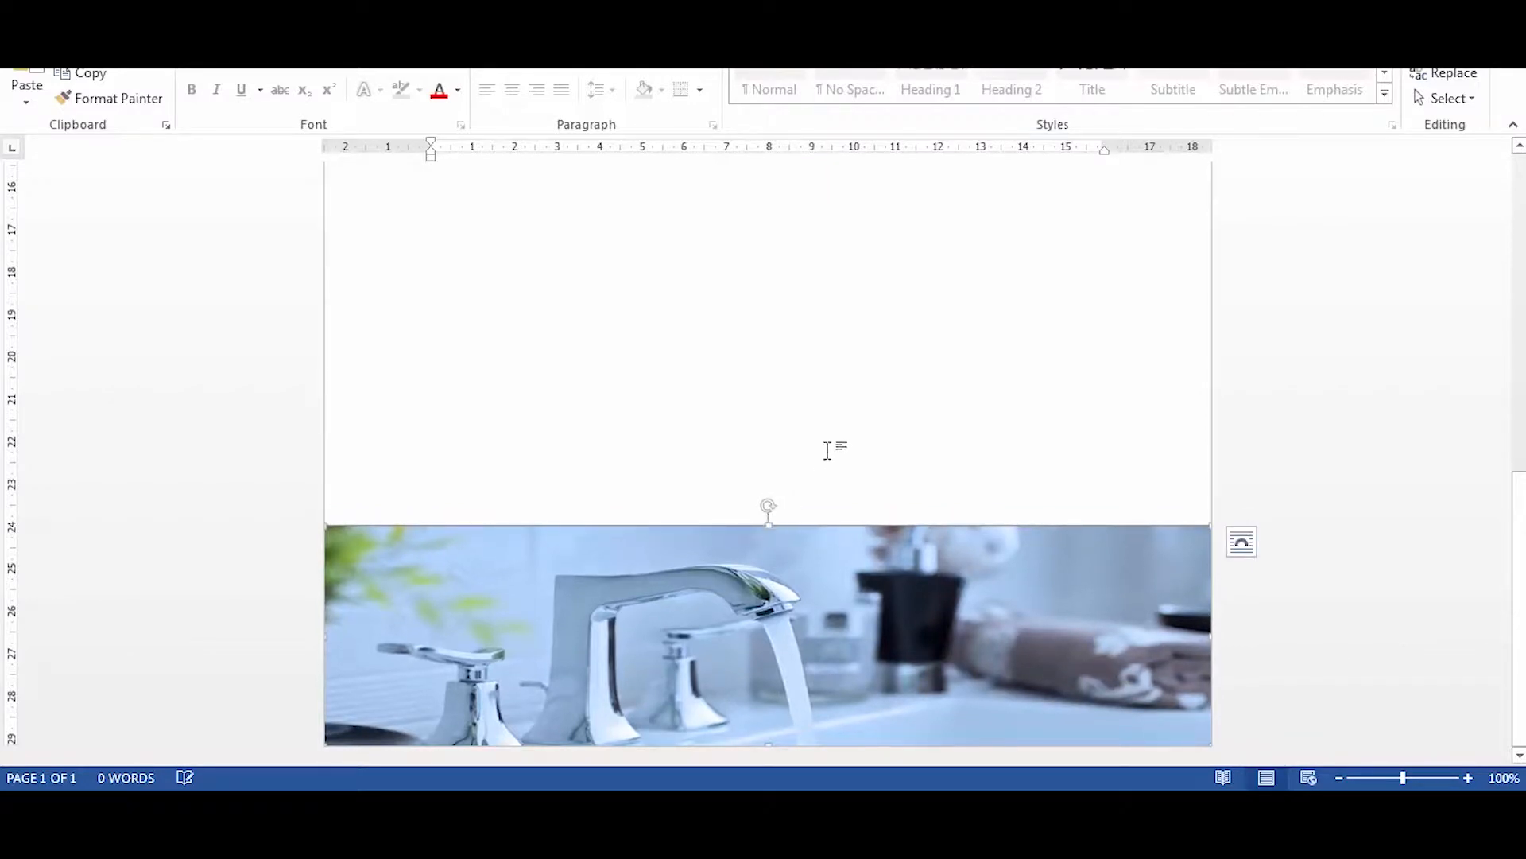
left_click(831, 447)
Set the page colour to a light blue theme shade
scroll(831, 447, "up", 10)
scroll(830, 447, "up", 2)
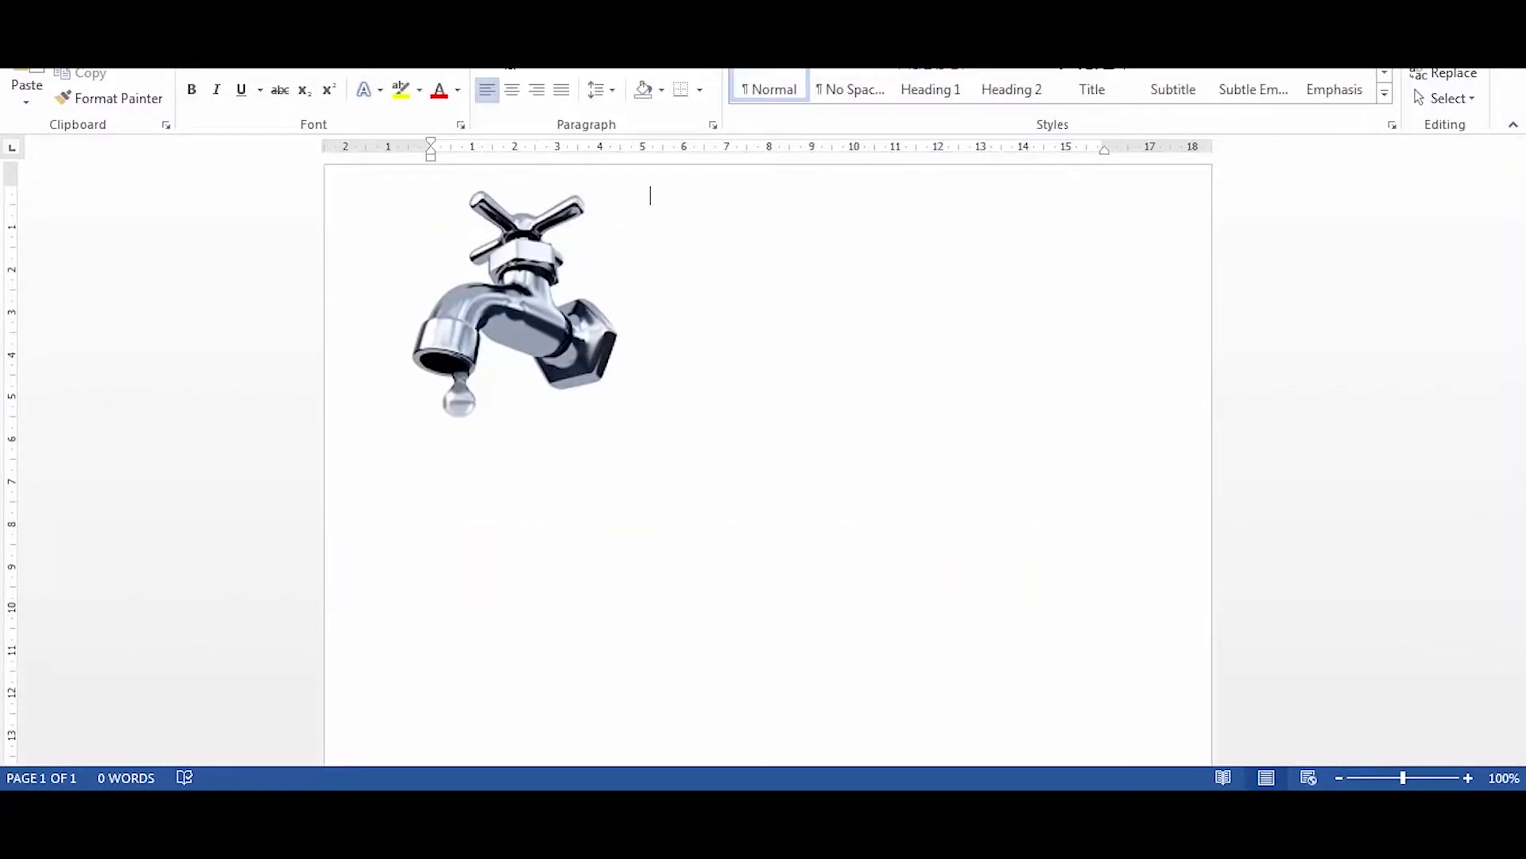
scroll(1400, 78, "down", 2)
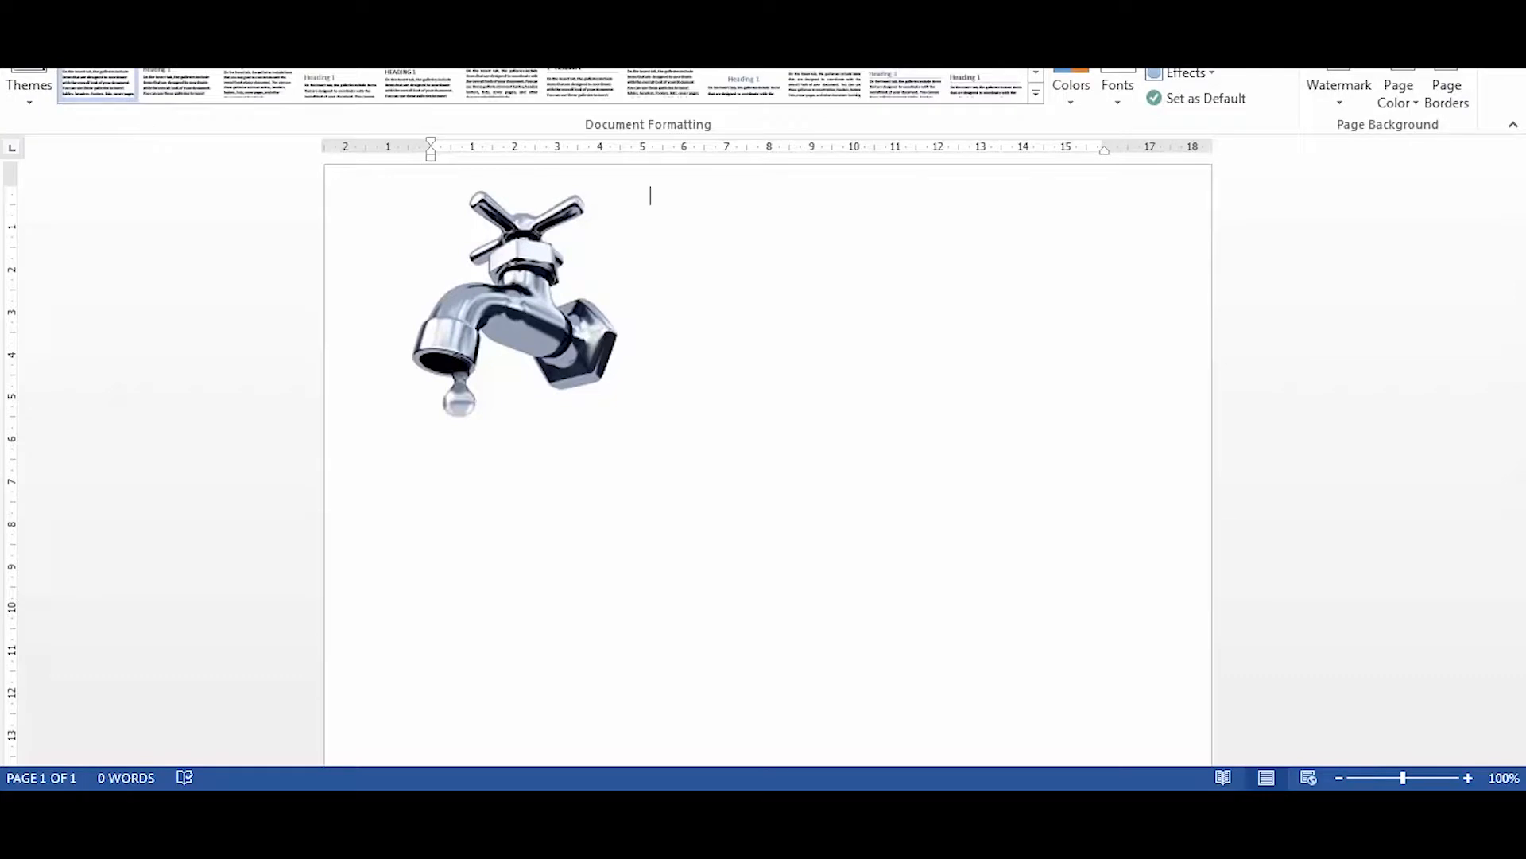
left_click(1401, 87)
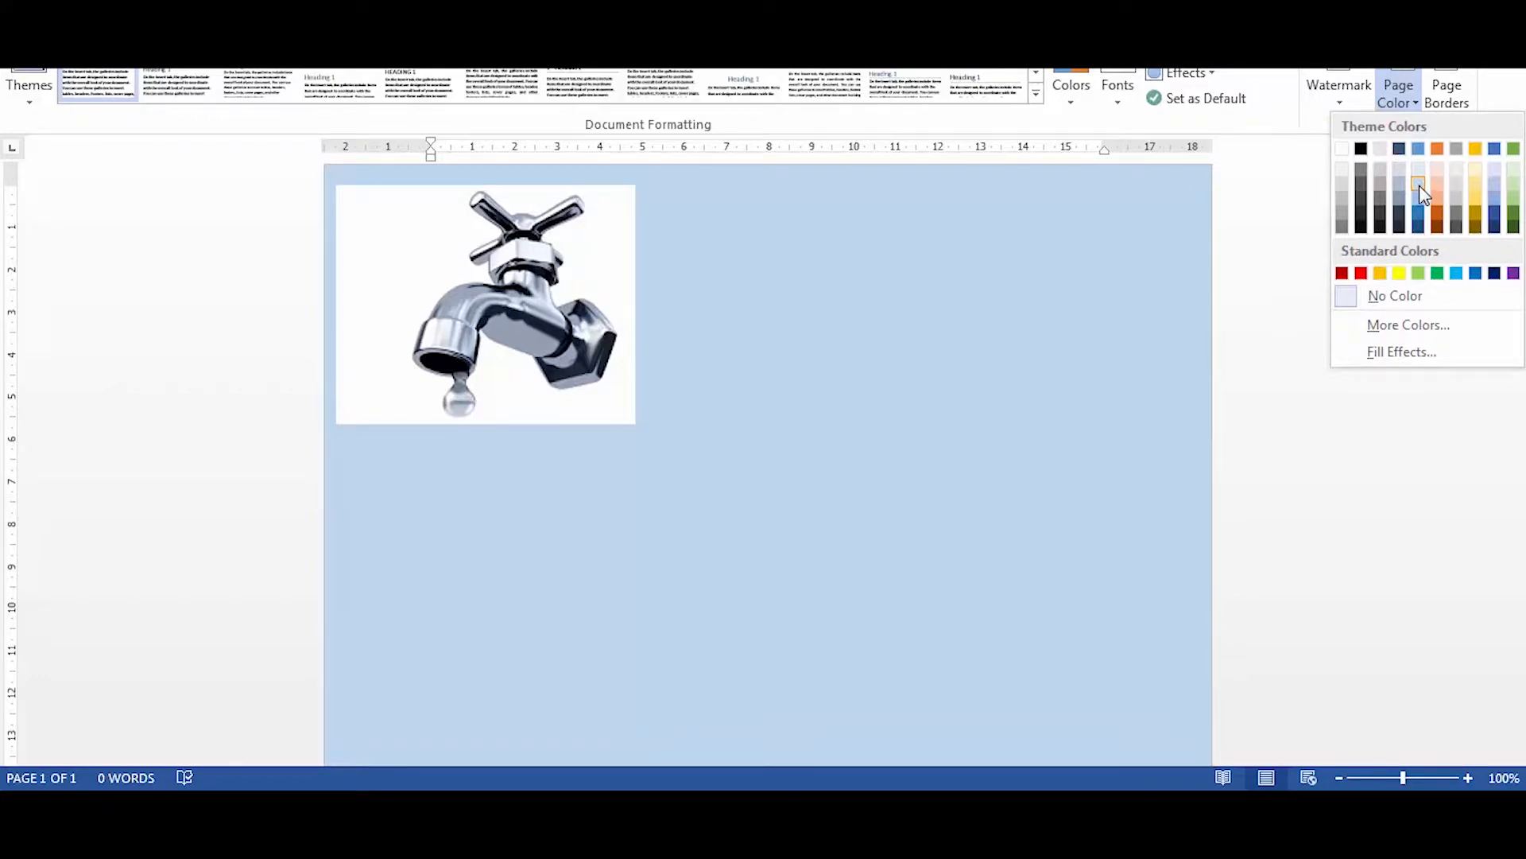
left_click(1420, 184)
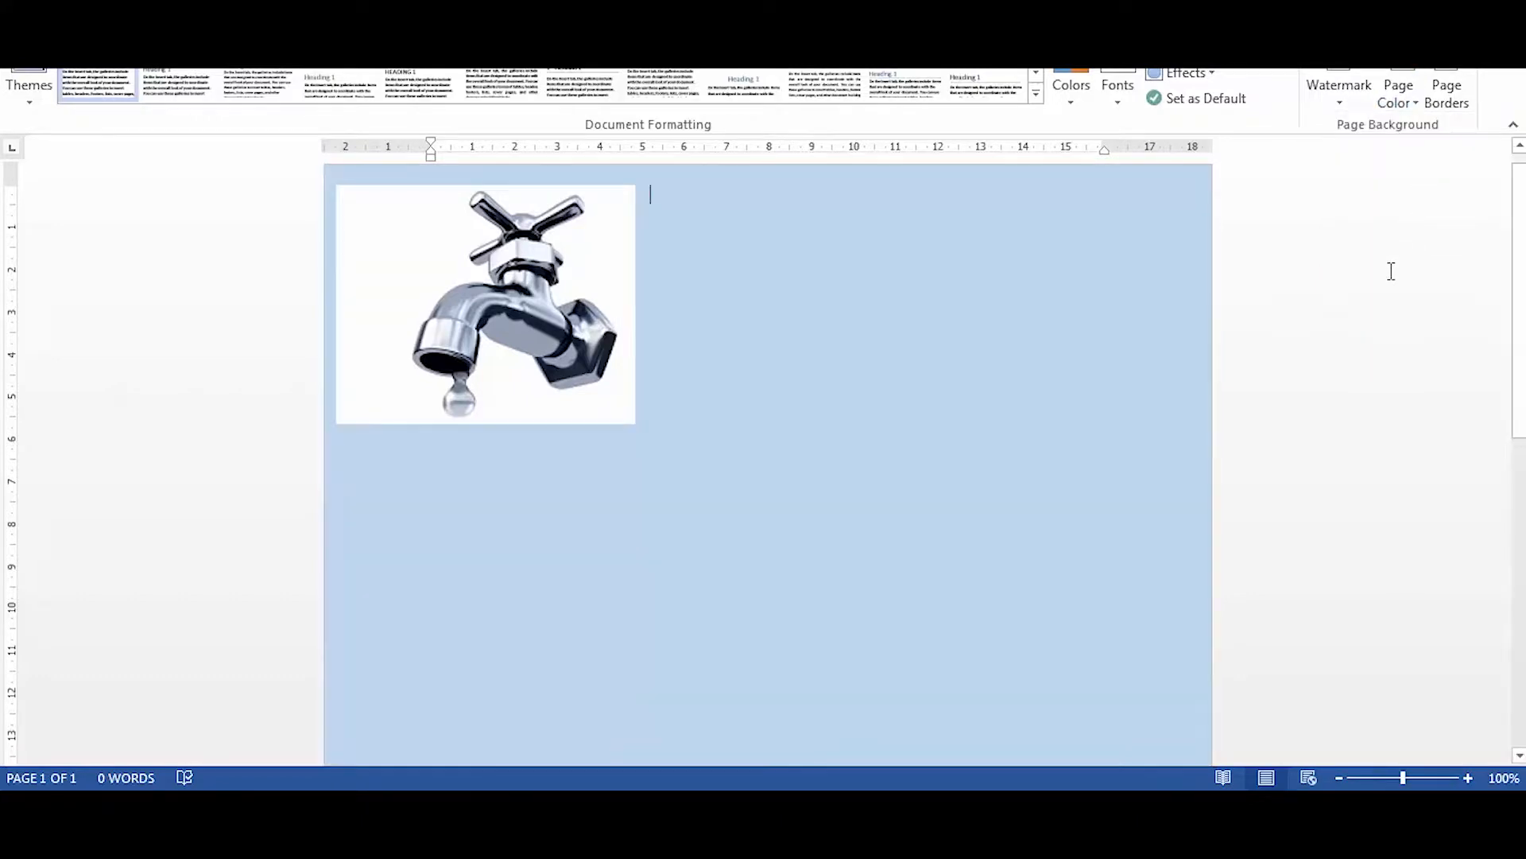
left_click_drag(1520, 271, 1465, 235)
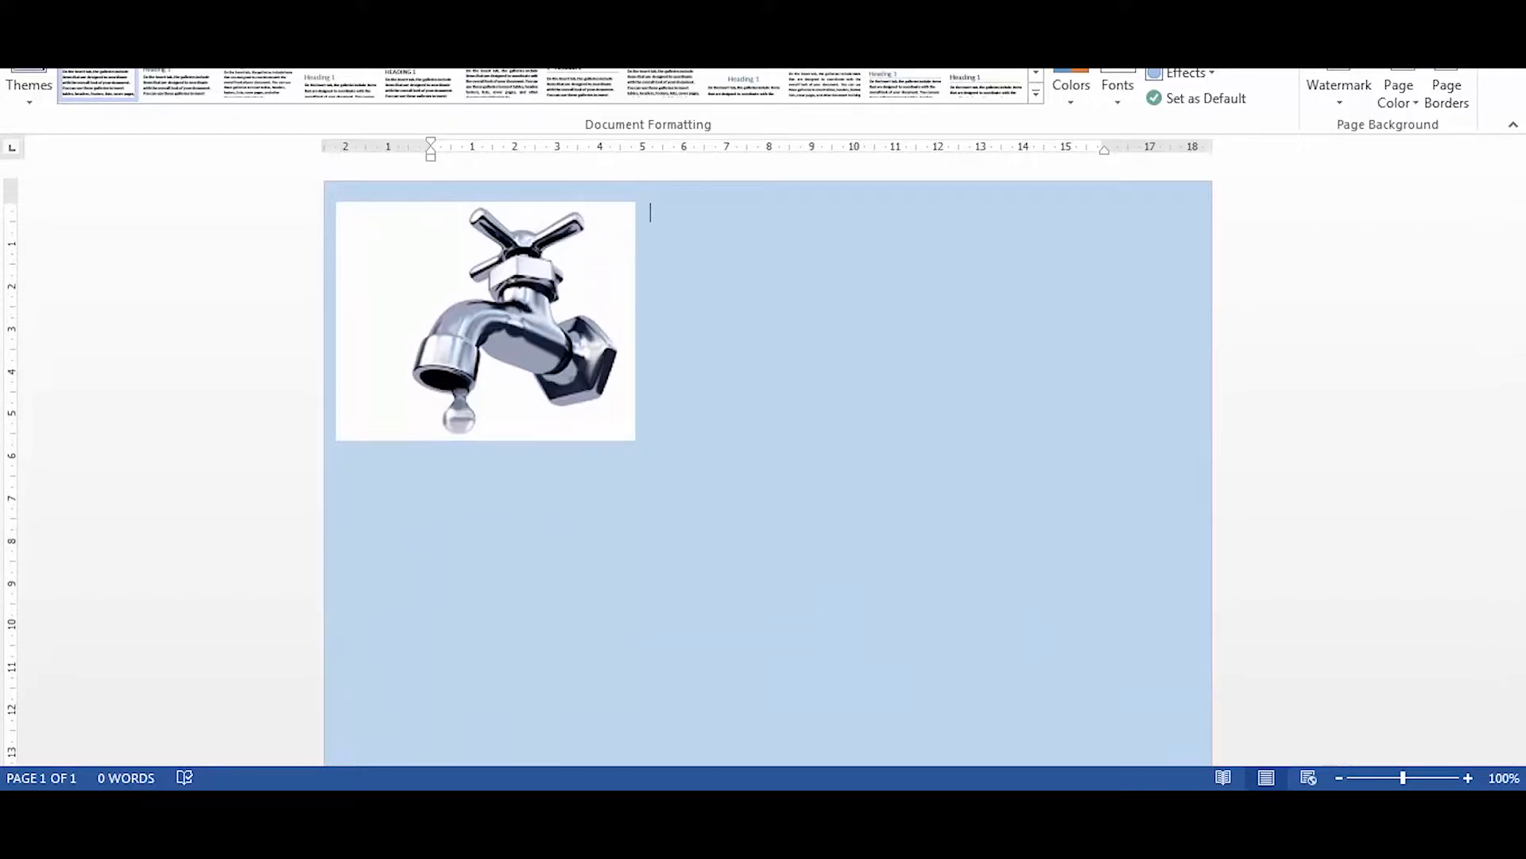
Save the document, and save a copy as a PDF named Perfect Plumbing on the desktop
key("alt+f")
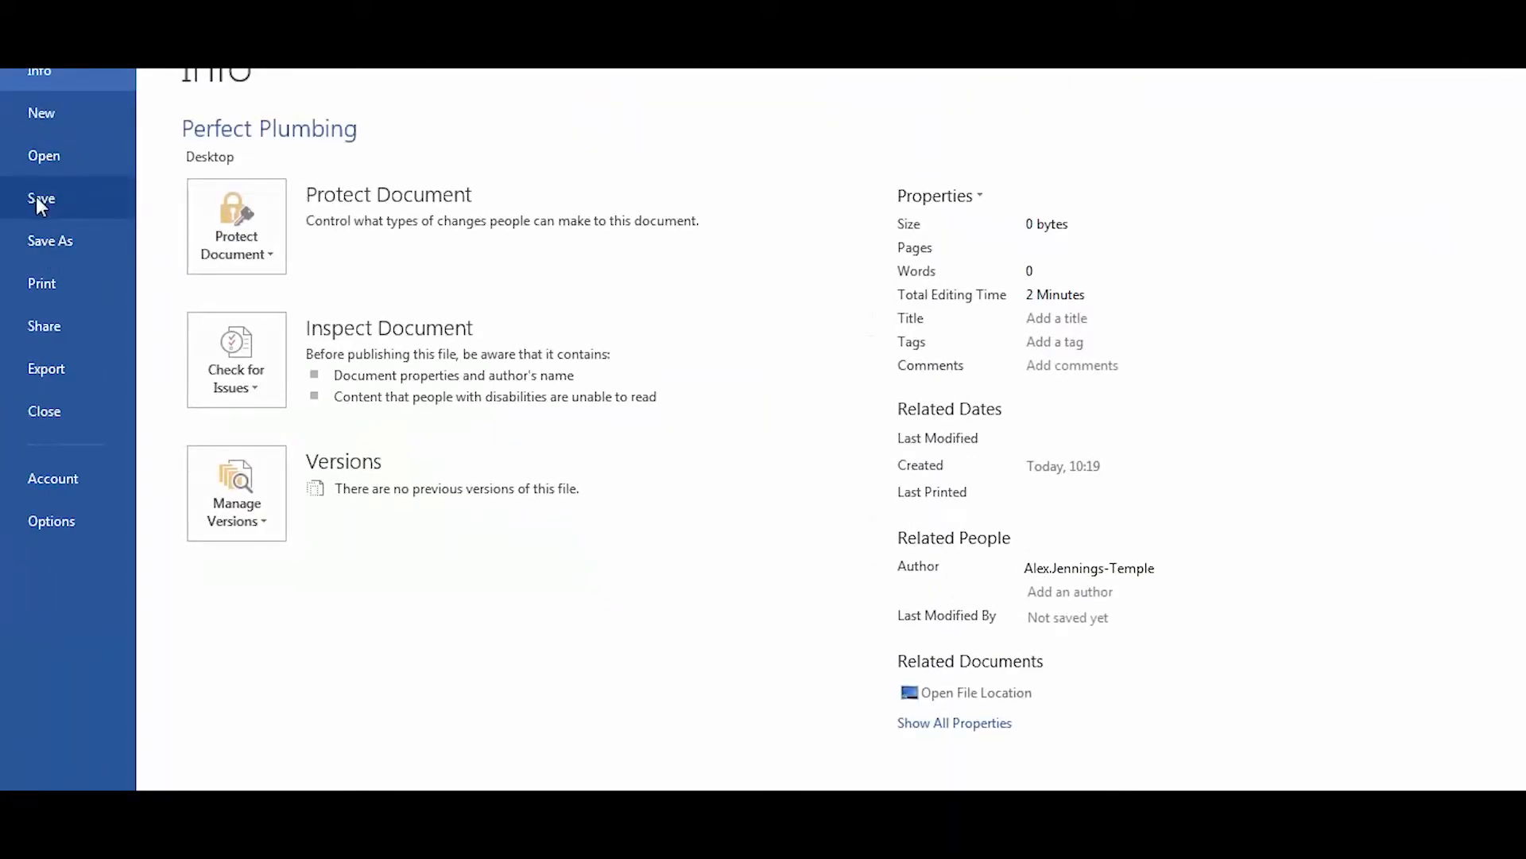
left_click(36, 197)
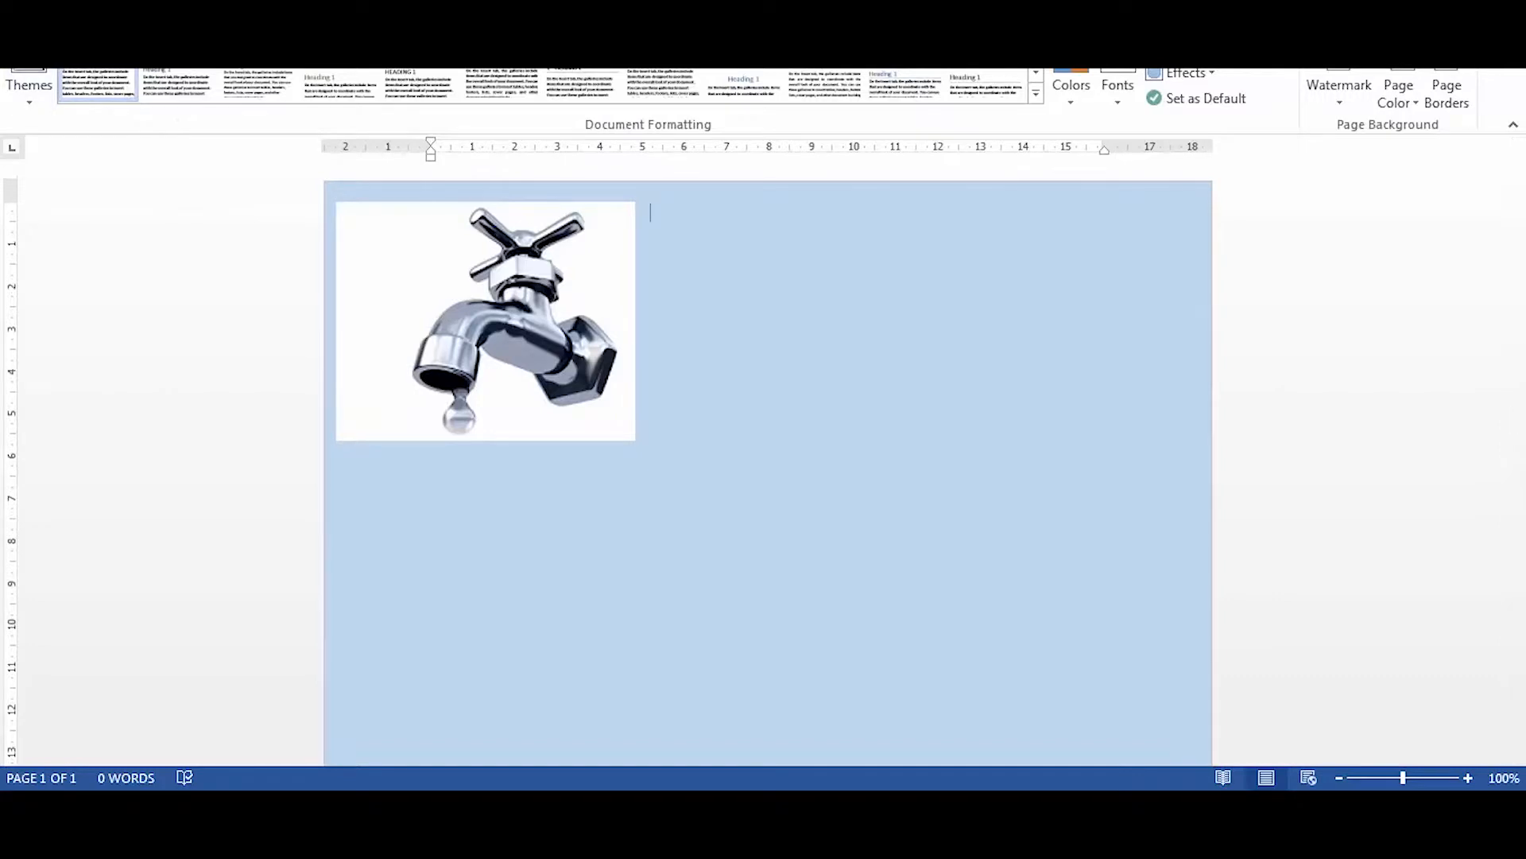
key("alt+f")
left_click(34, 247)
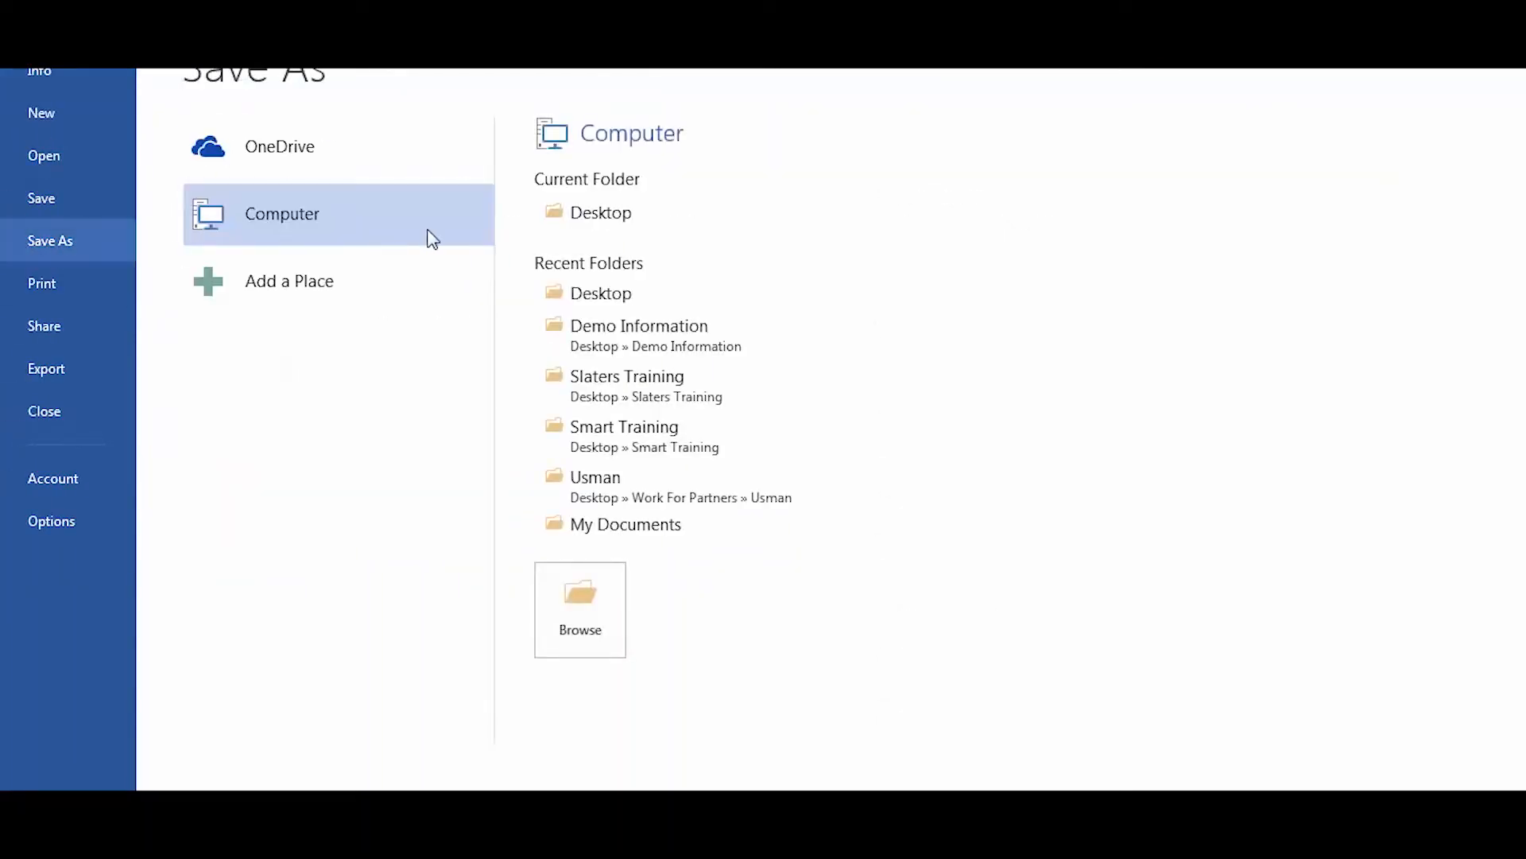
left_click(576, 215)
left_click(395, 387)
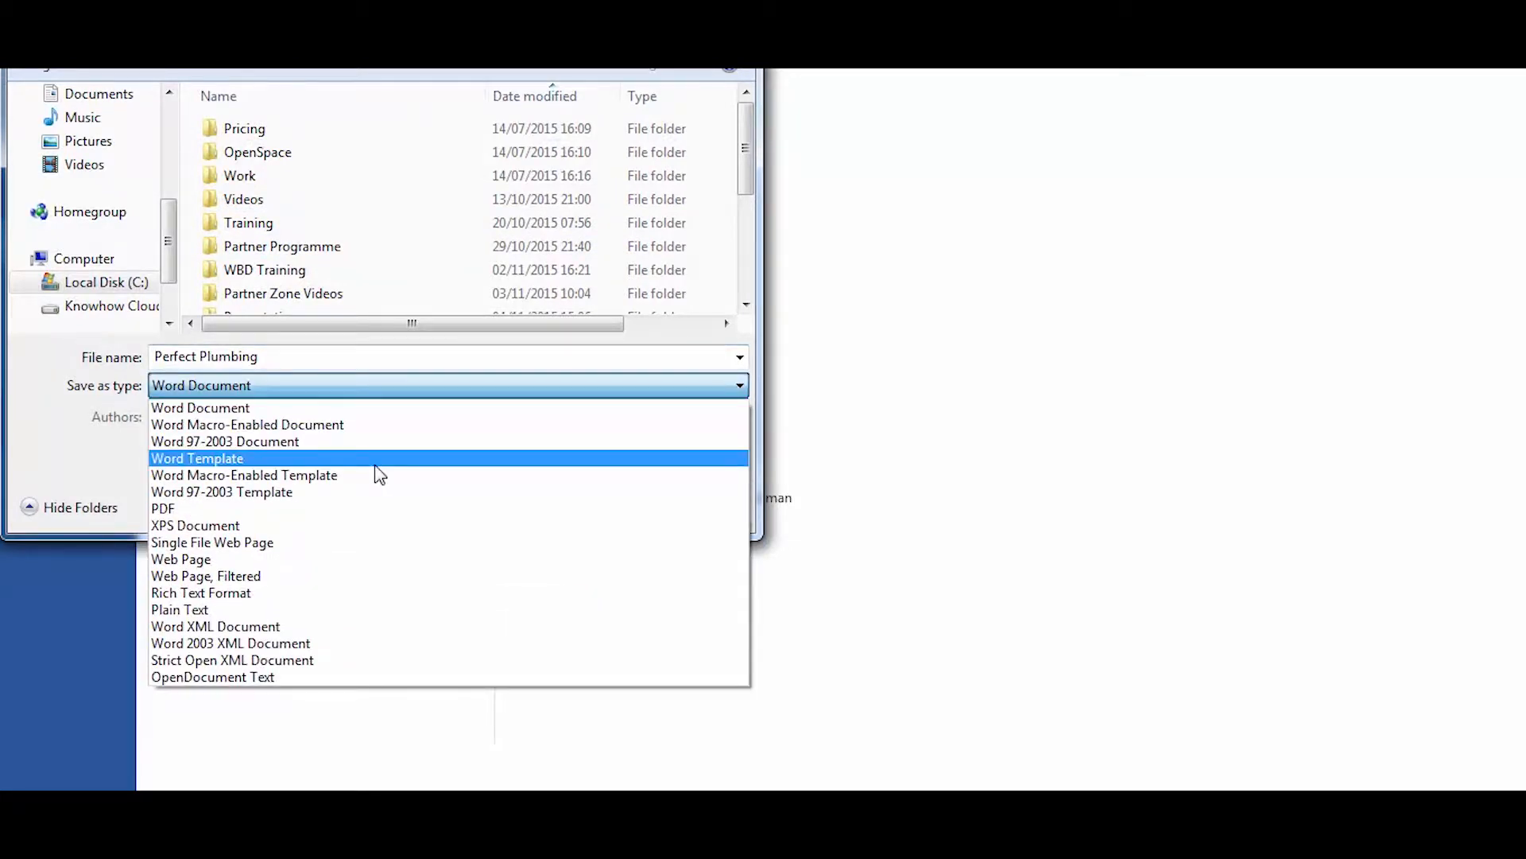
left_click(378, 515)
left_click(252, 385)
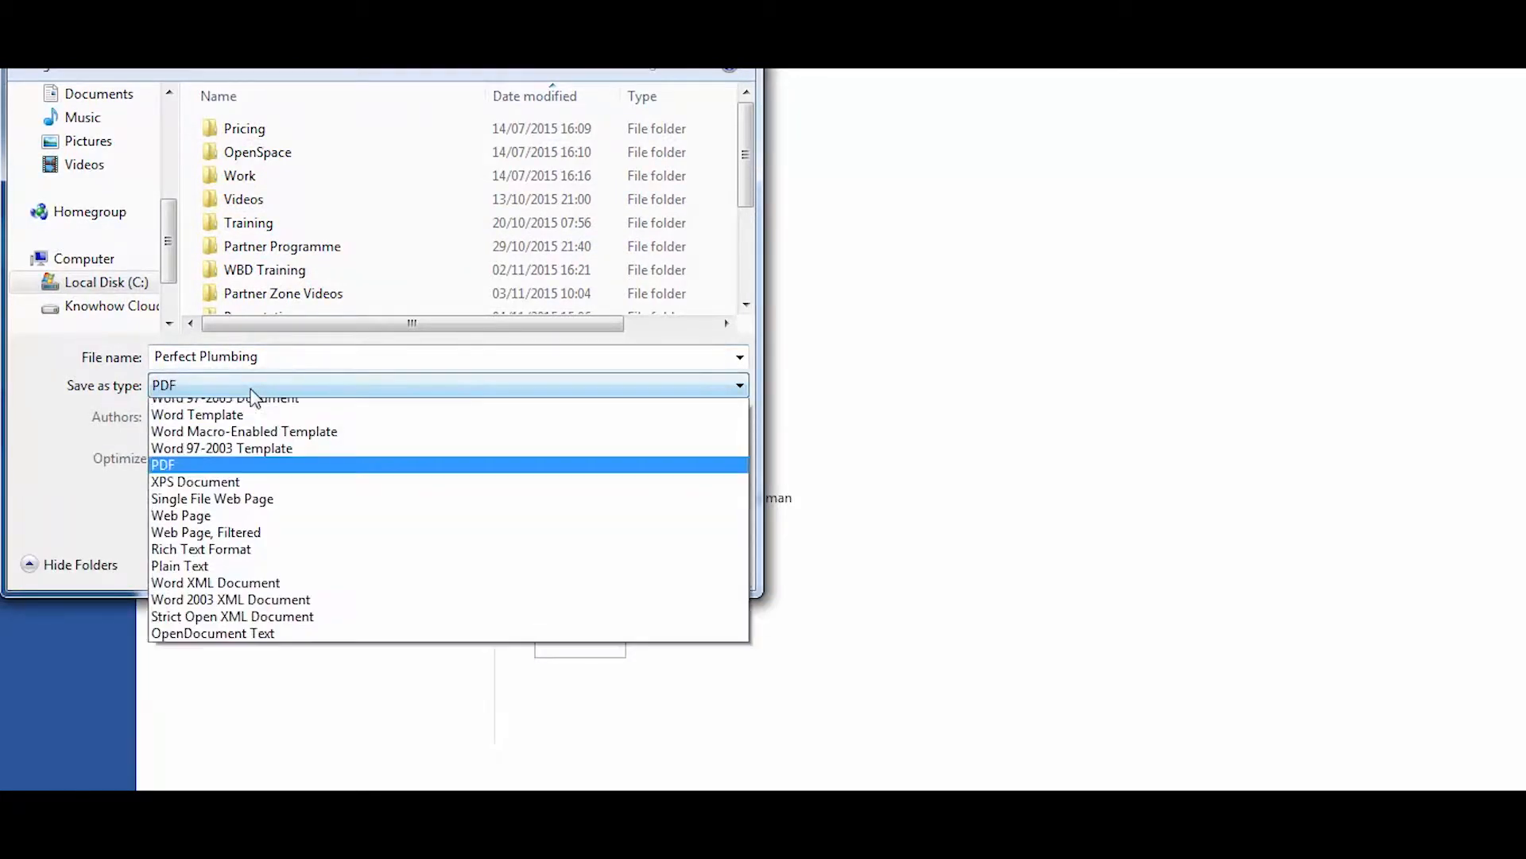
left_click(282, 509)
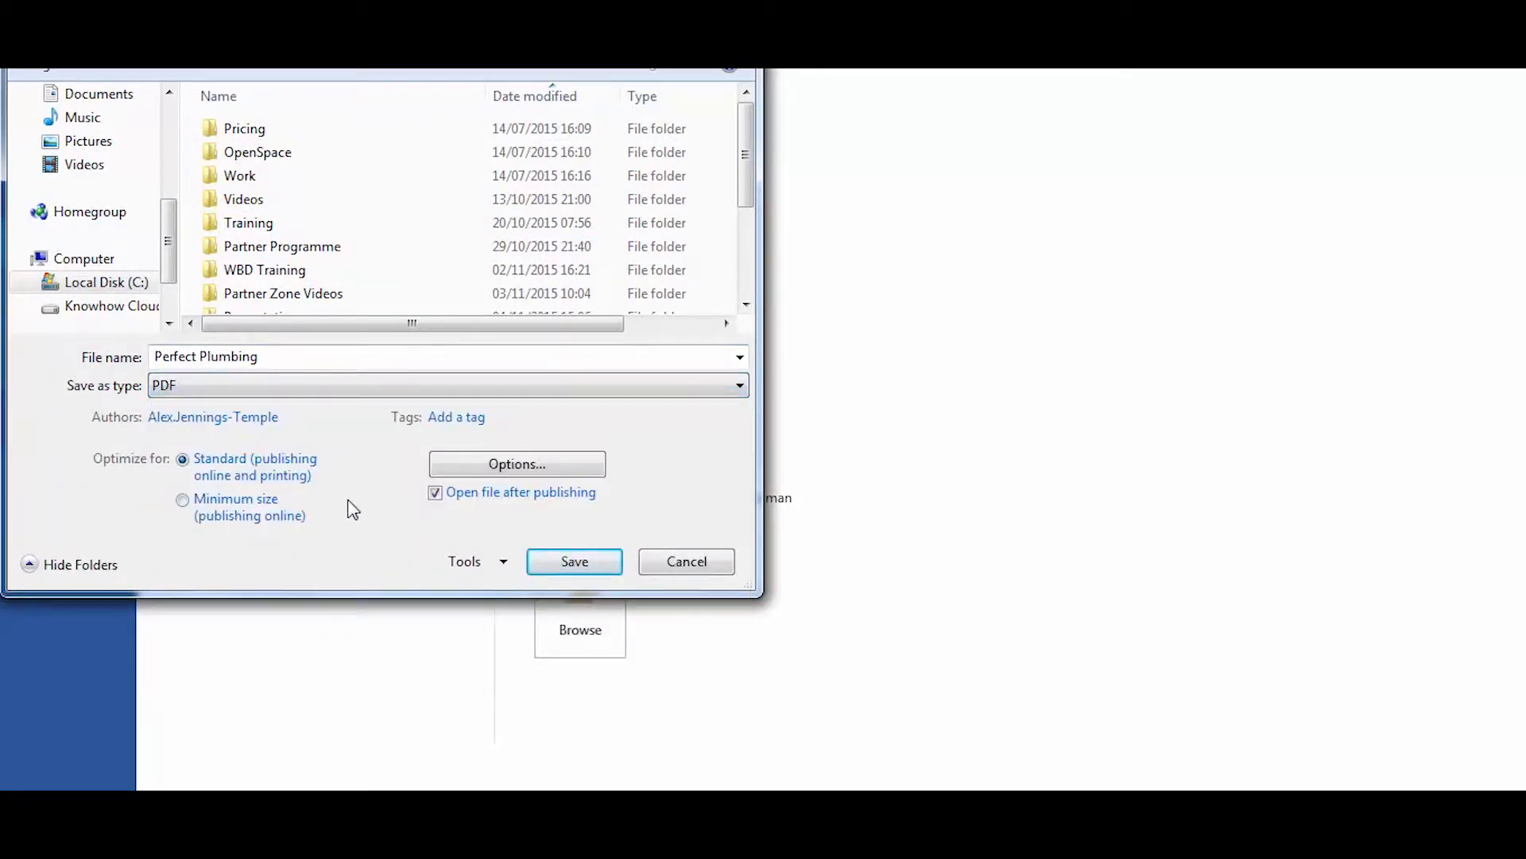
left_click(562, 565)
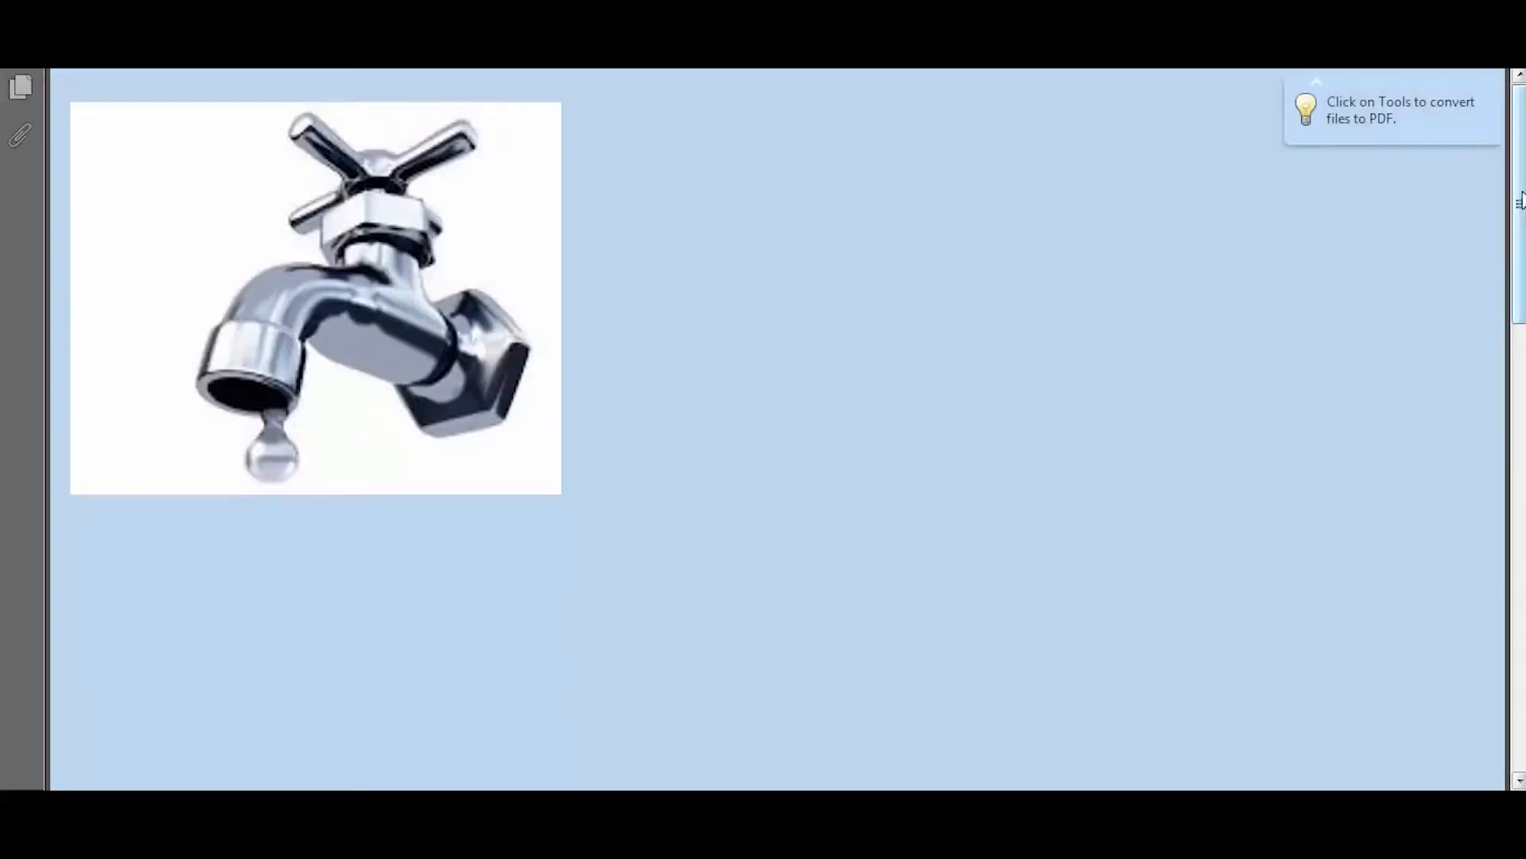
Examine the published PDF's page layout at a reduced zoom, from the tap image to the banner, and close it
left_click_drag(1525, 391, 1484, 333)
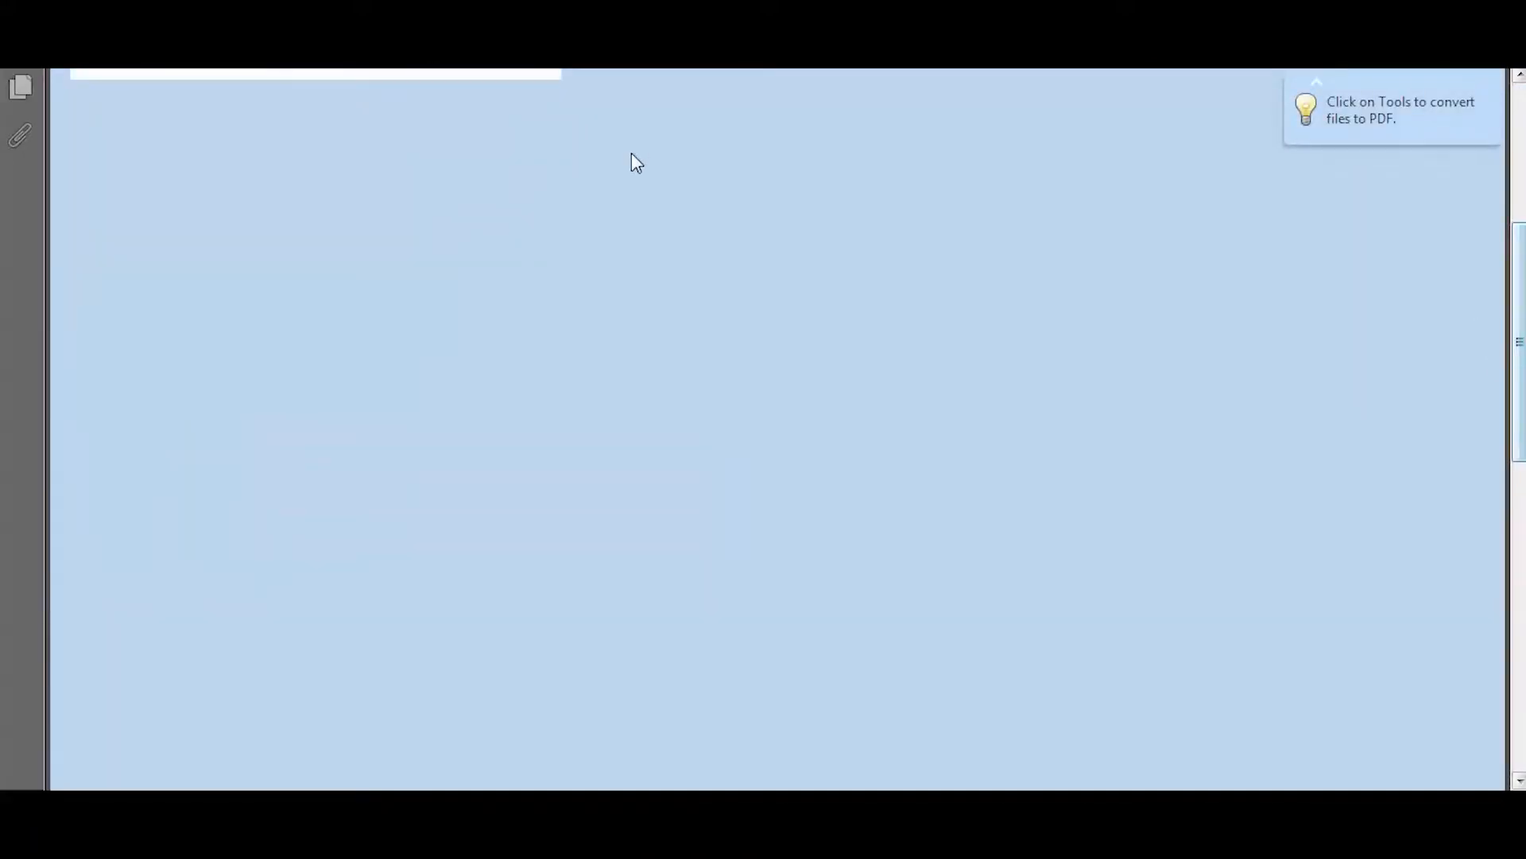
key("ctrl+minus")
key("ctrl+minus")
key("ctrl+minus")
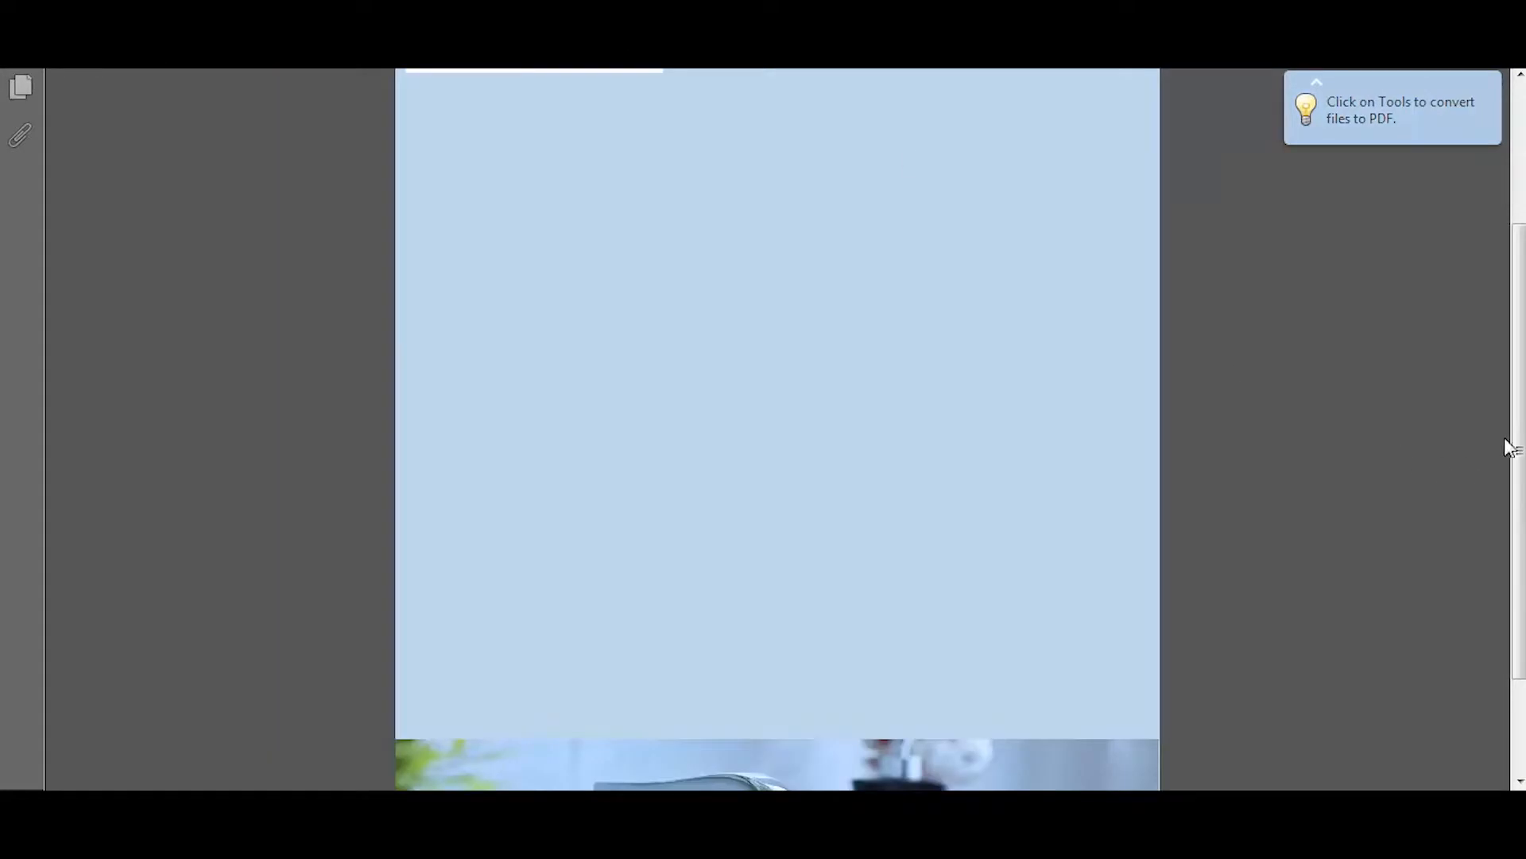
left_click_drag(1508, 447, 1468, 259)
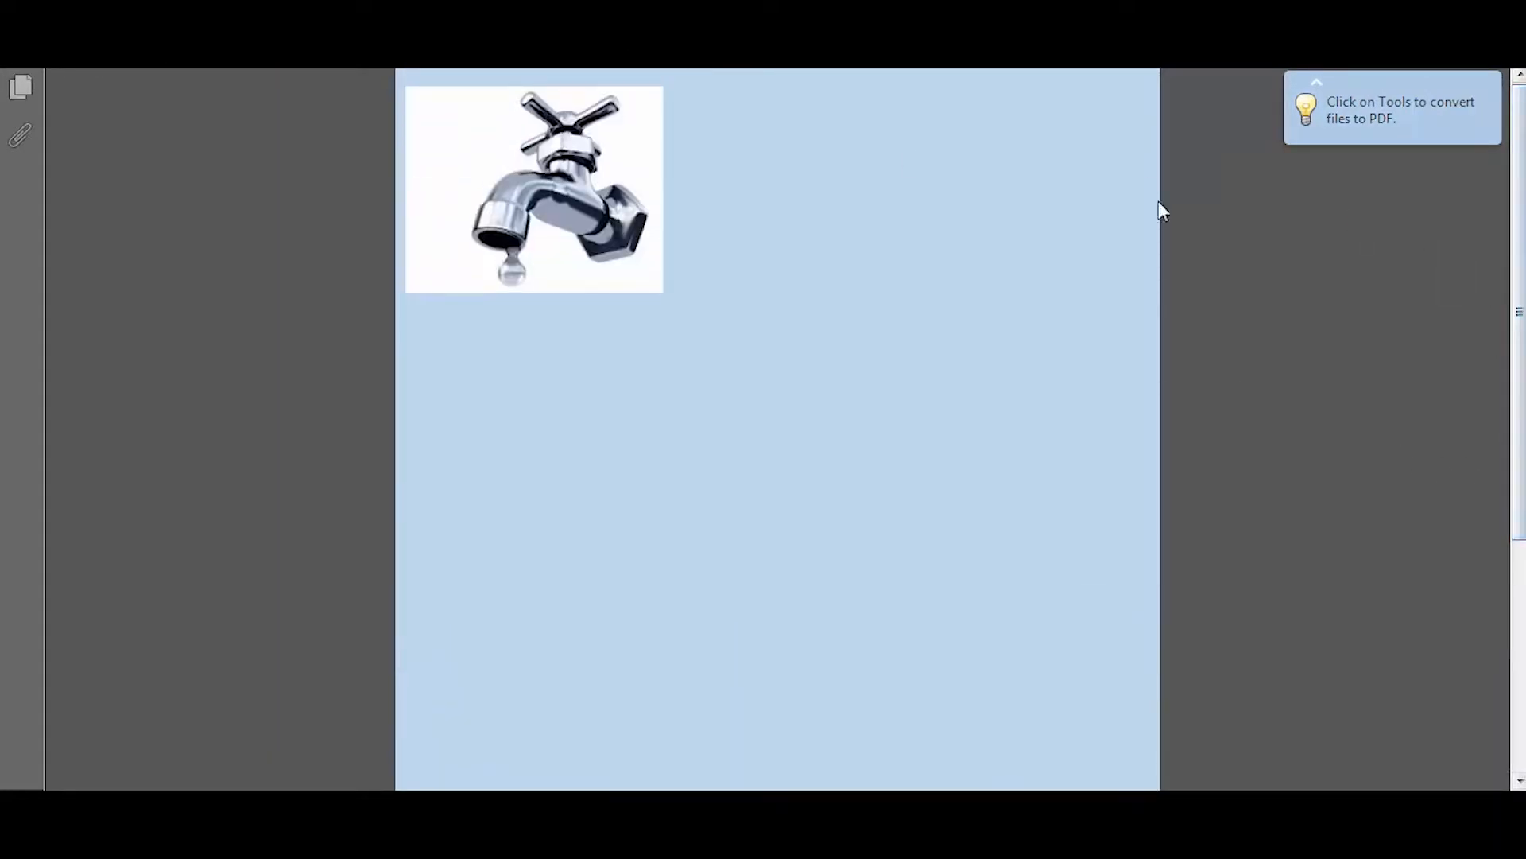
left_click(1501, 4)
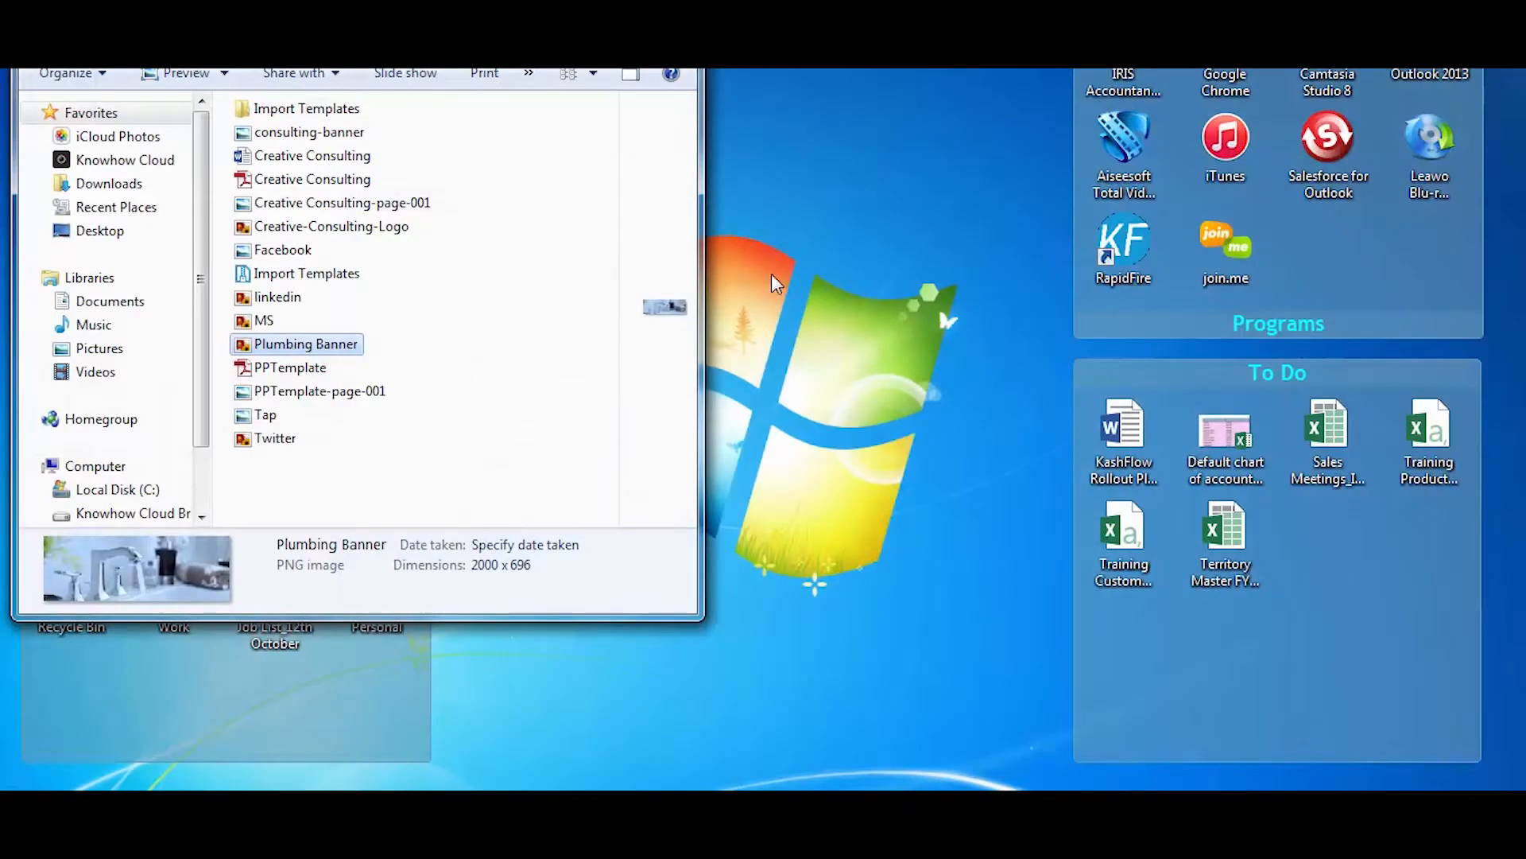
Close the file folder window, search the web in Chrome for "pdf to jepg" and open the pdf2jpg.net converter
left_click(677, 8)
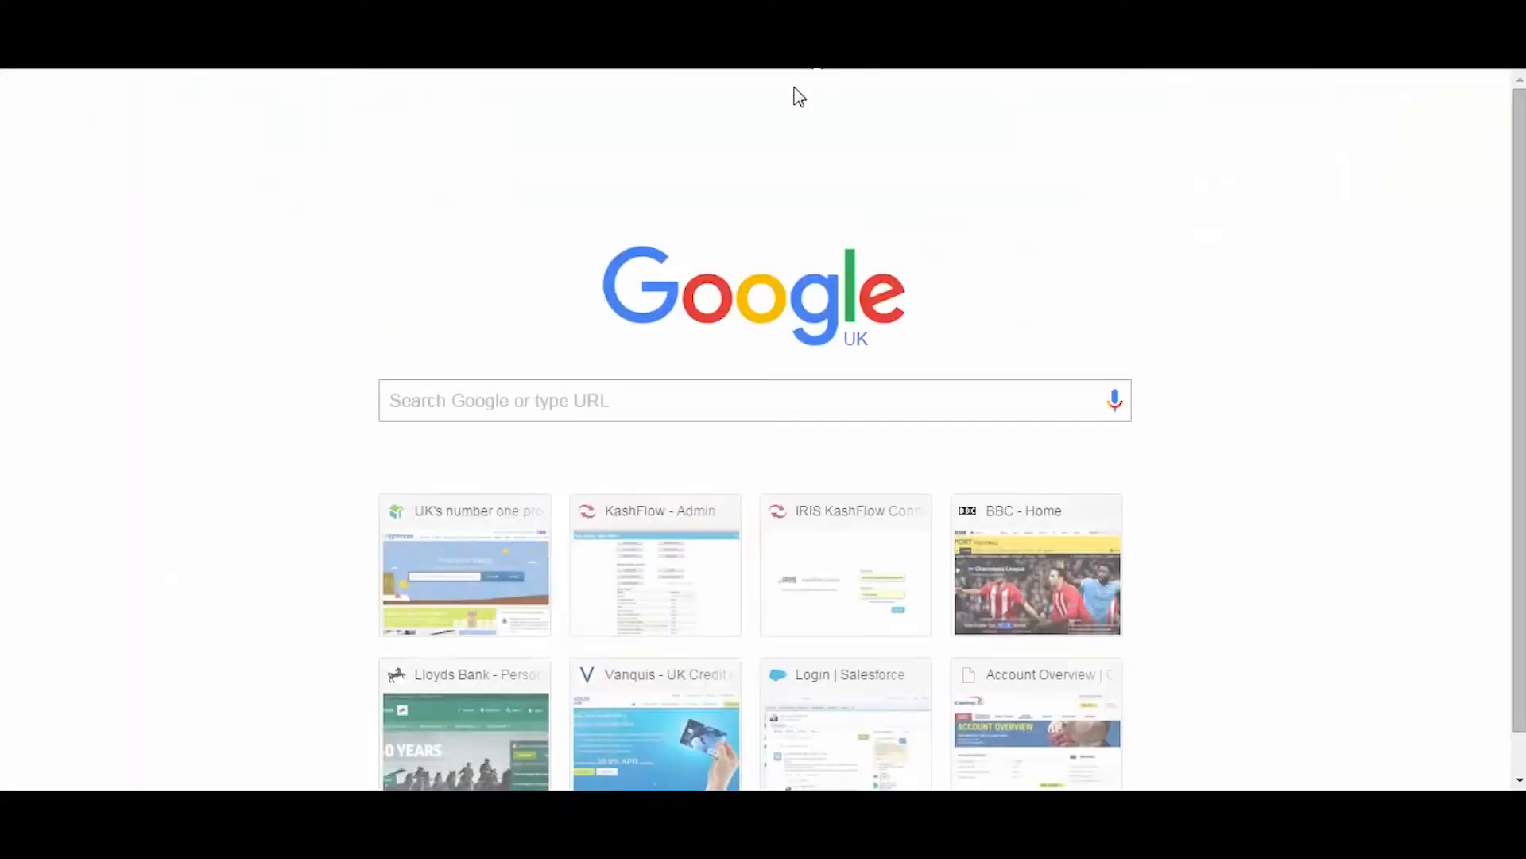
left_click(759, 399)
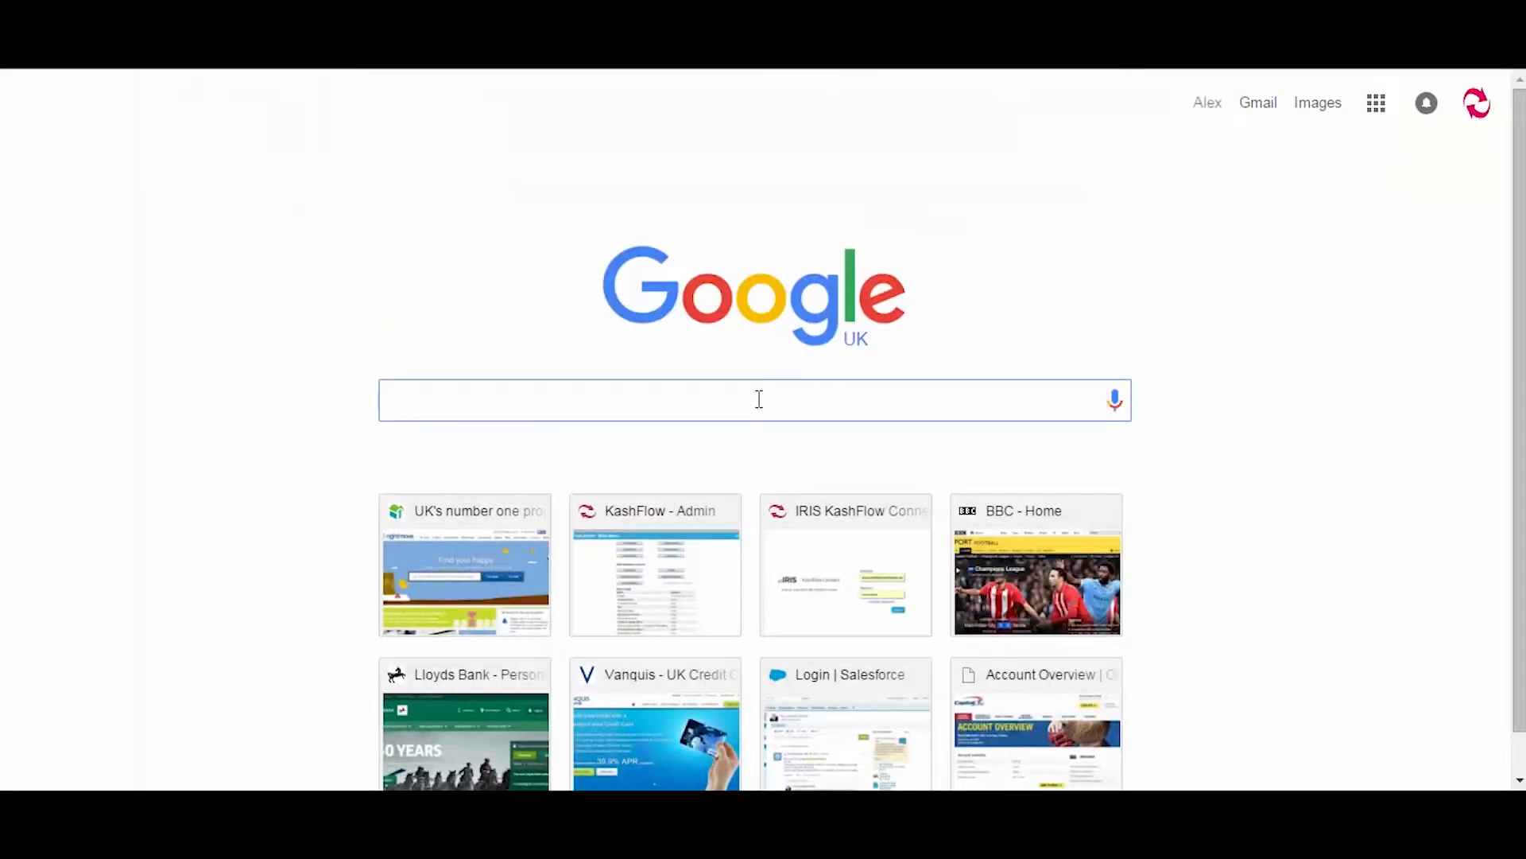
type("pdf t")
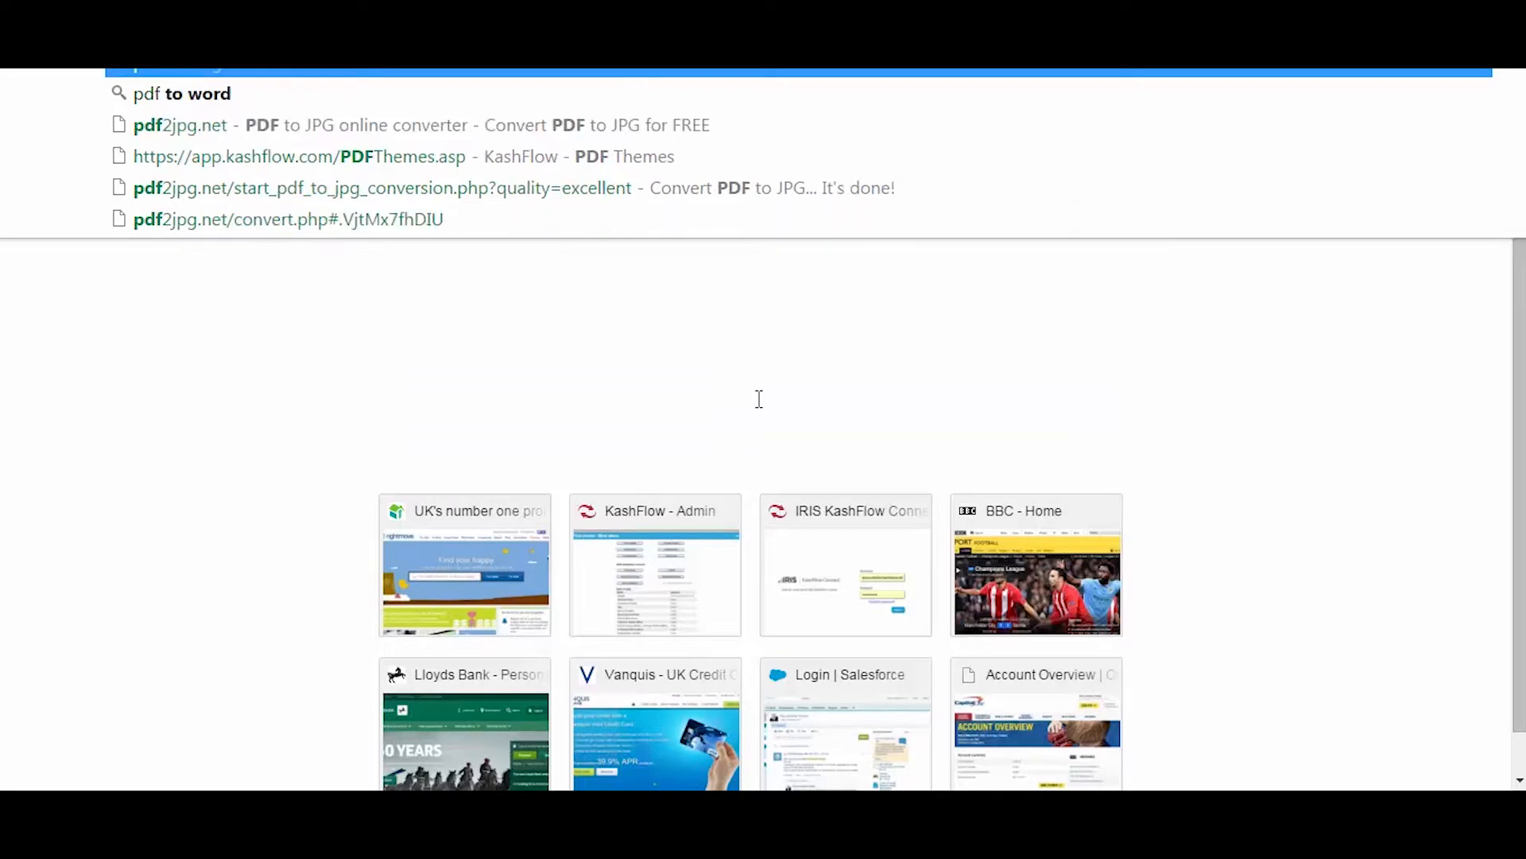
type("o jpg")
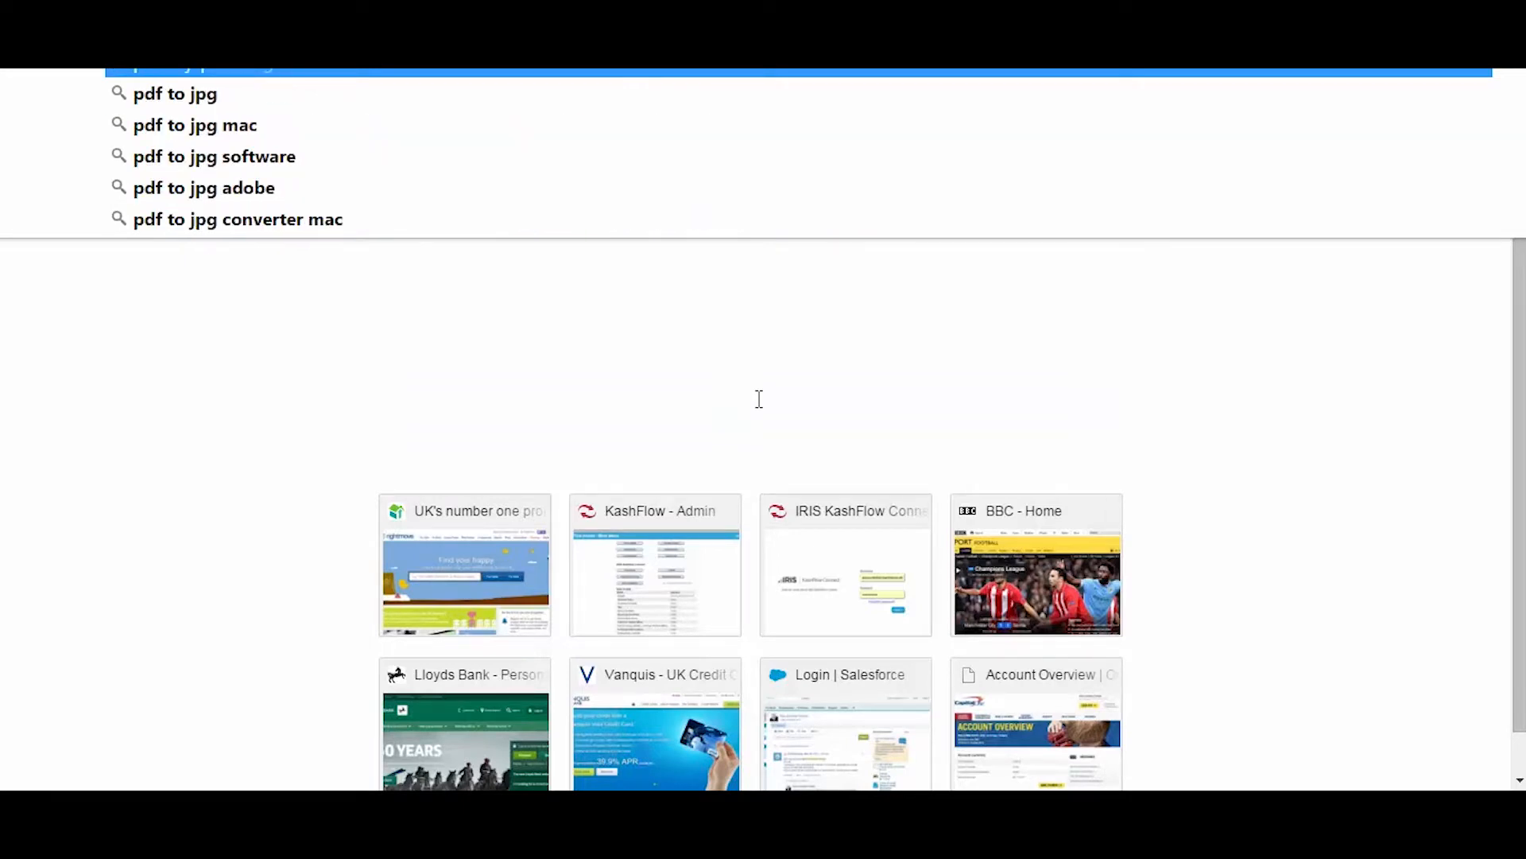
key("Return")
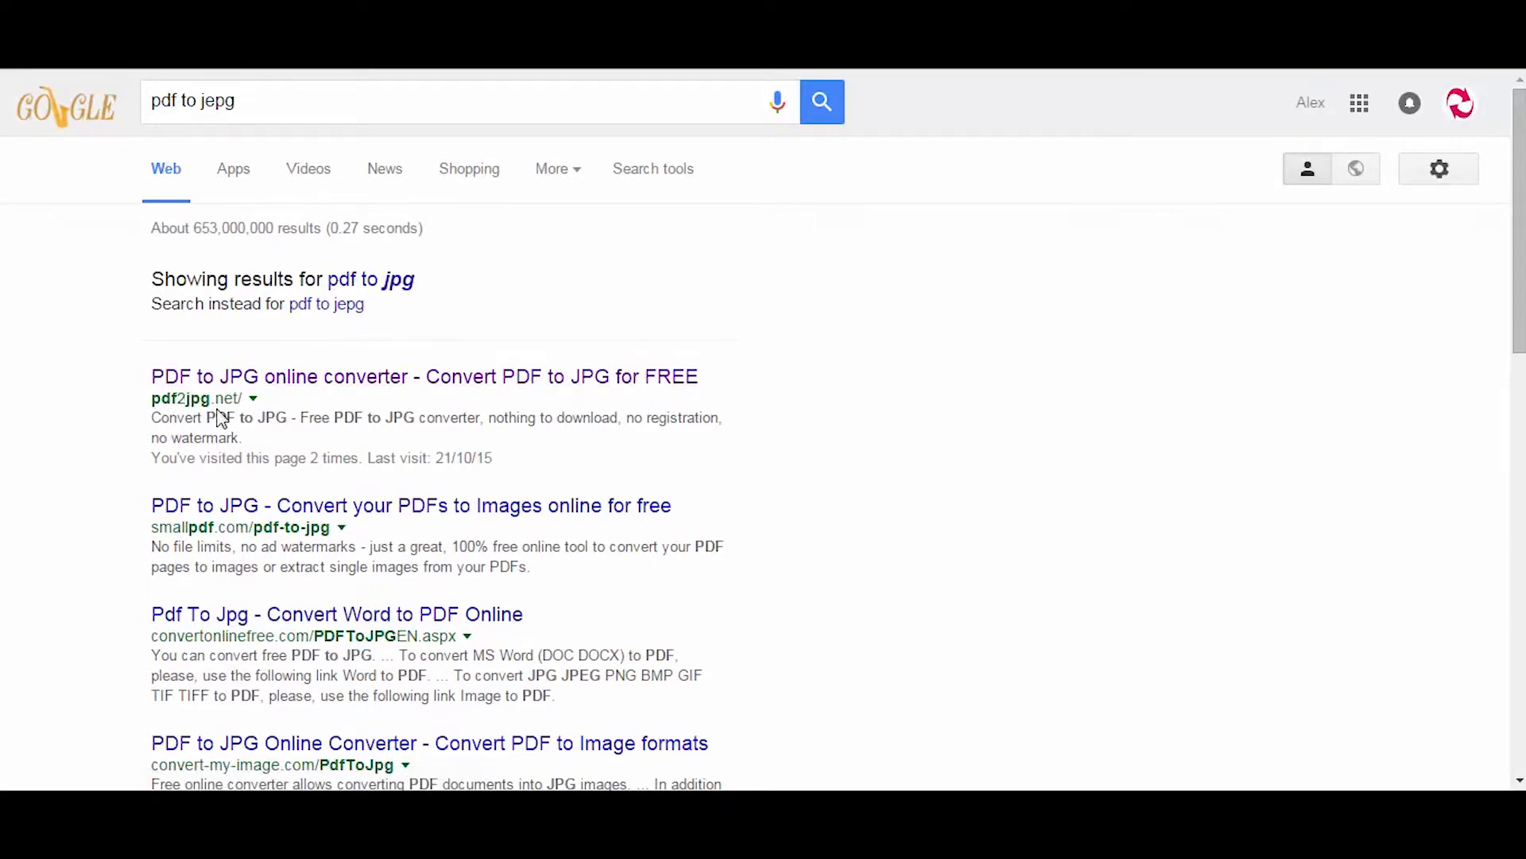
left_click(253, 378)
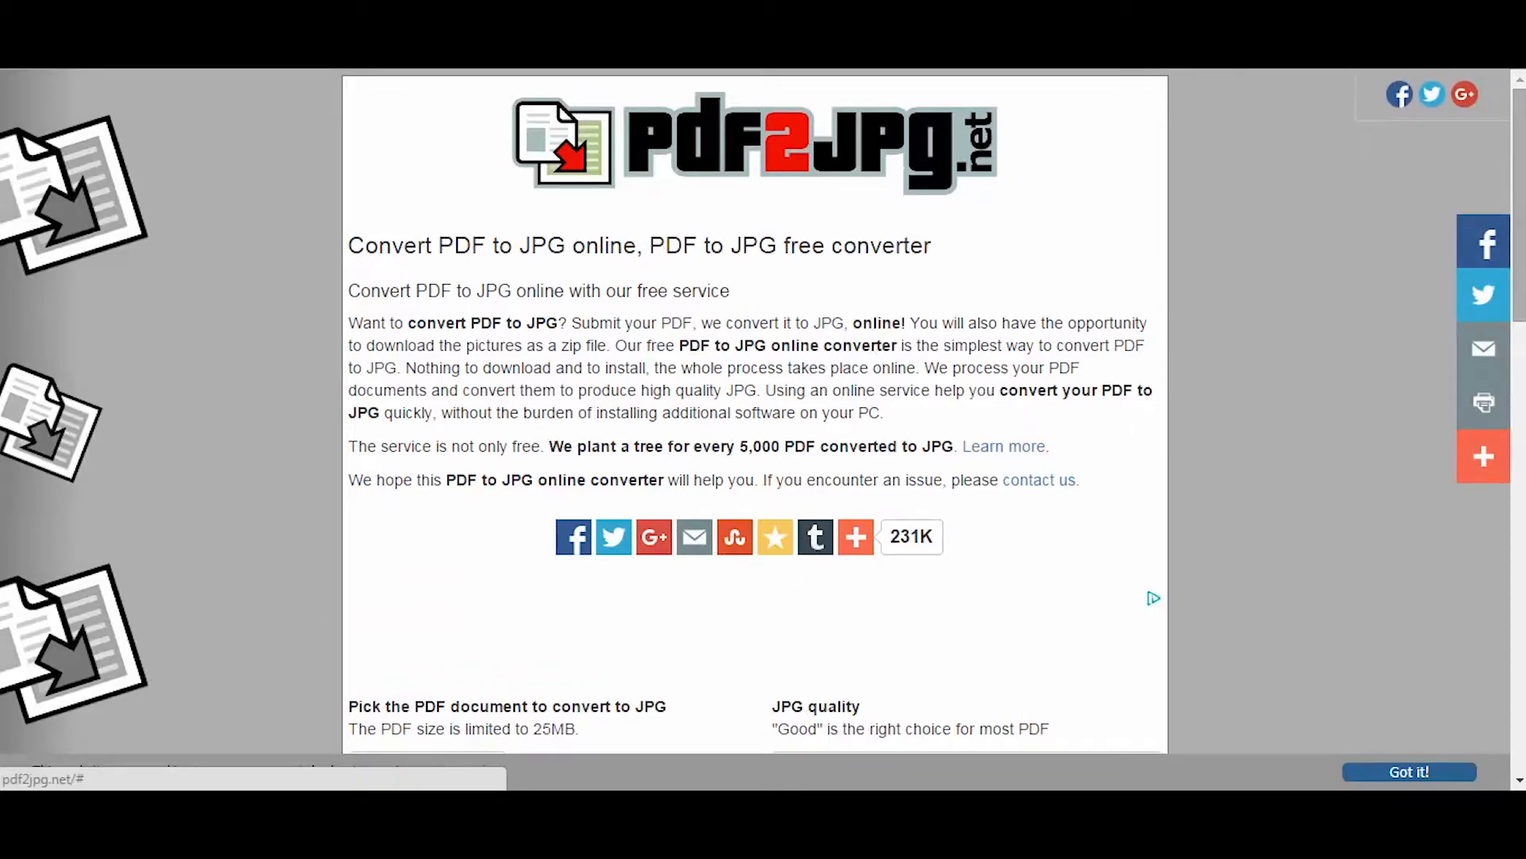
Convert Perfect Plumbing.pdf from the desktop to JPG at Excellent - 300dpi quality
scroll(1522, 195, "down", 6)
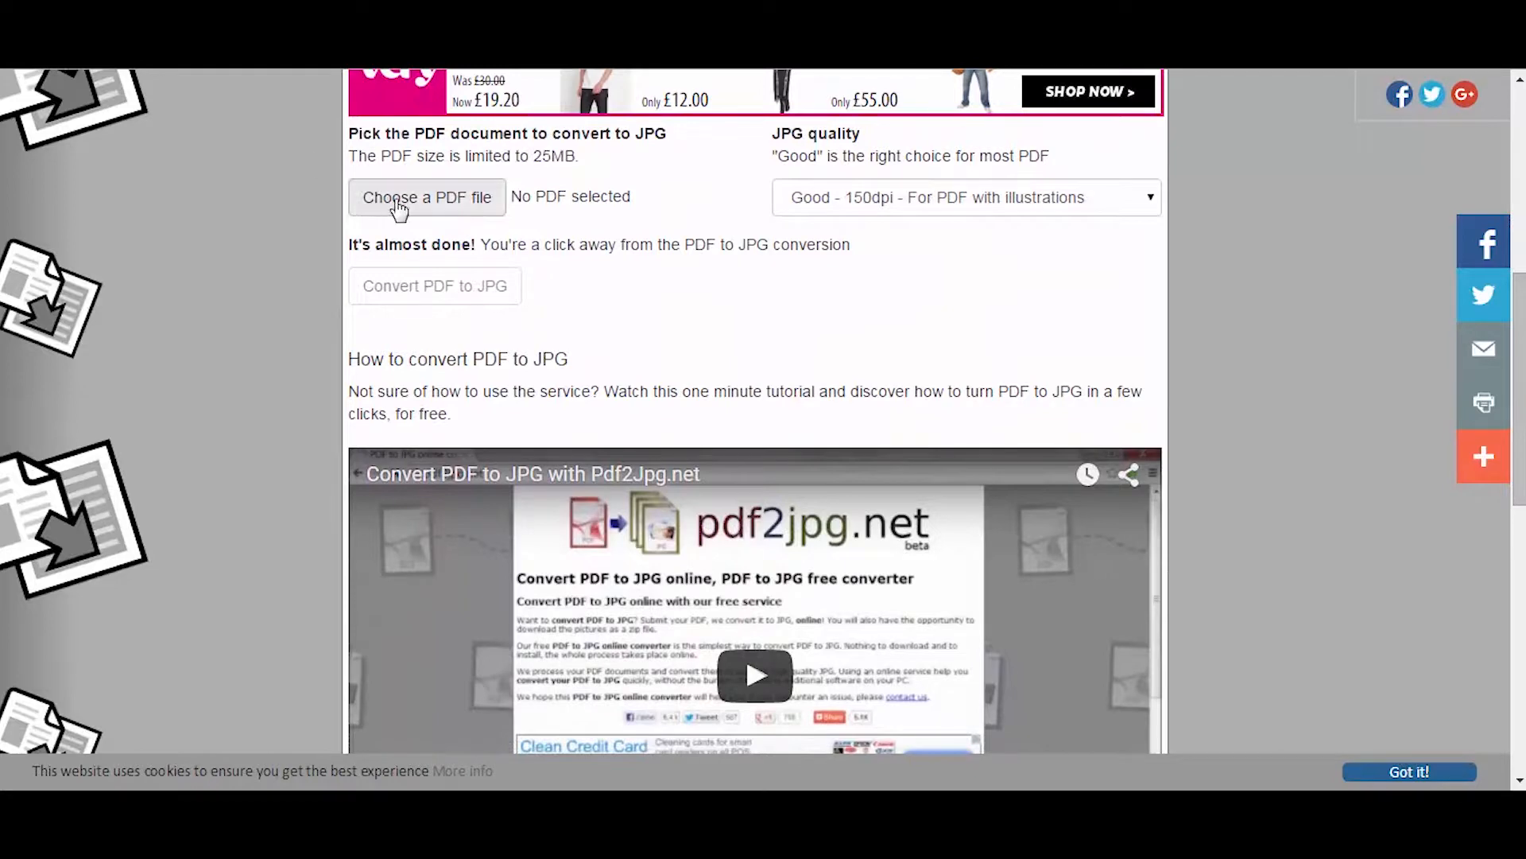
left_click(397, 206)
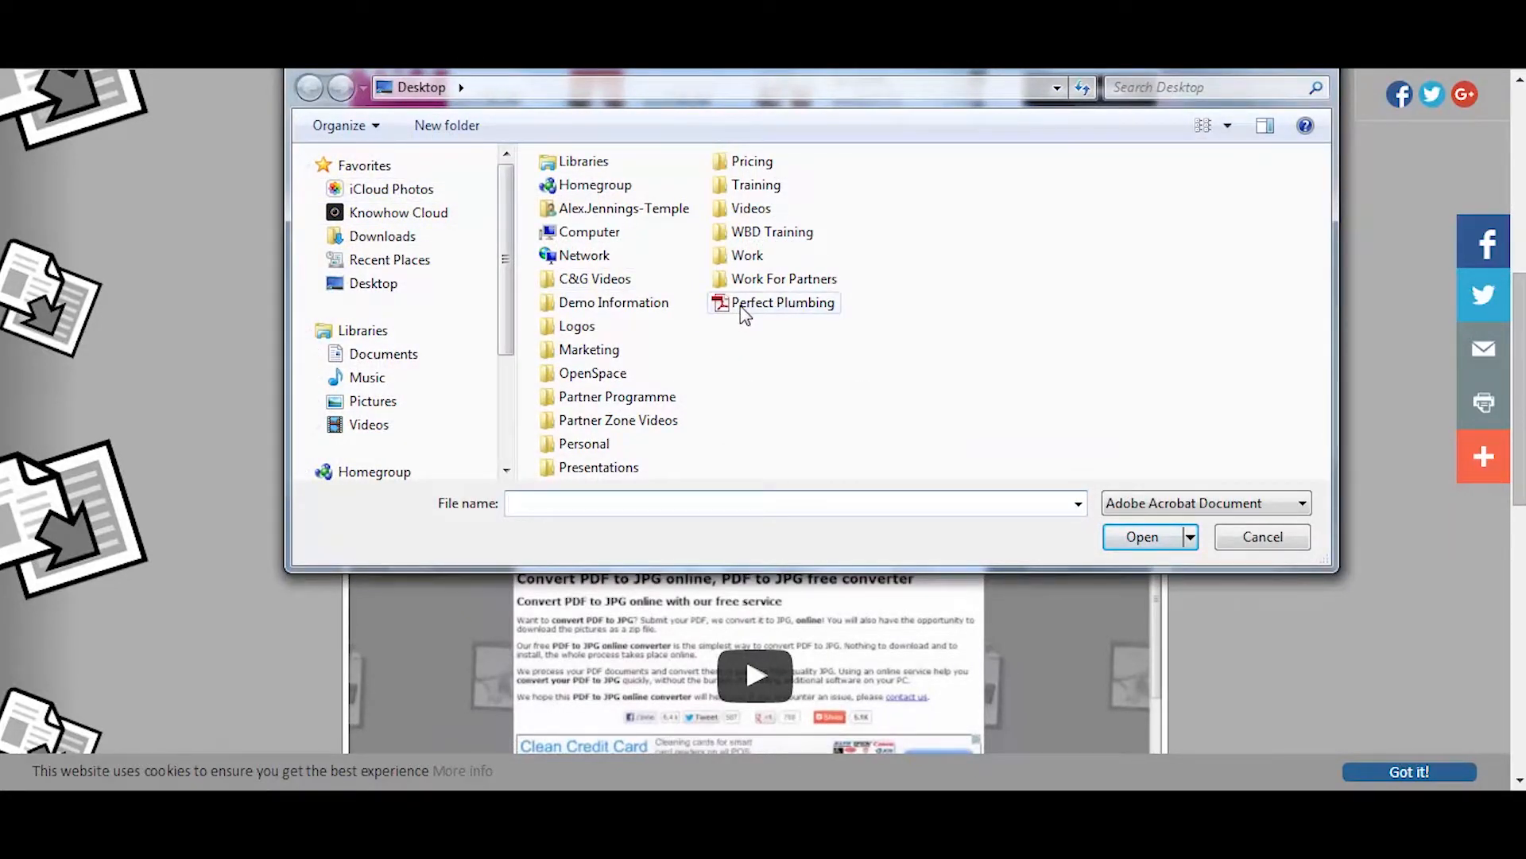
double_click(745, 310)
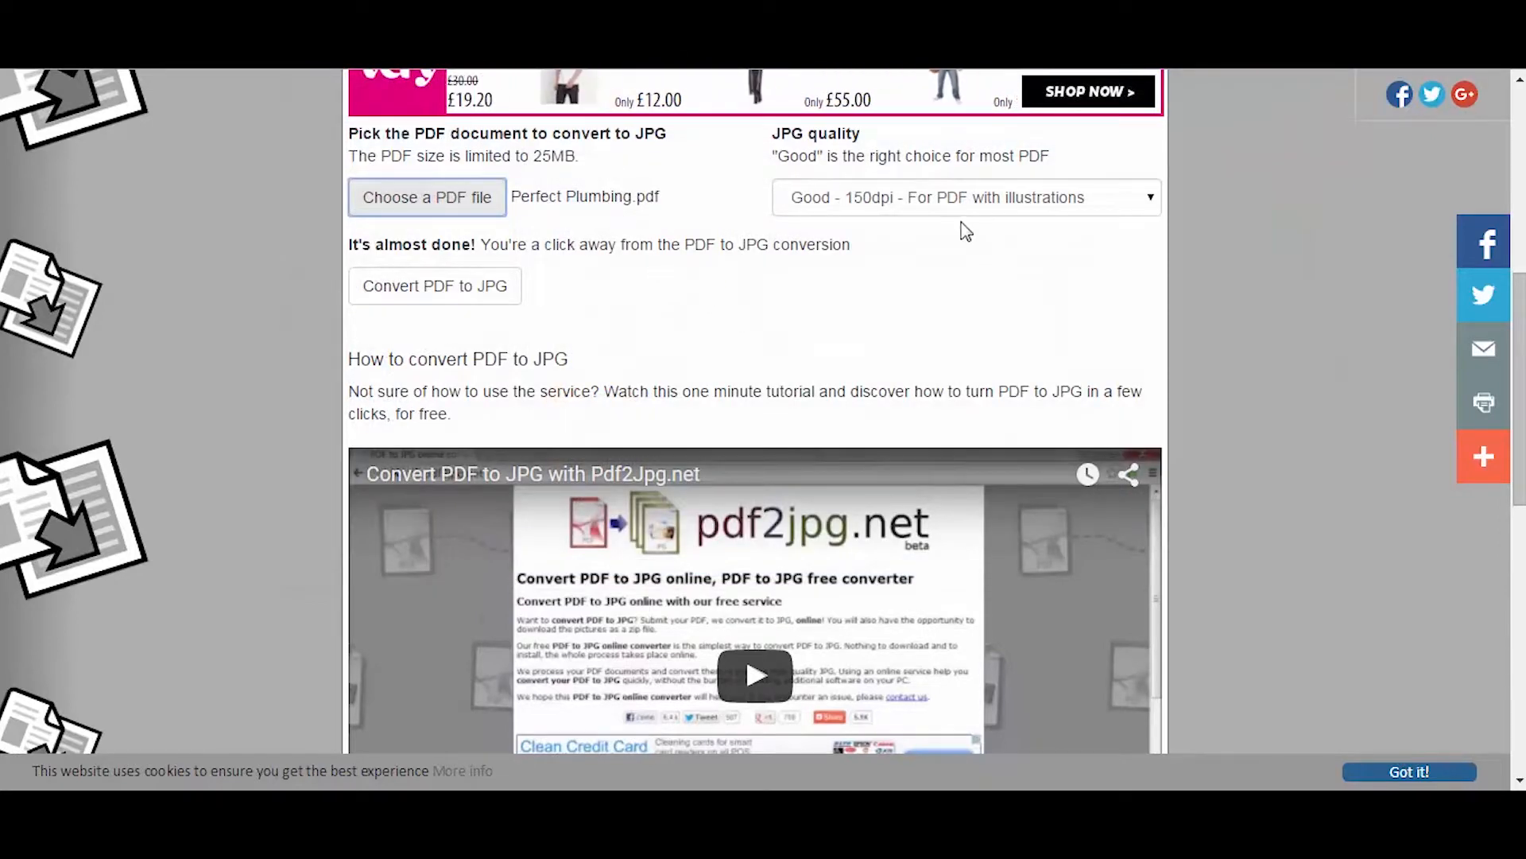
left_click(944, 198)
left_click(935, 268)
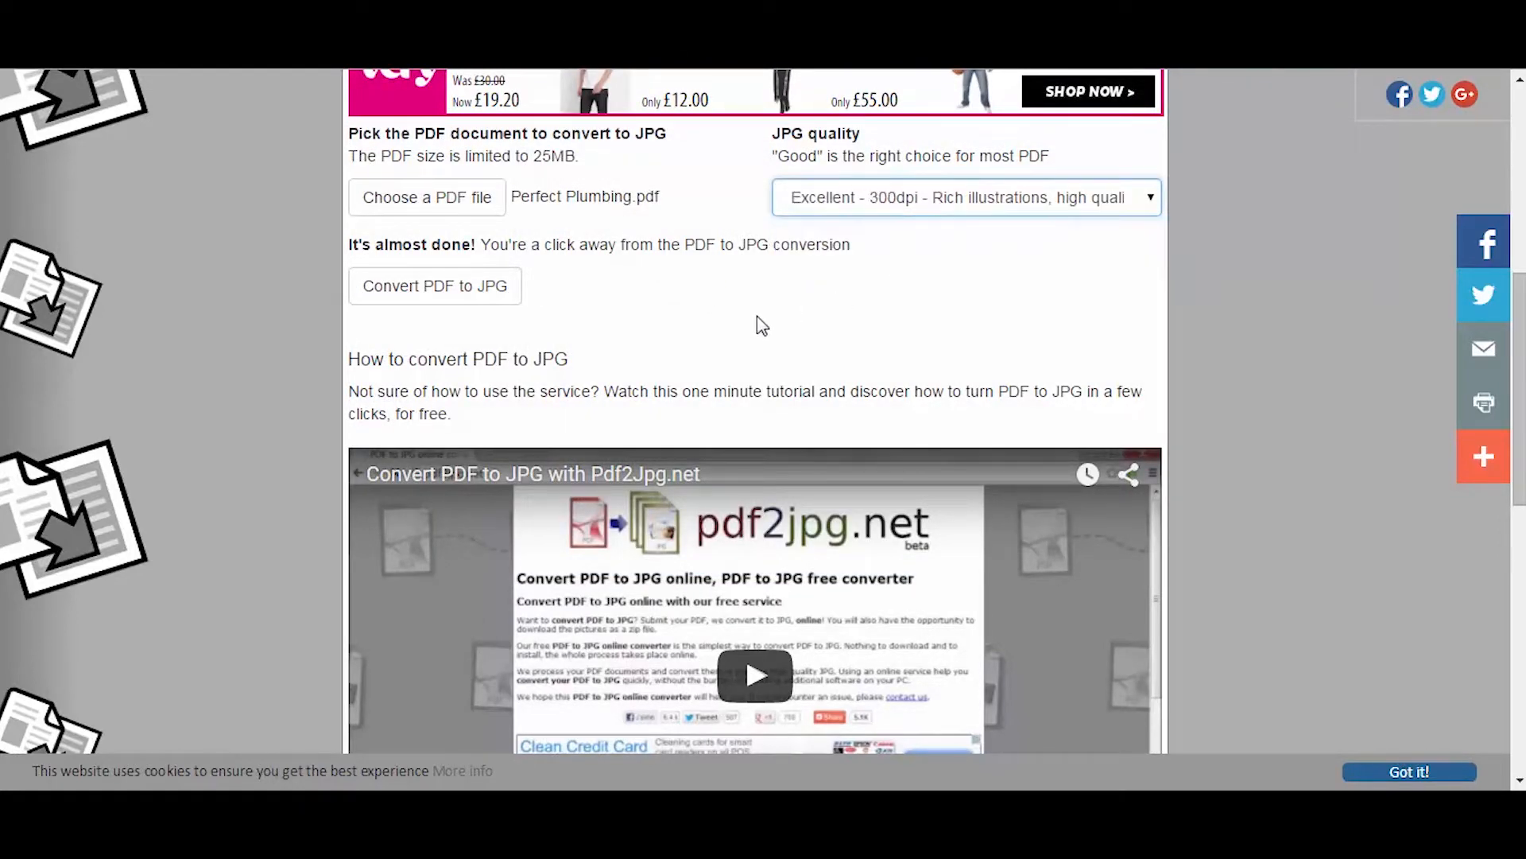
left_click(496, 294)
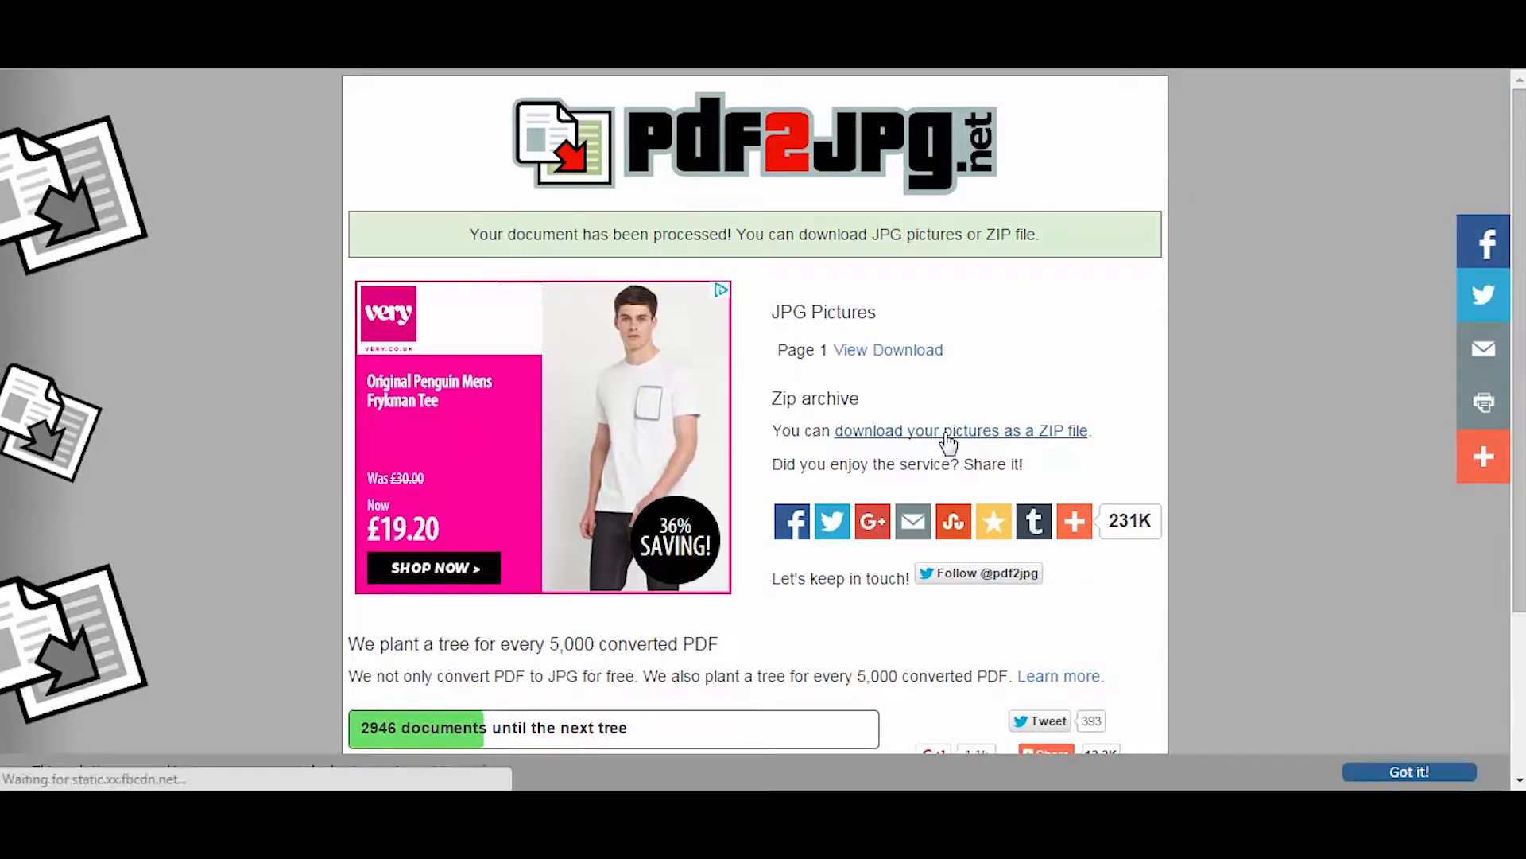
Download the converted pictures as a ZIP file, decompress Perfect Plumbing.zip and open its extracted folder
left_click(948, 433)
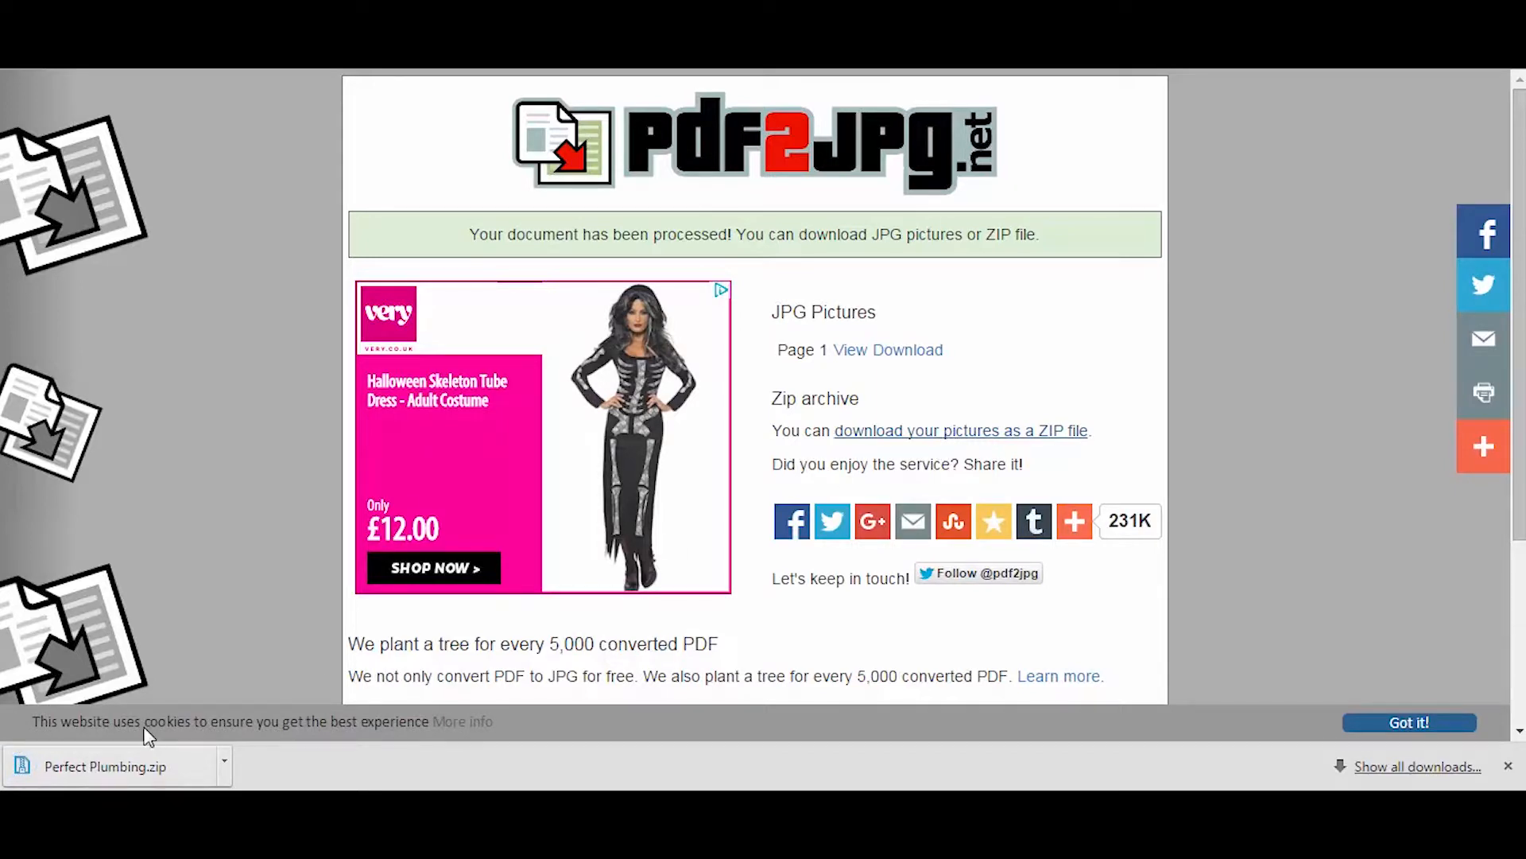
left_click(128, 768)
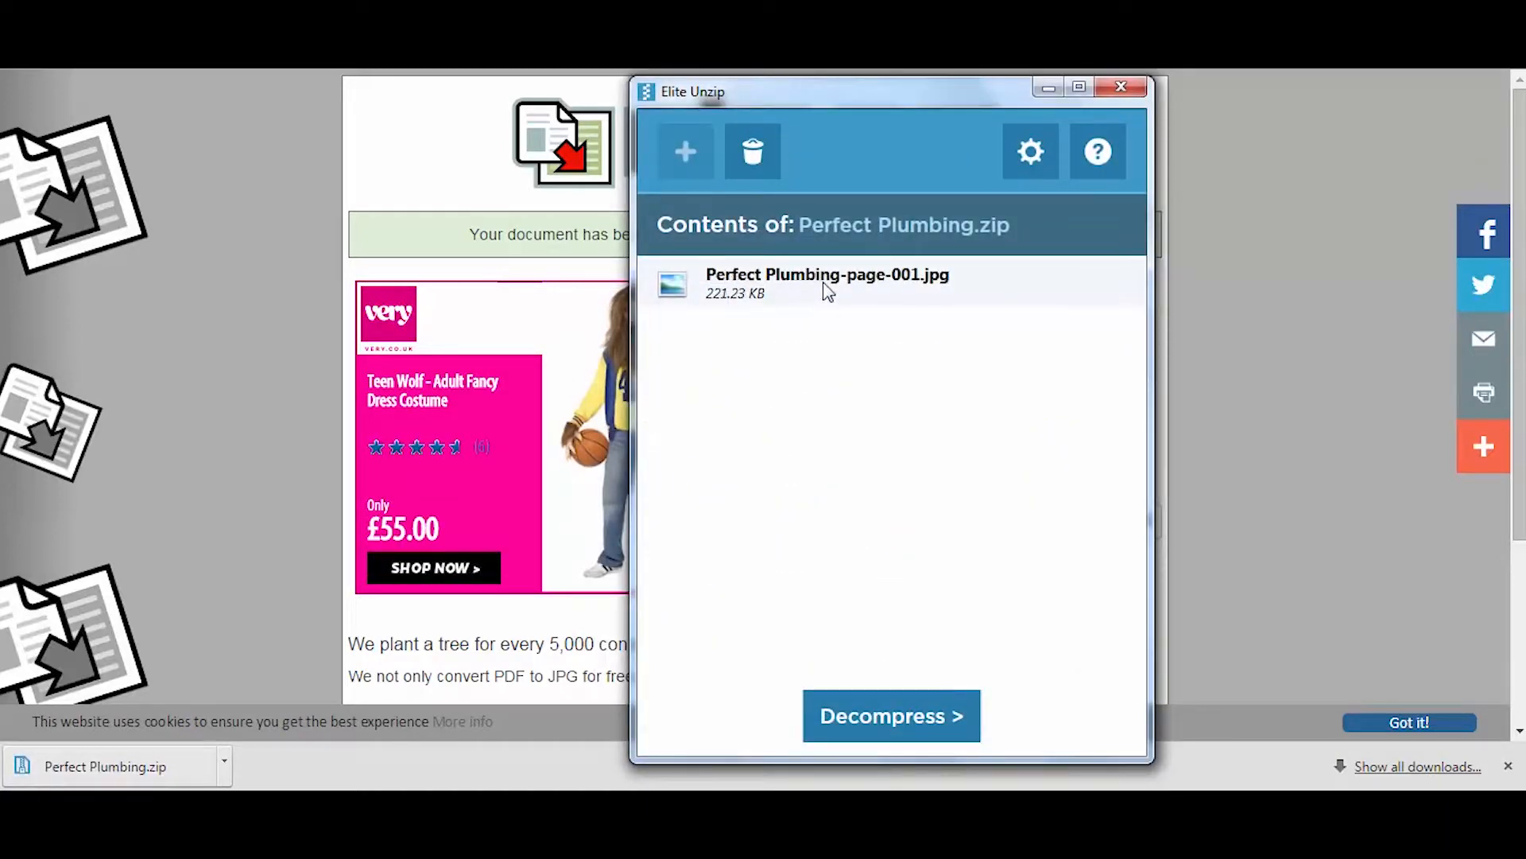
left_click(886, 717)
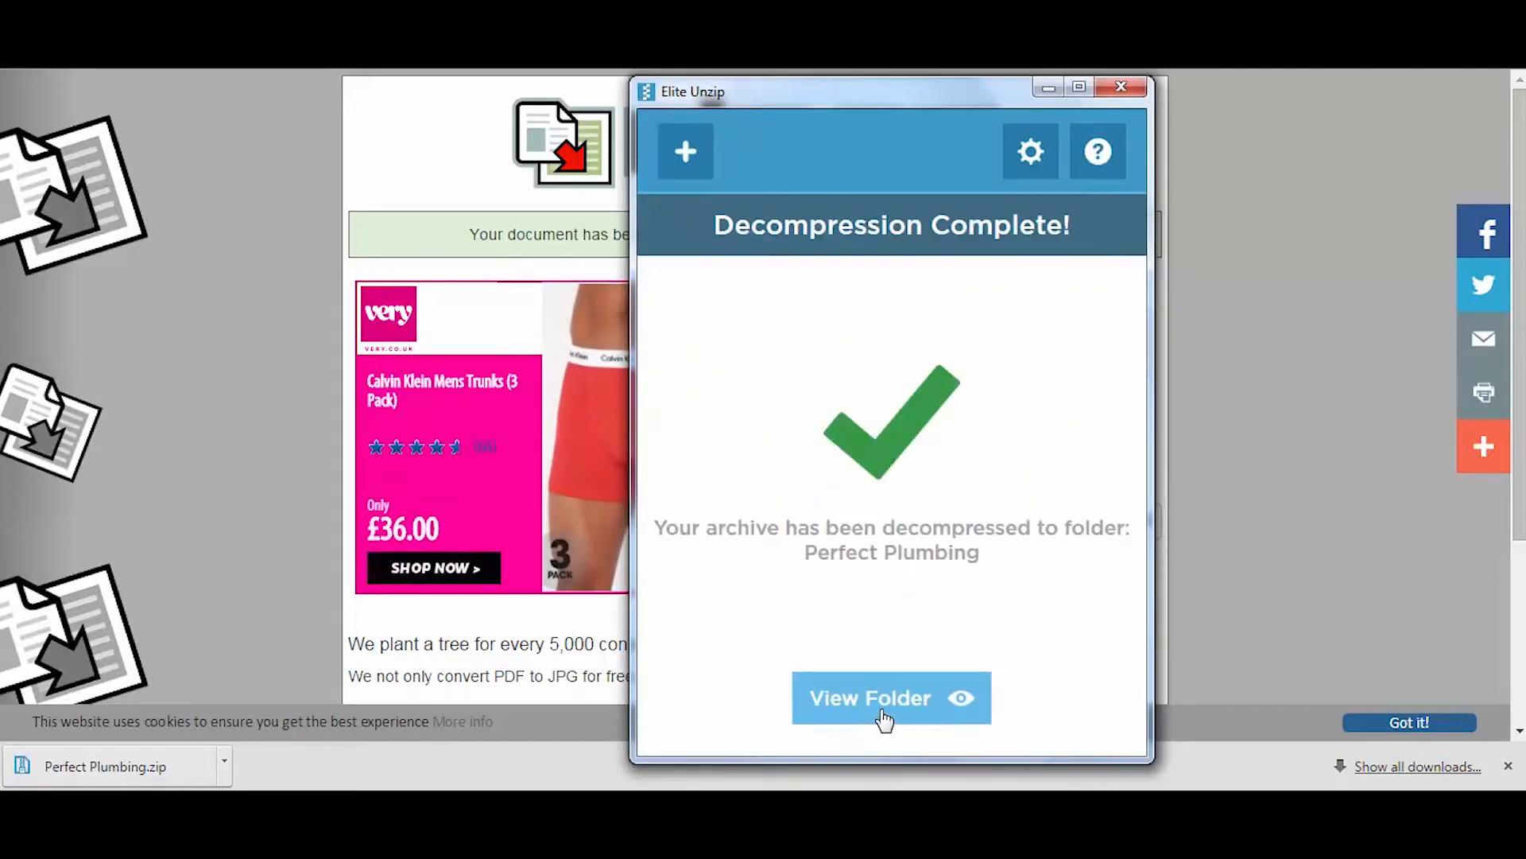
left_click(877, 710)
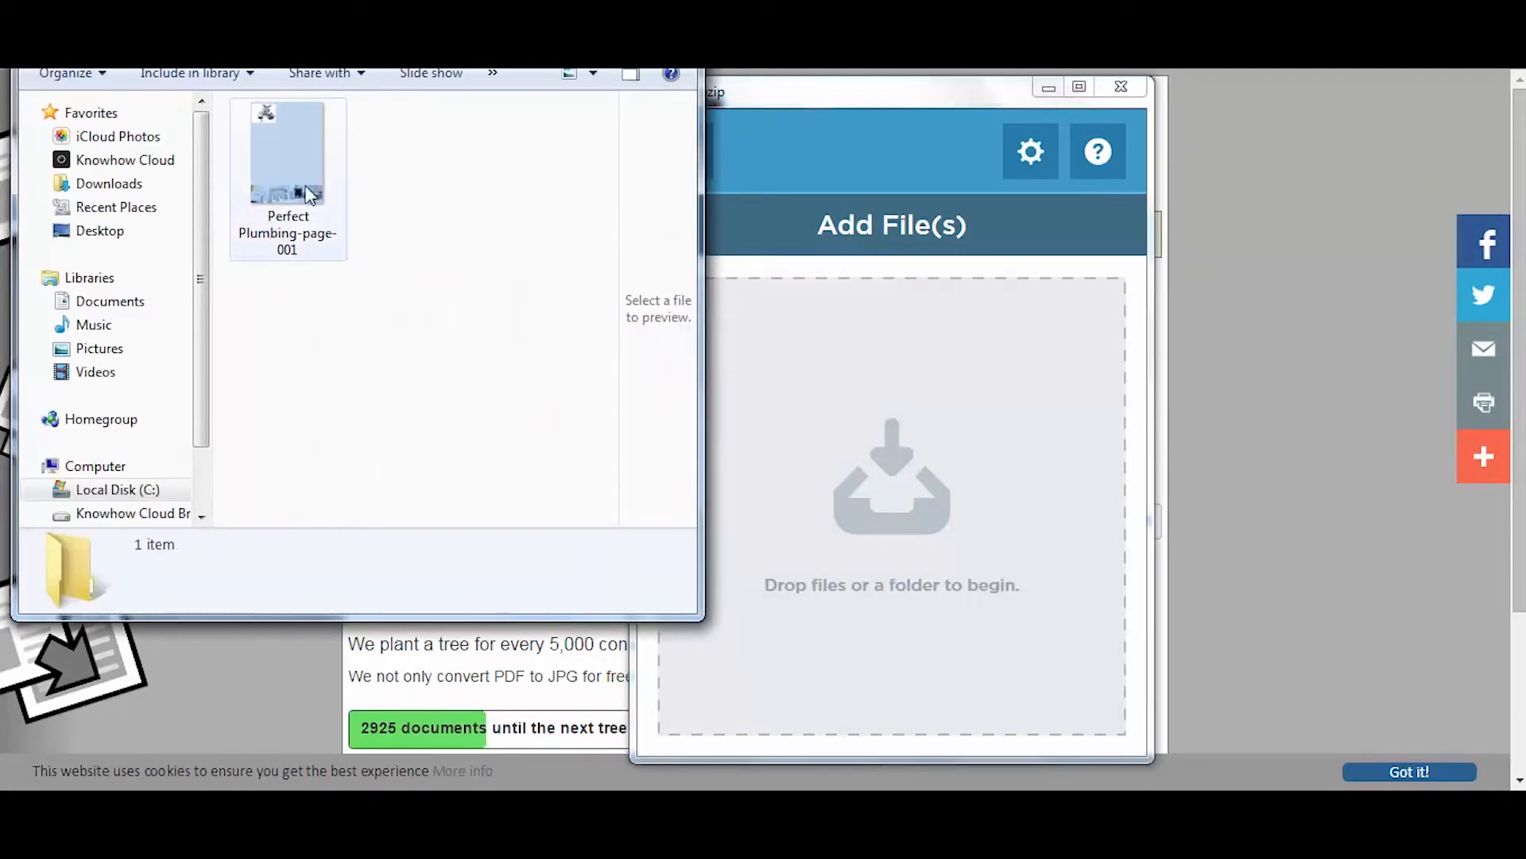
Clear the browser and Elite Unzip windows out of the way and move the extracted Perfect Plumbing-page-001 image onto the desktop
left_click(1500, 11)
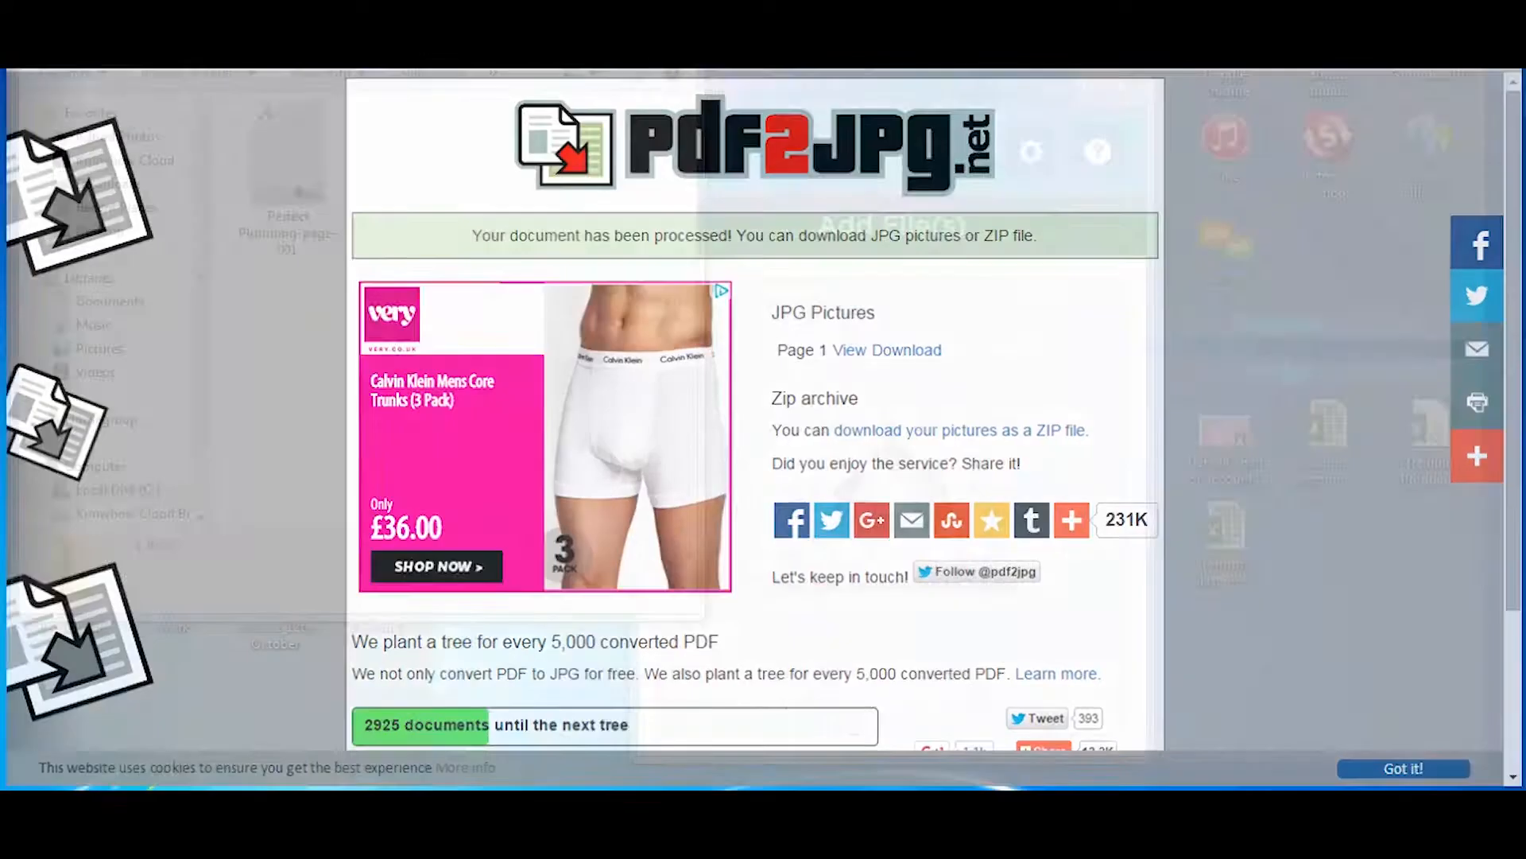
left_click(1139, 93)
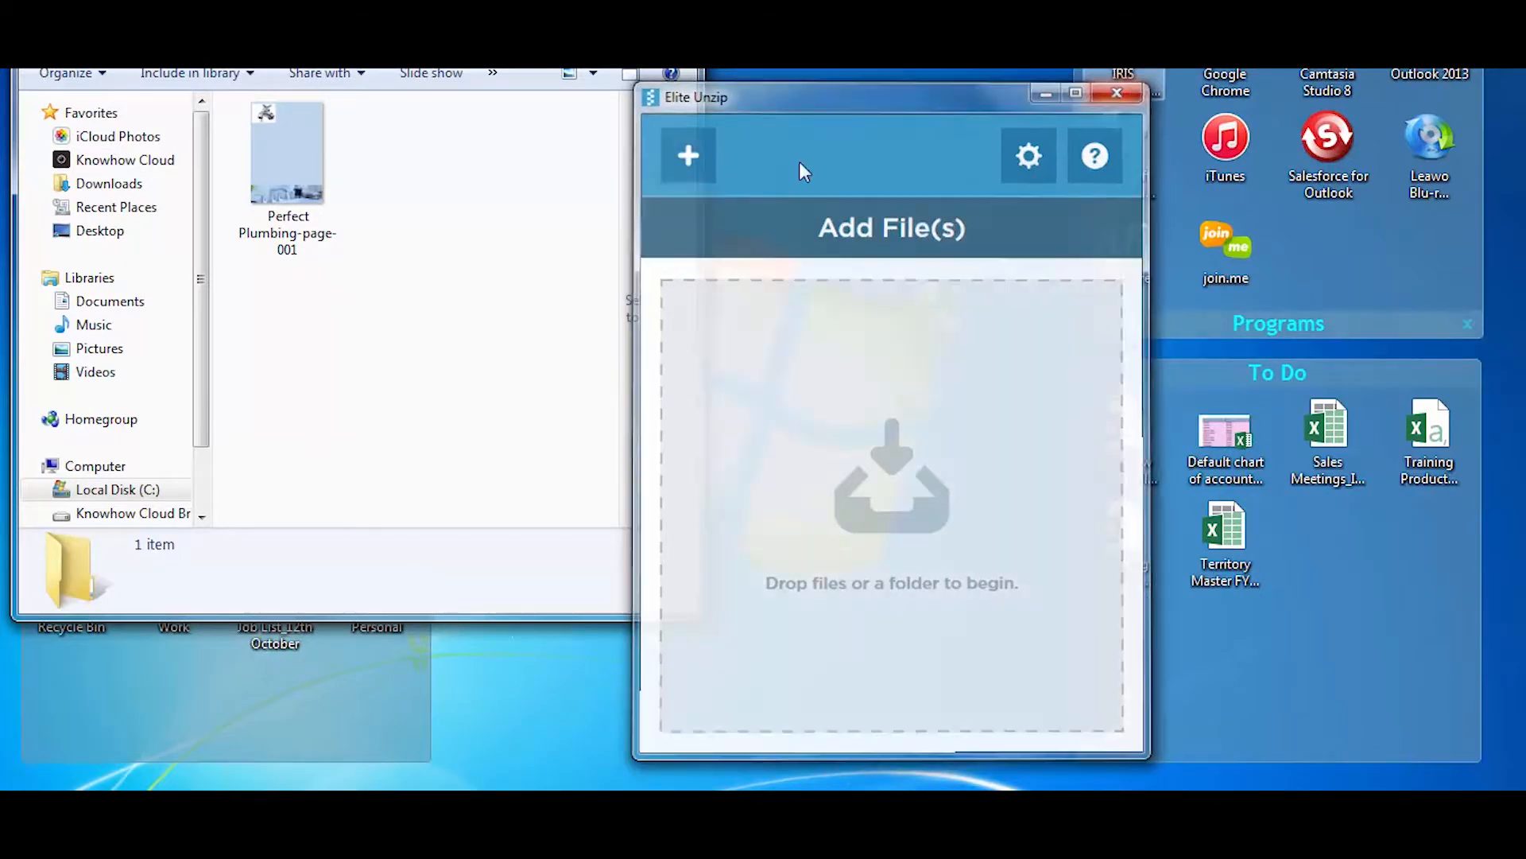
left_click_drag(326, 189, 776, 366)
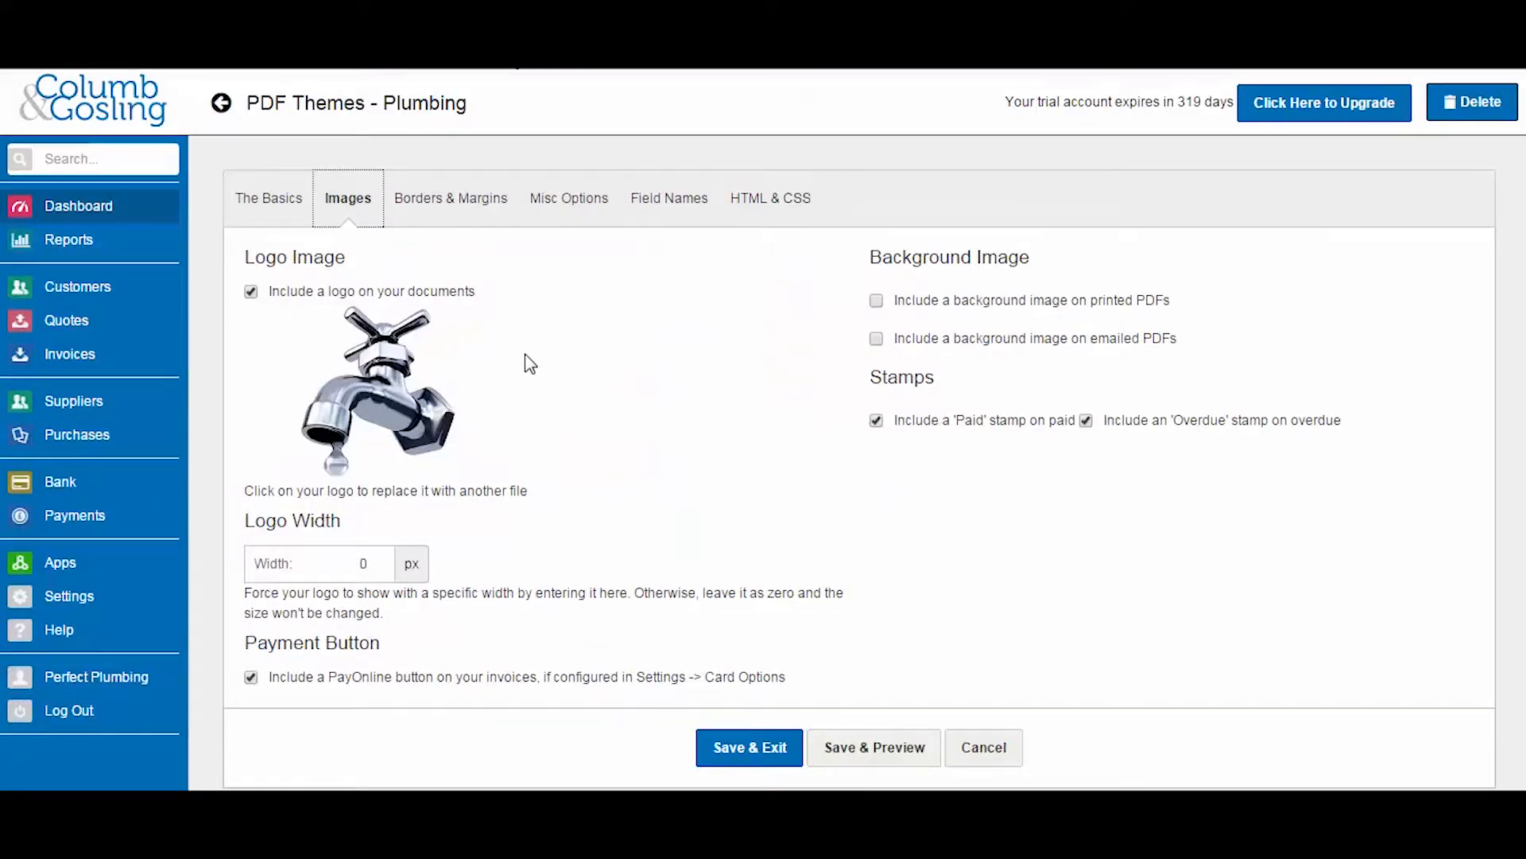
In KashFlow's Plumbing PDF theme, include a background image on printed and emailed PDFs and repeat it on additional pages
left_click(876, 300)
left_click(876, 338)
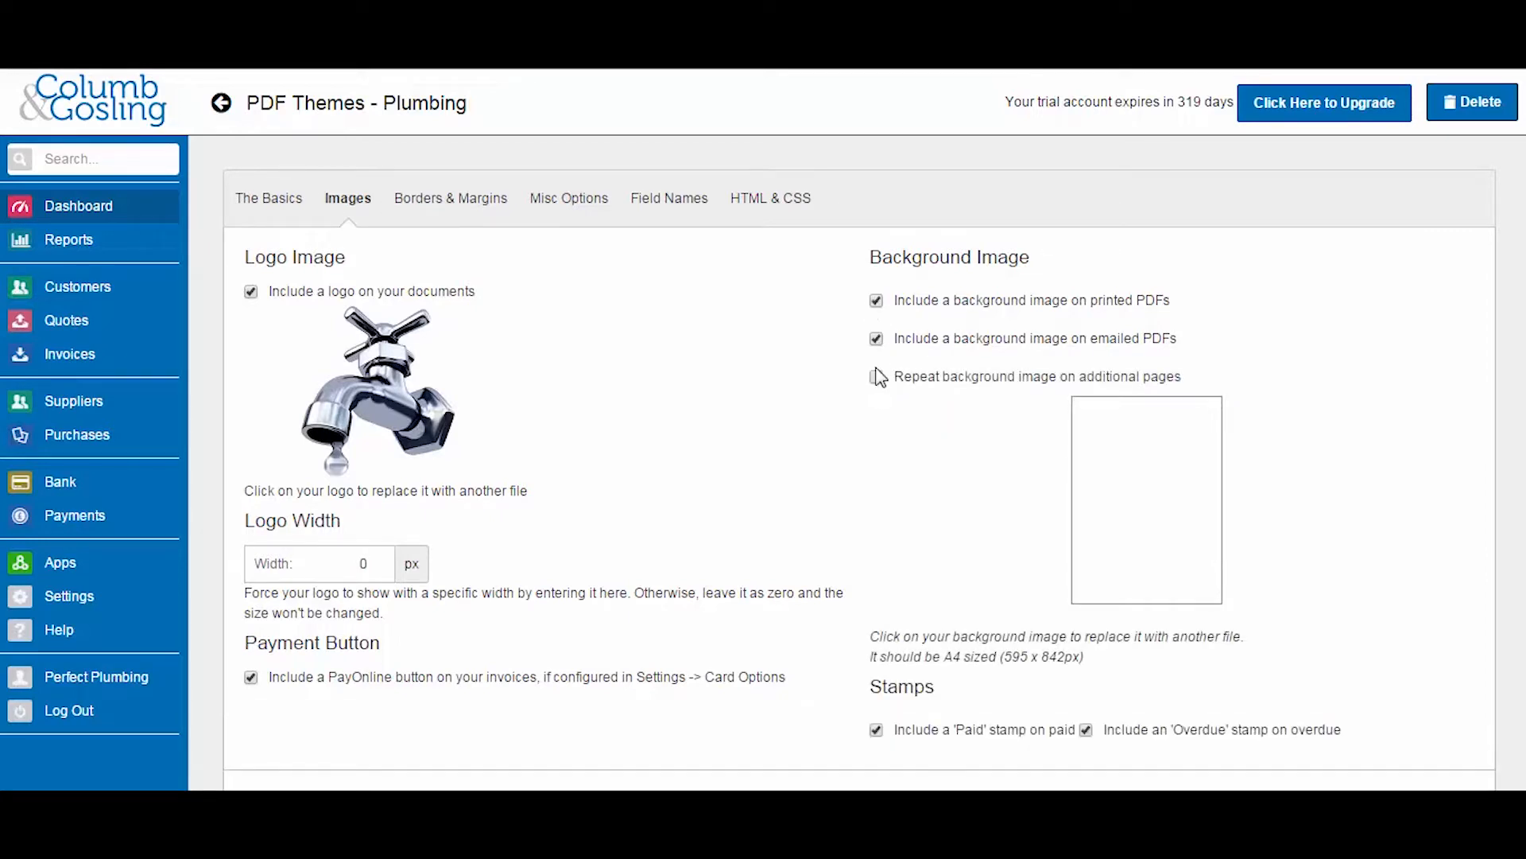
left_click(876, 376)
Replace the theme's background image by uploading Perfect Plumbing-page-001 from the desktop
left_click(1115, 447)
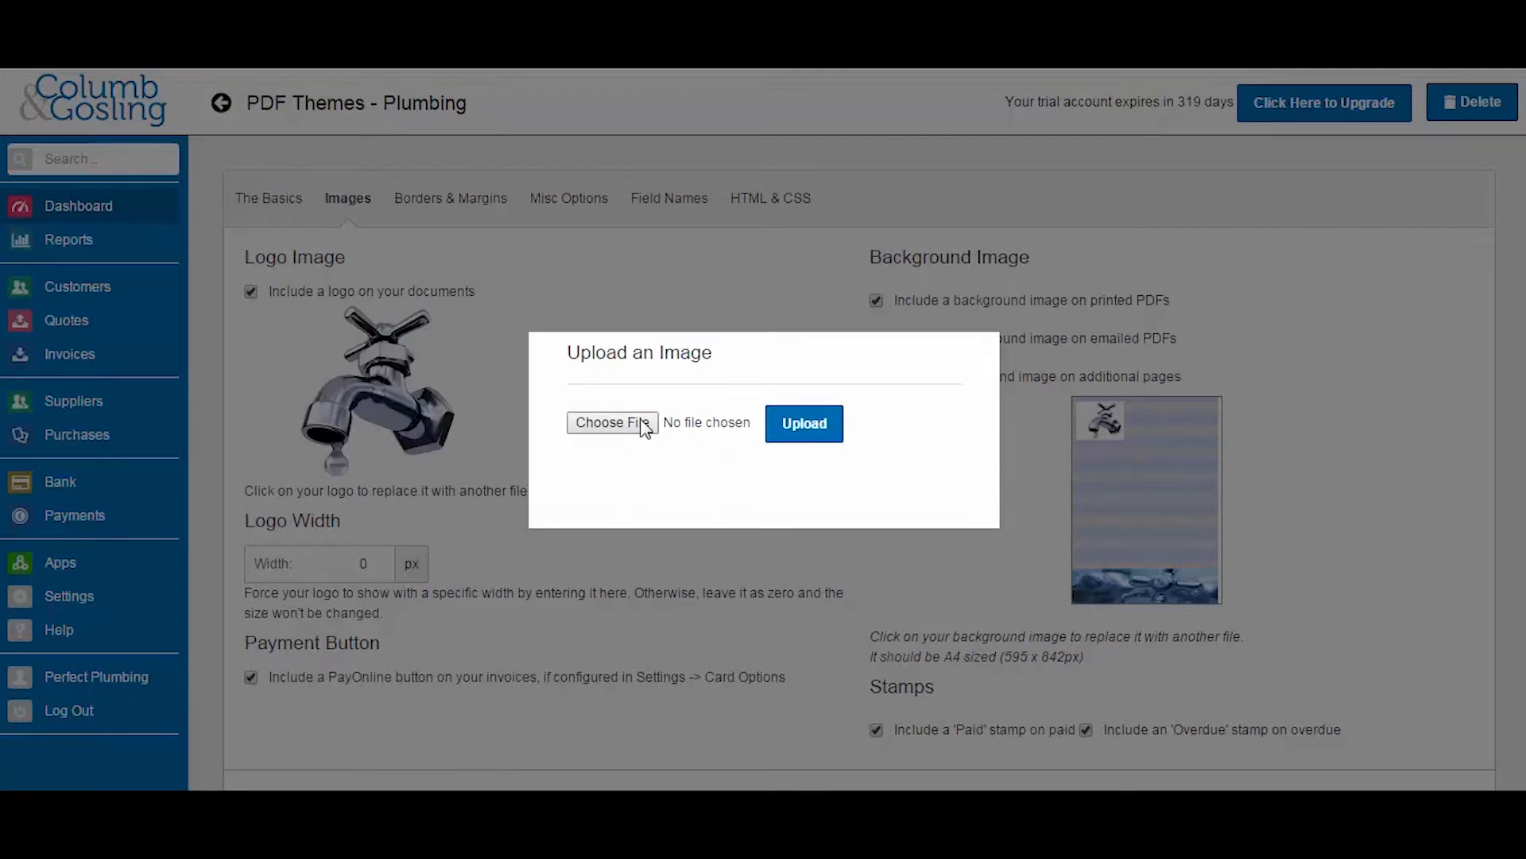
left_click(612, 422)
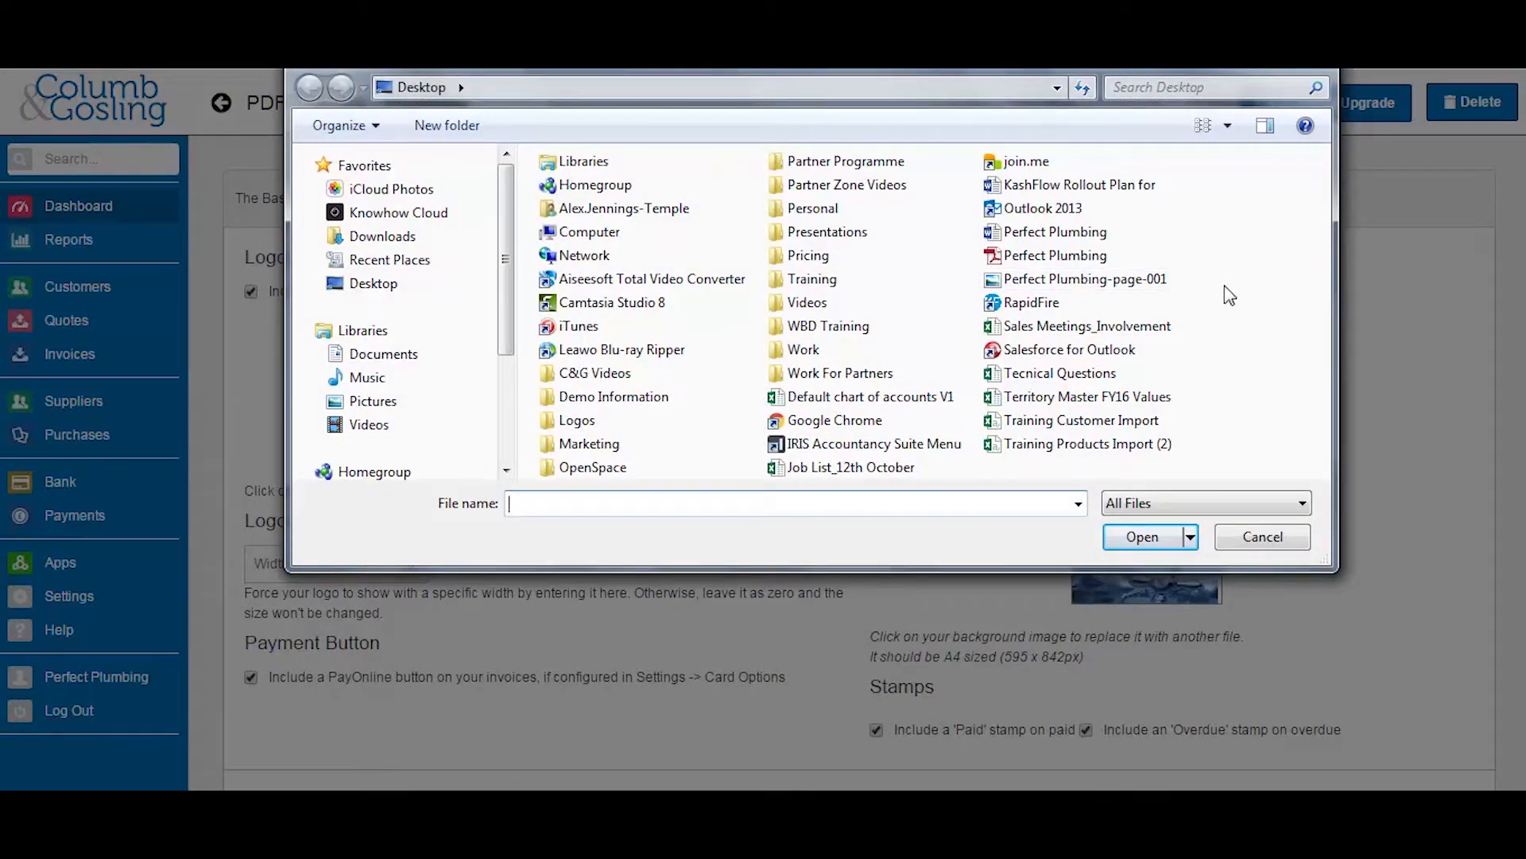
double_click(1028, 285)
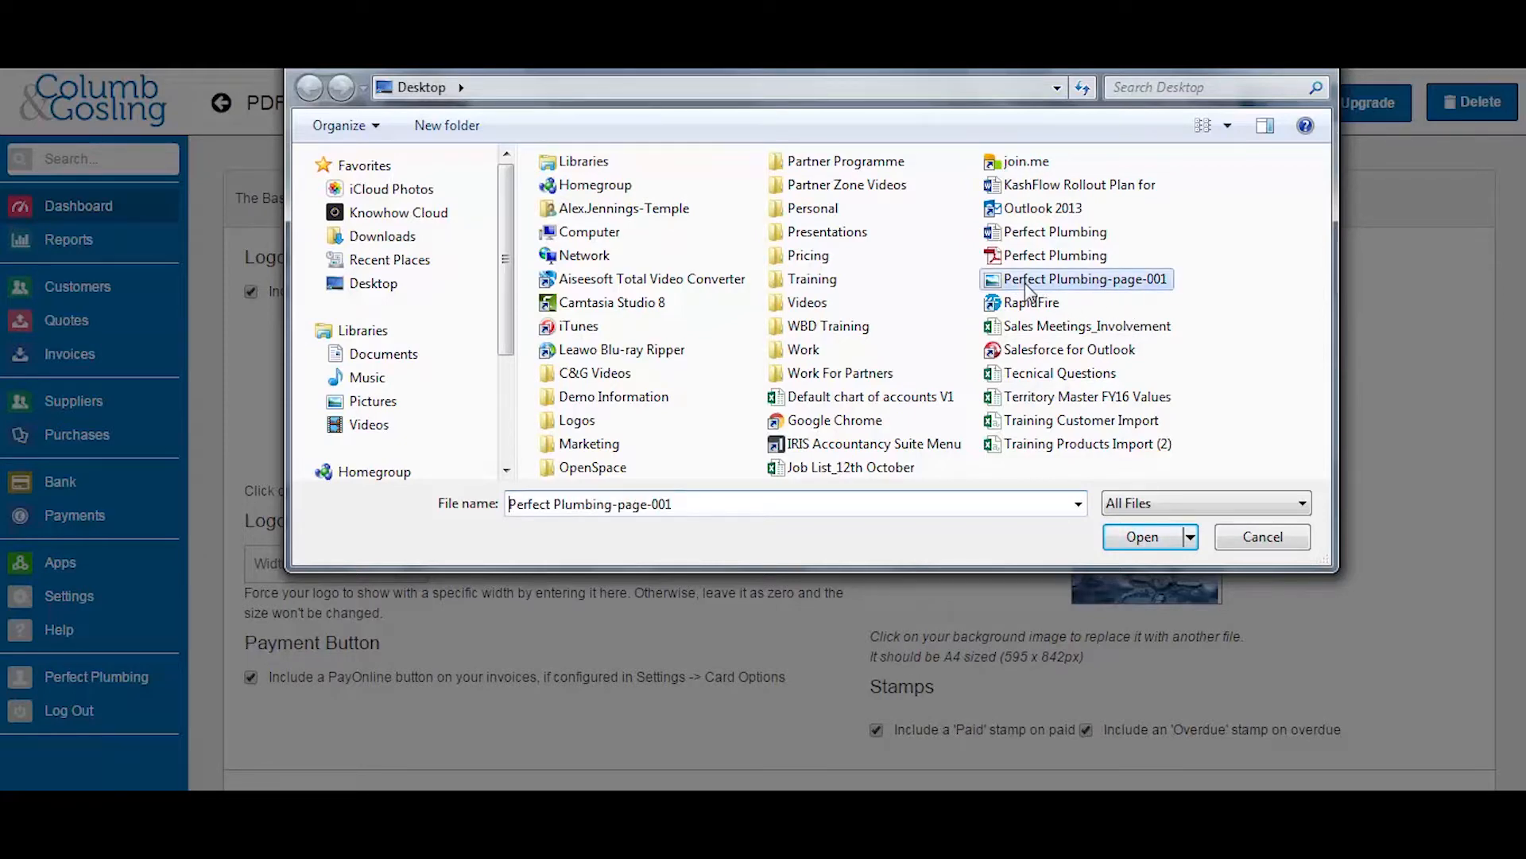
left_click(835, 422)
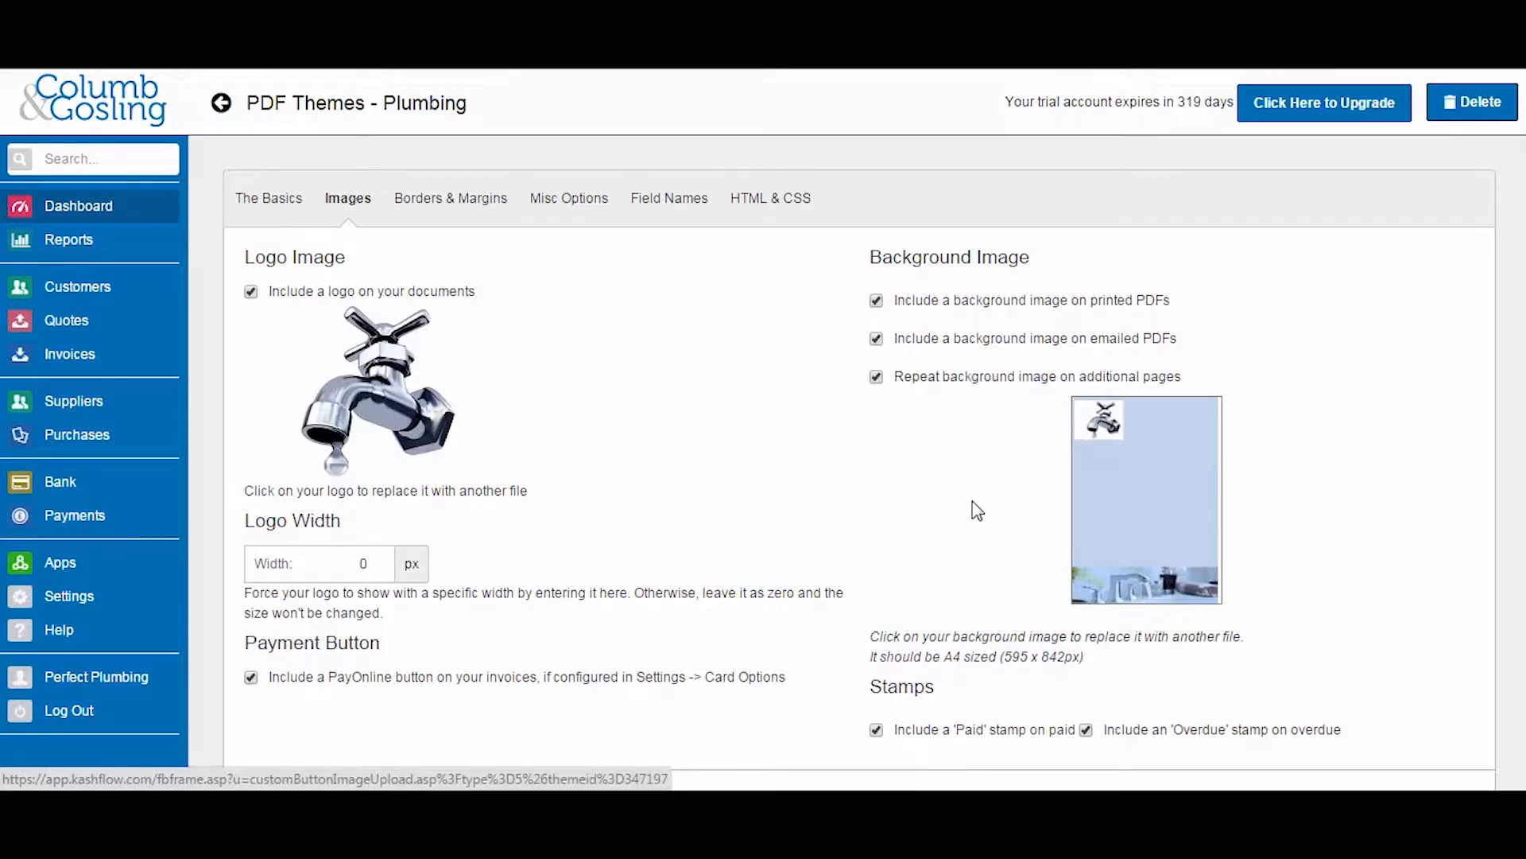
Exclude the logo from the theme's documents, save the theme and open a preview invoice
left_click(251, 293)
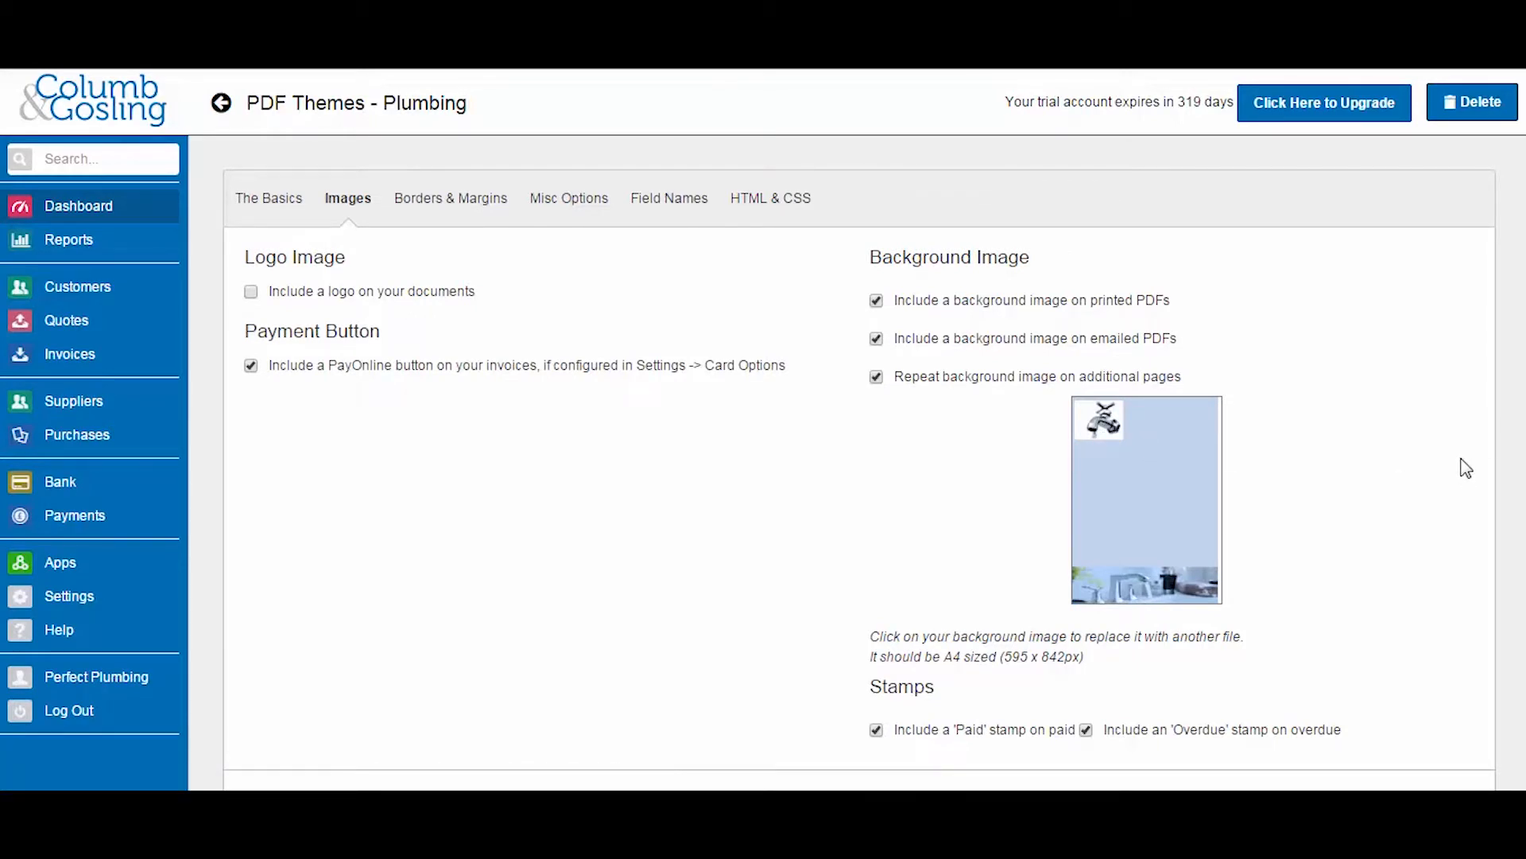
scroll(1441, 469, "down", 1)
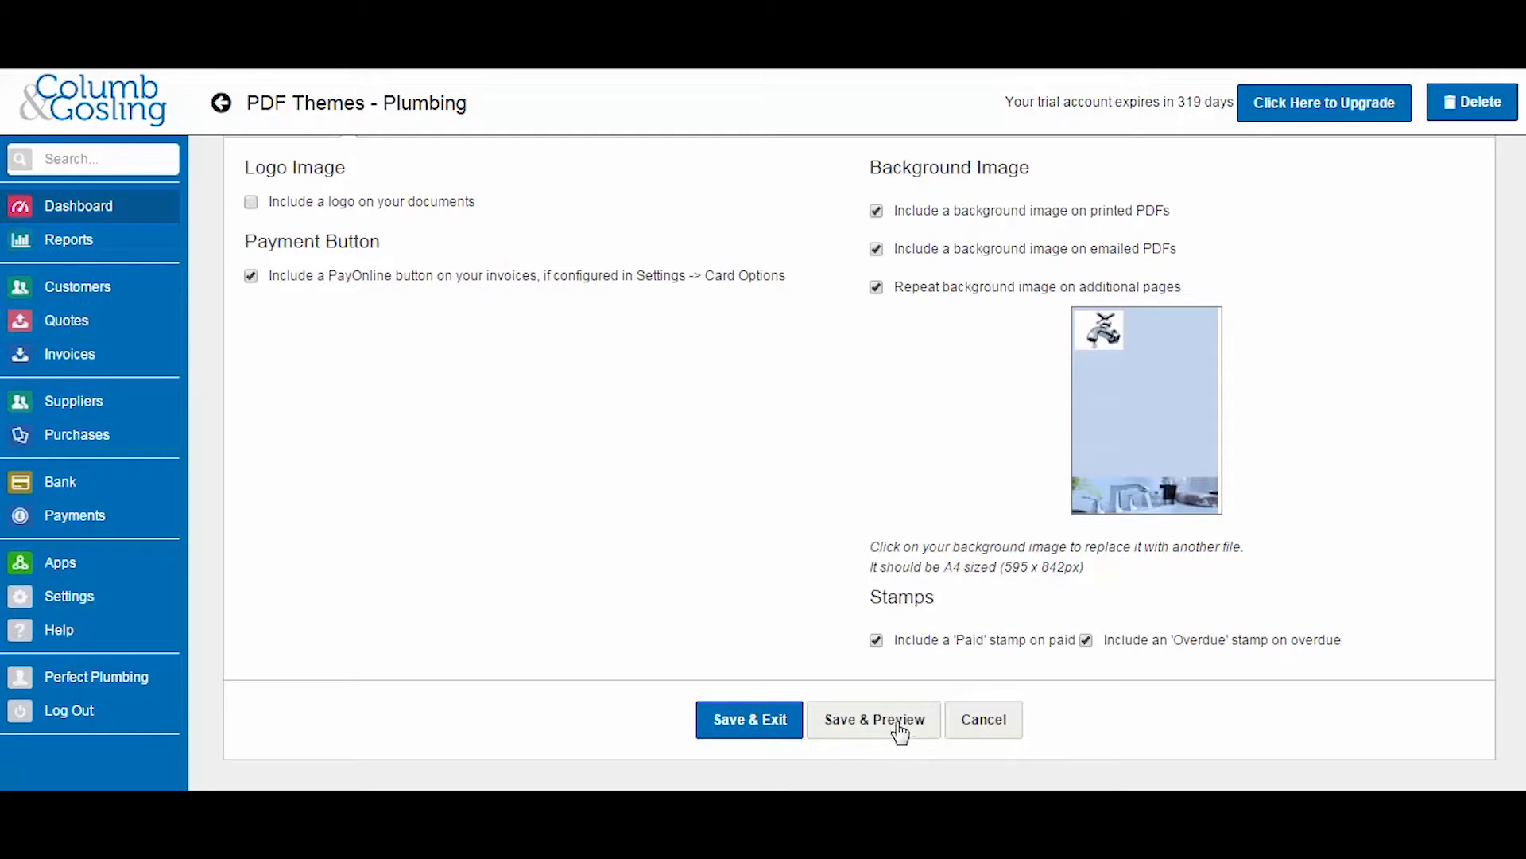
left_click(896, 724)
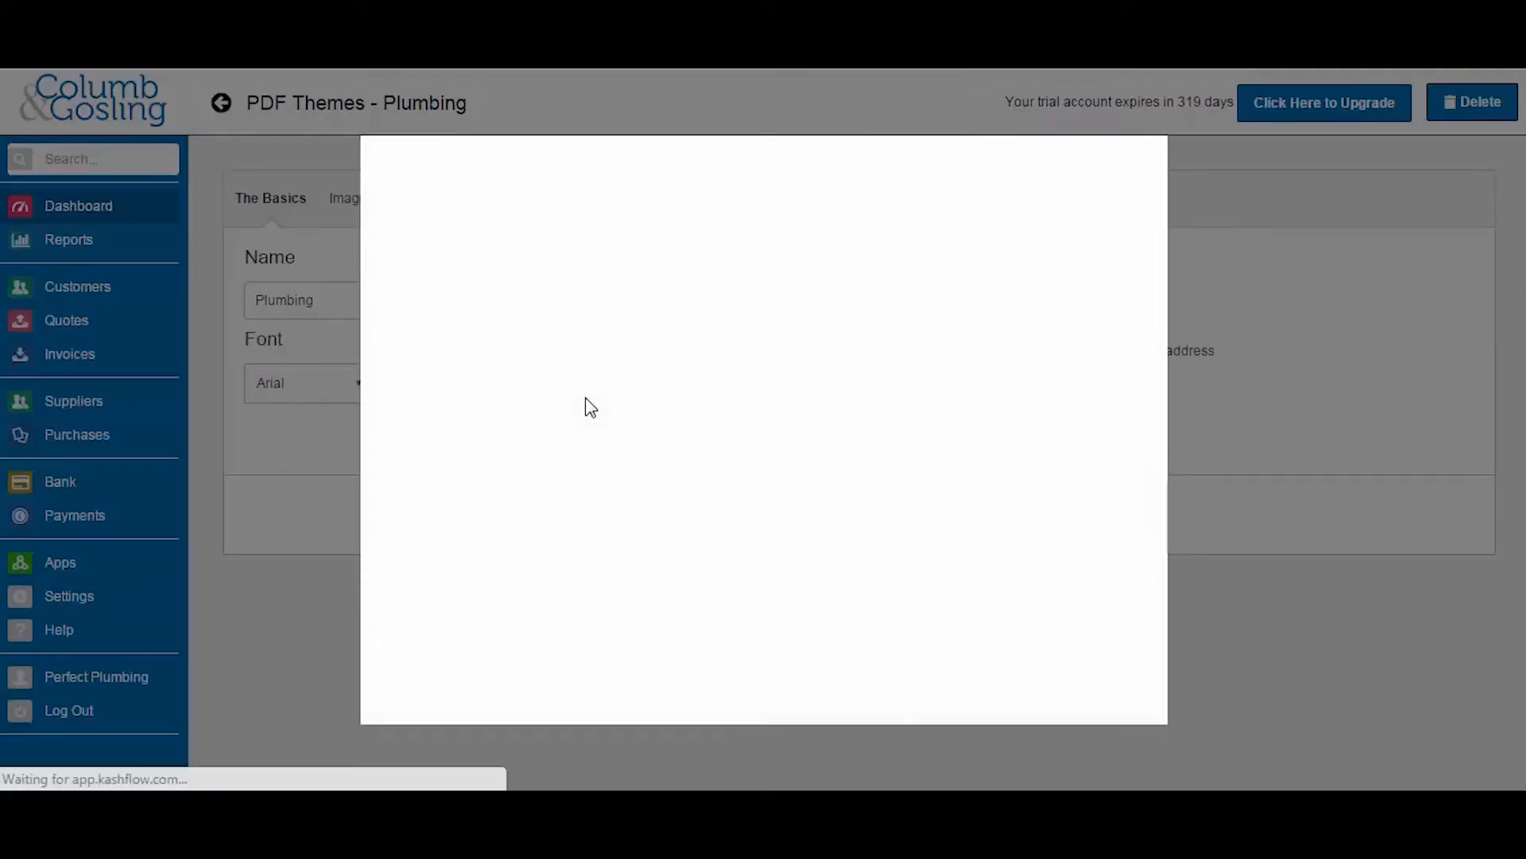
left_click(446, 304)
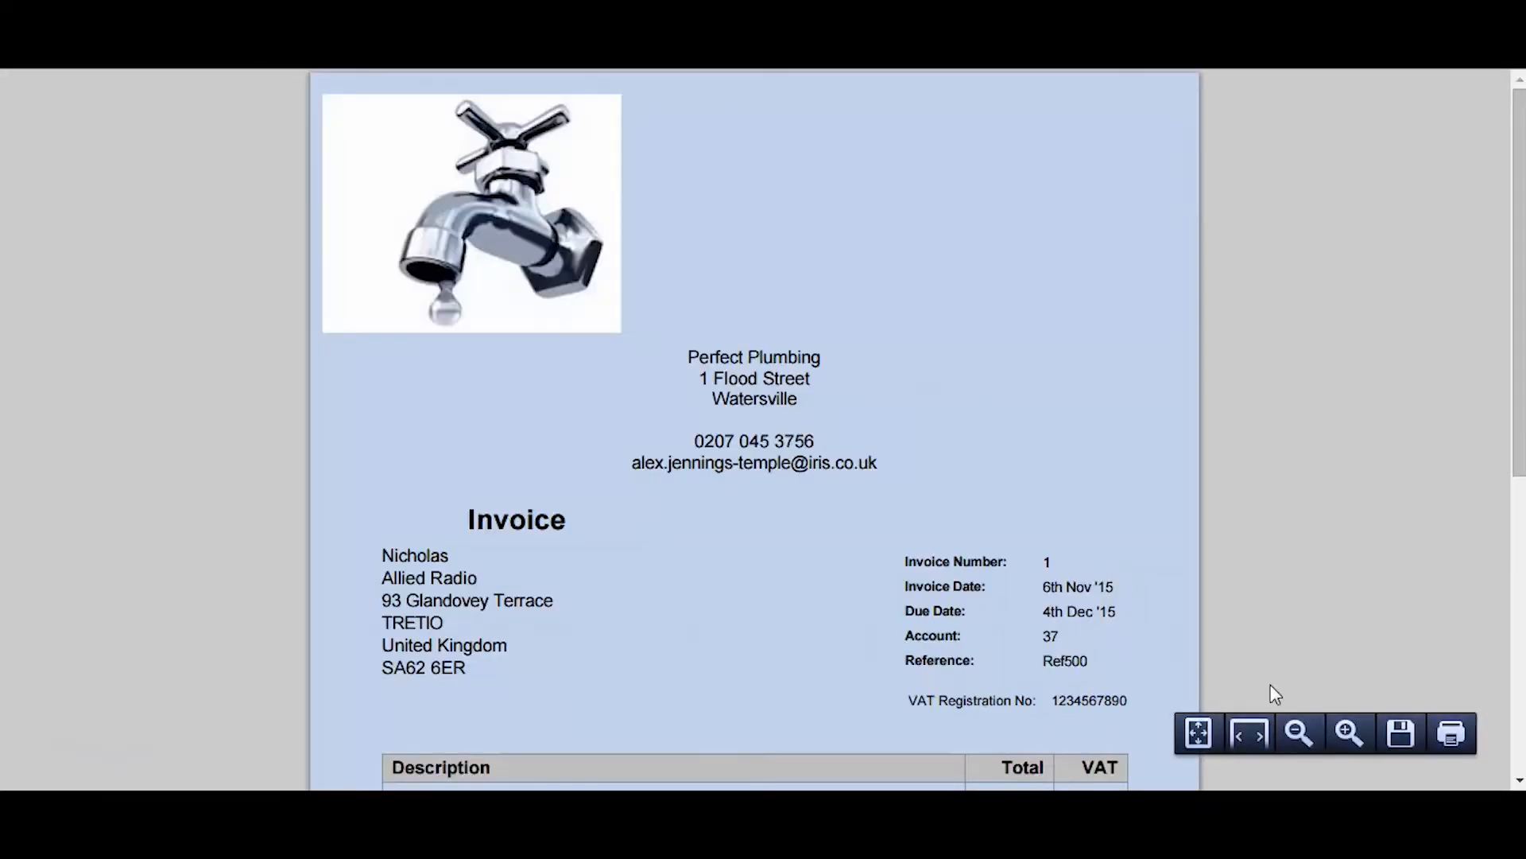
Examine the preview invoice at a reduced zoom, from the tap image and address block down to the banner footer
left_click(1298, 732)
left_click(1298, 732)
left_click_drag(1523, 175, 1523, 379)
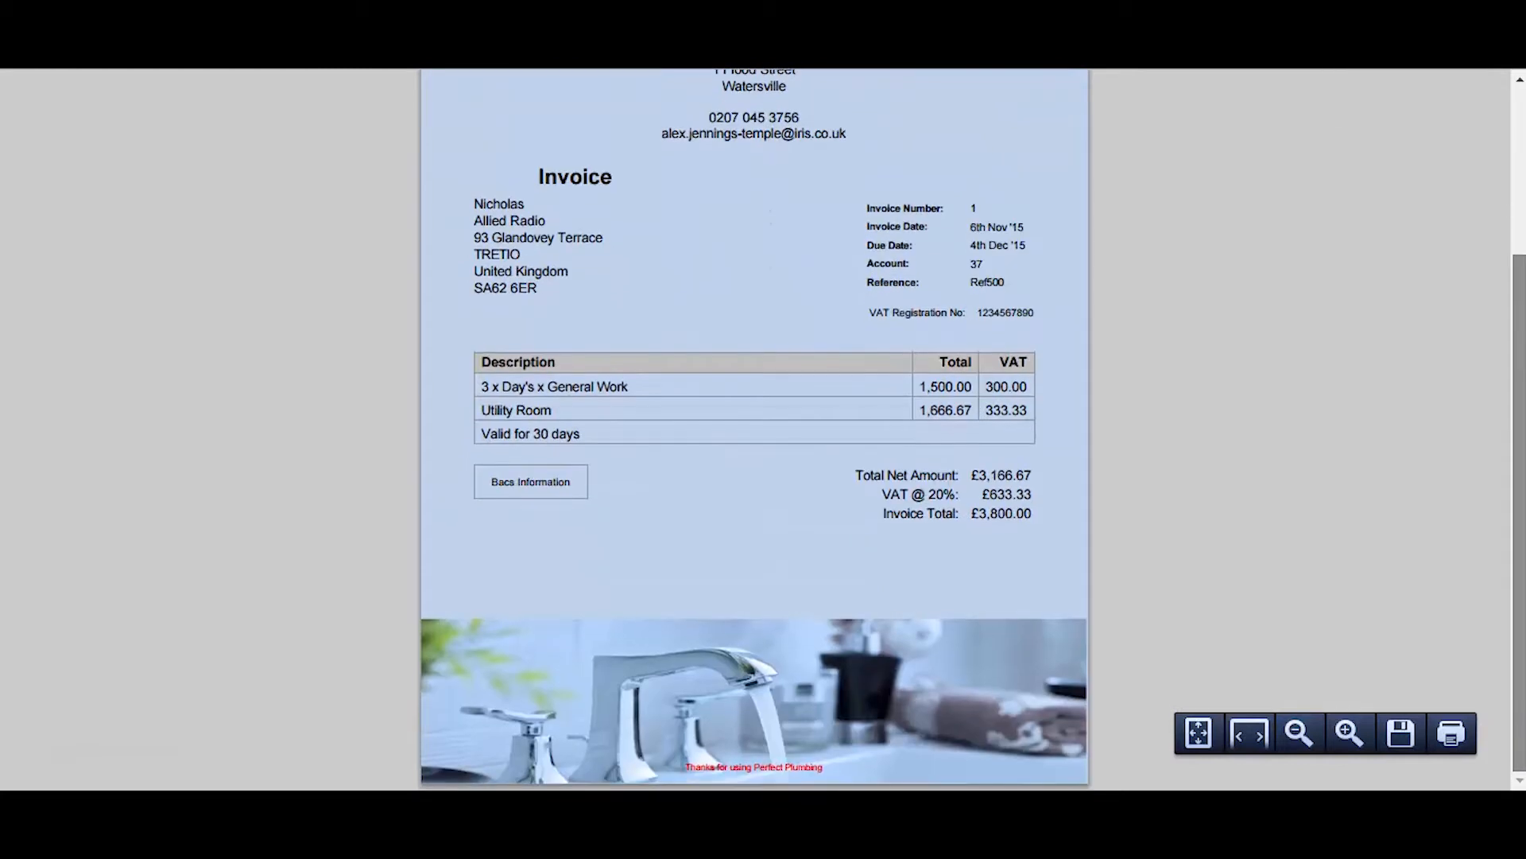
scroll(1510, 286, "up", 3)
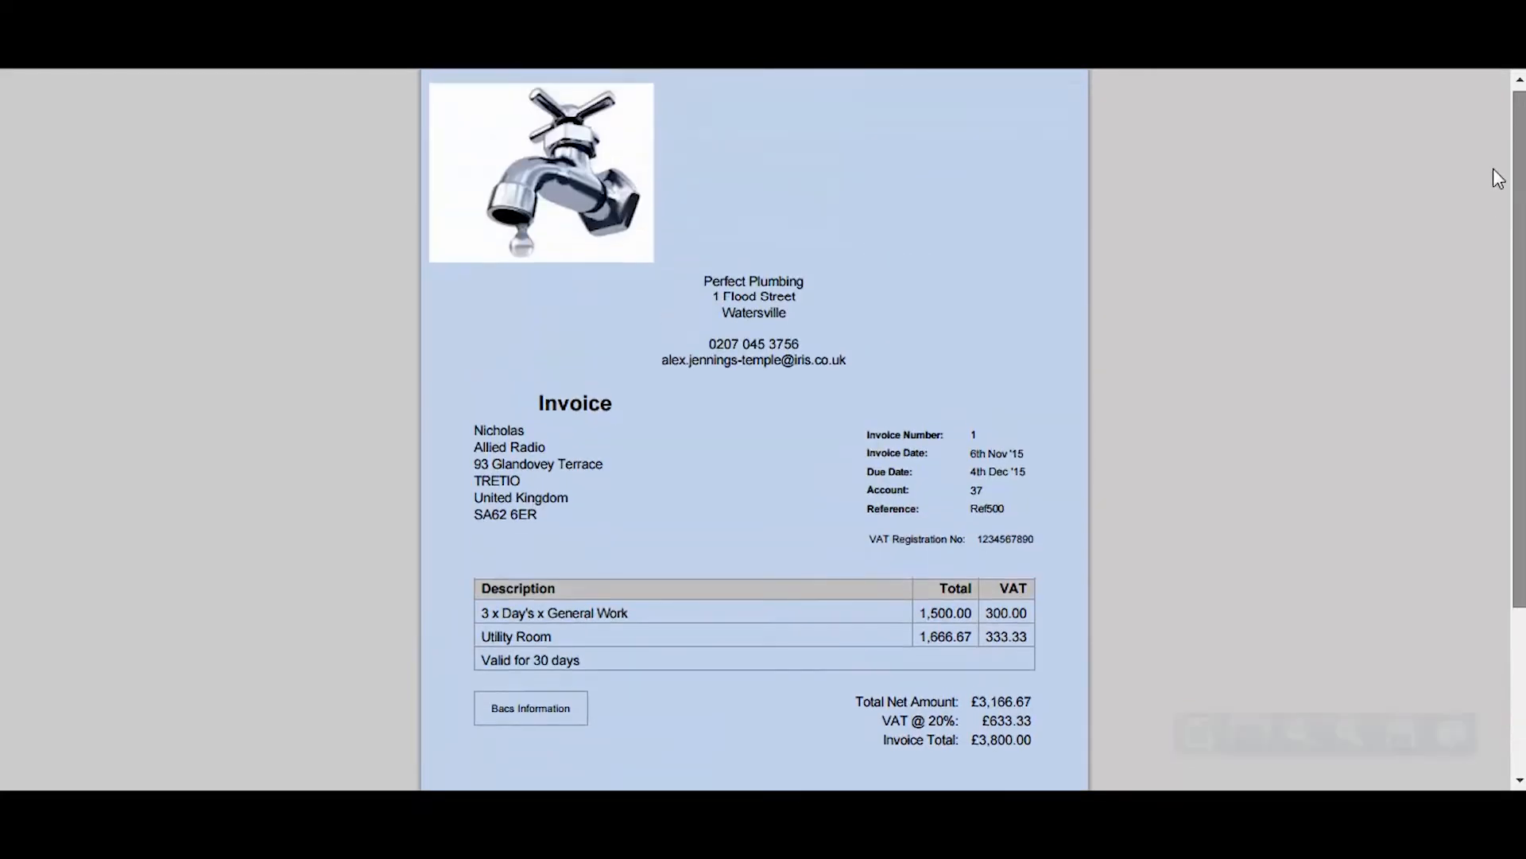
scroll(1509, 307, "down", 1)
scroll(1509, 308, "down", 1)
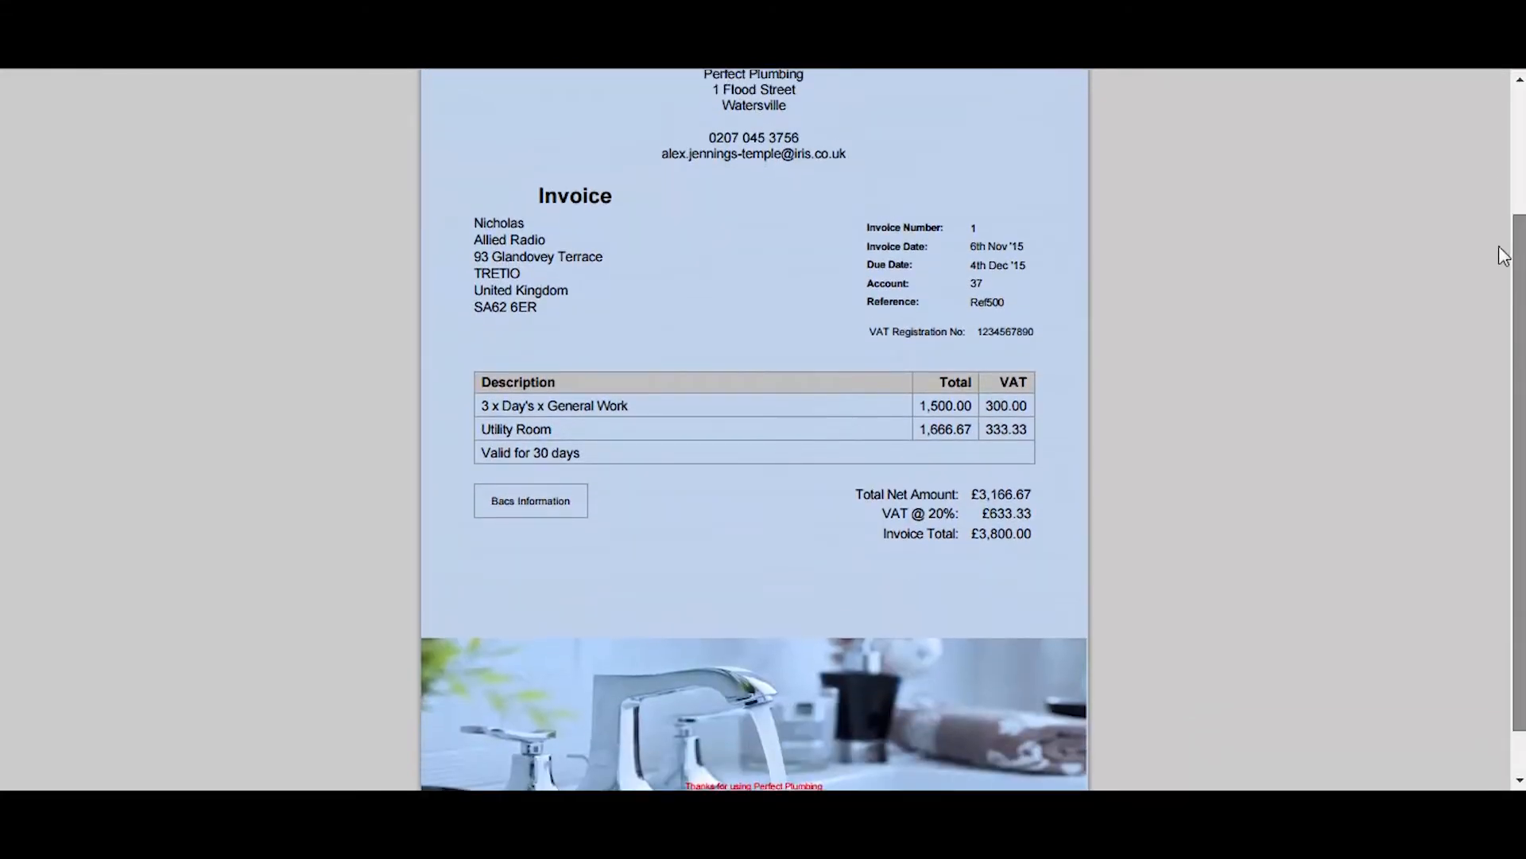
scroll(1475, 140, "up", 3)
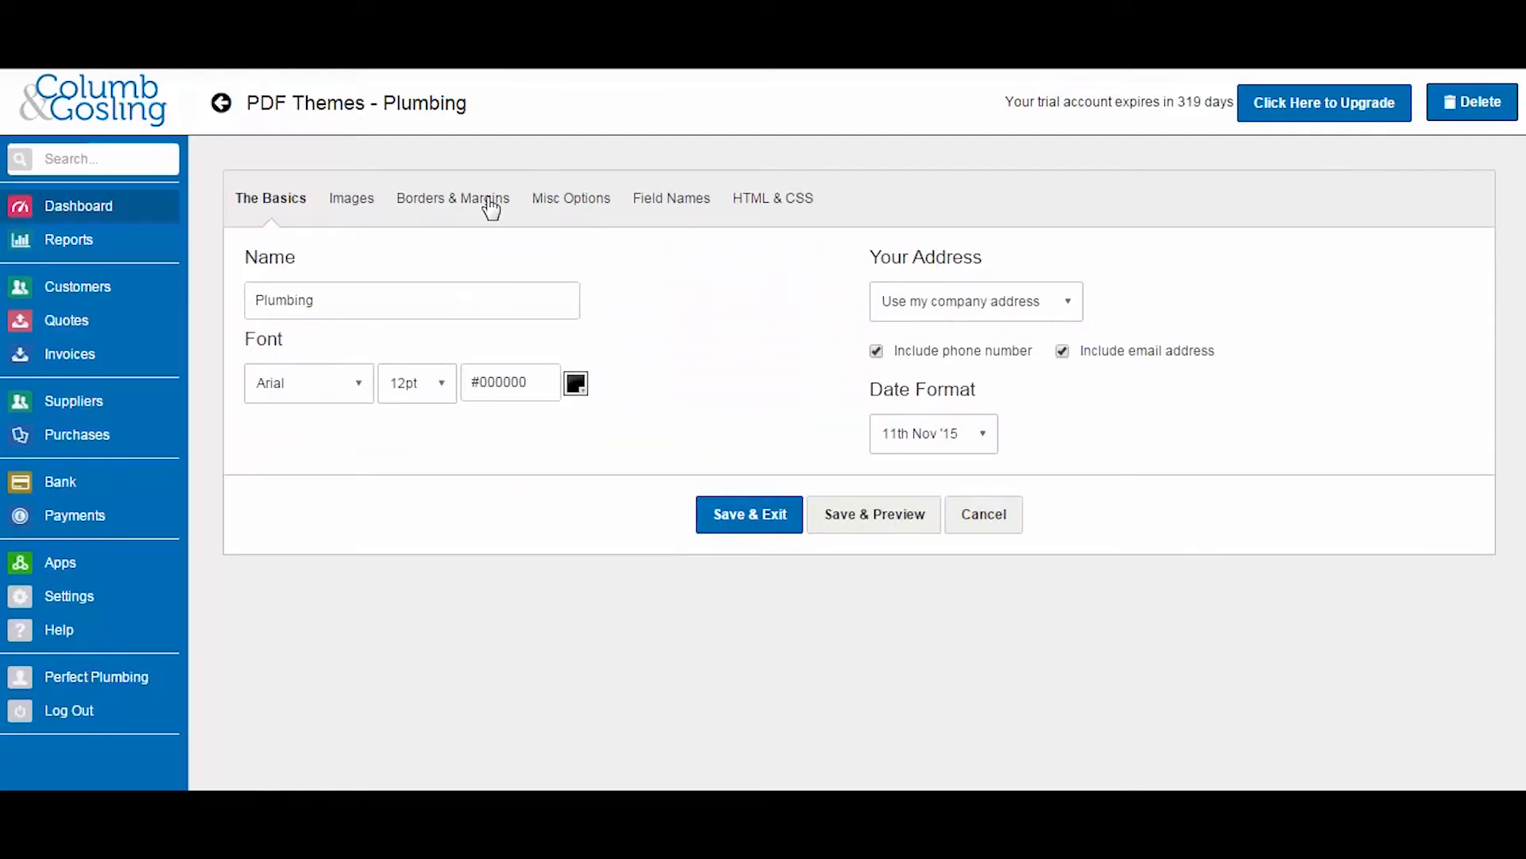
Review the Plumbing theme's image and margin settings, and include a border on the customer address
left_click(370, 205)
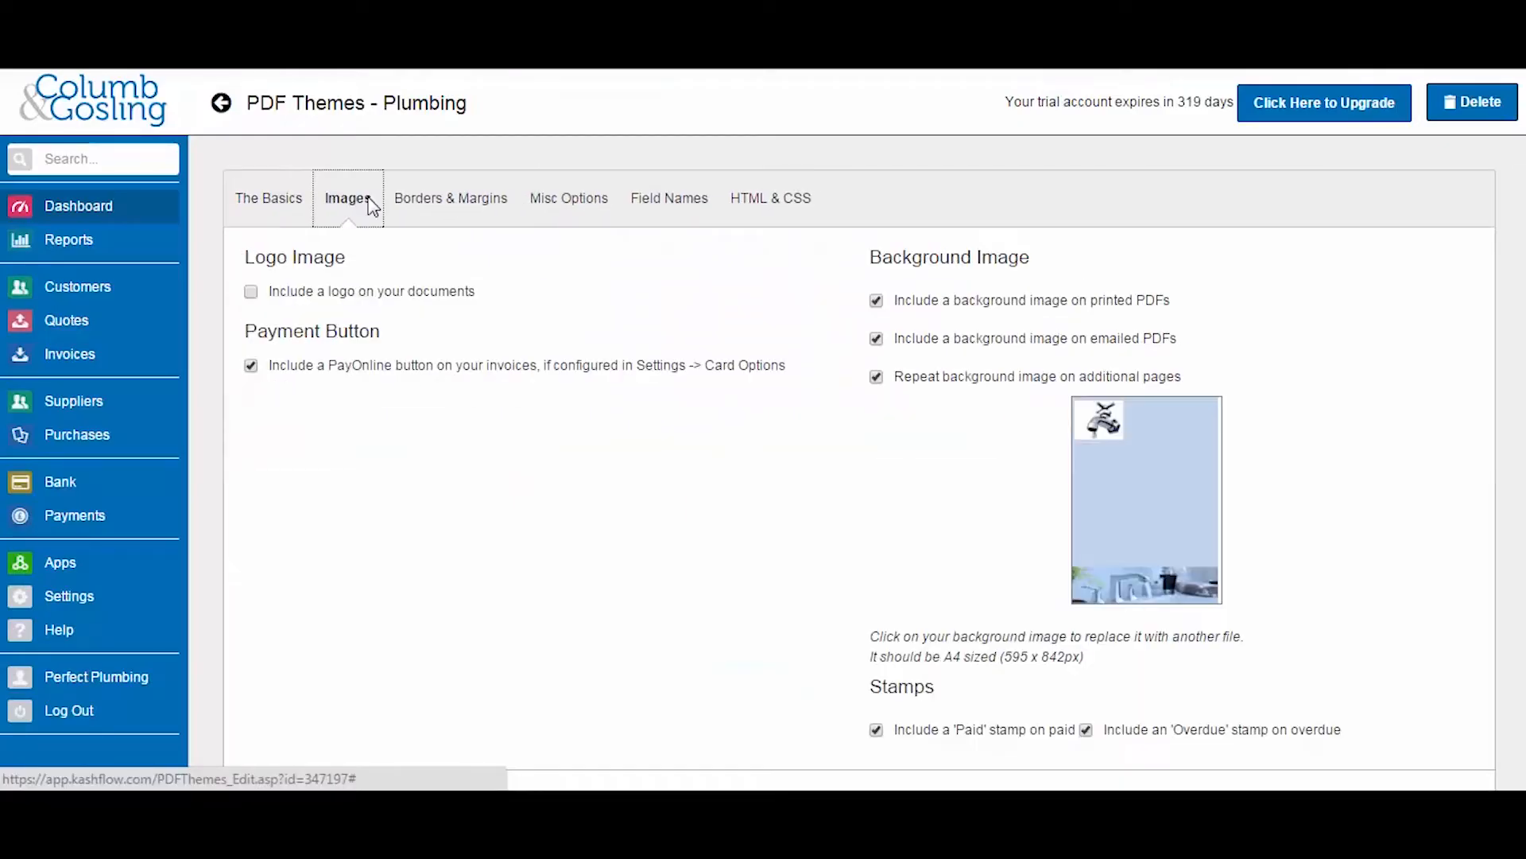
left_click(436, 210)
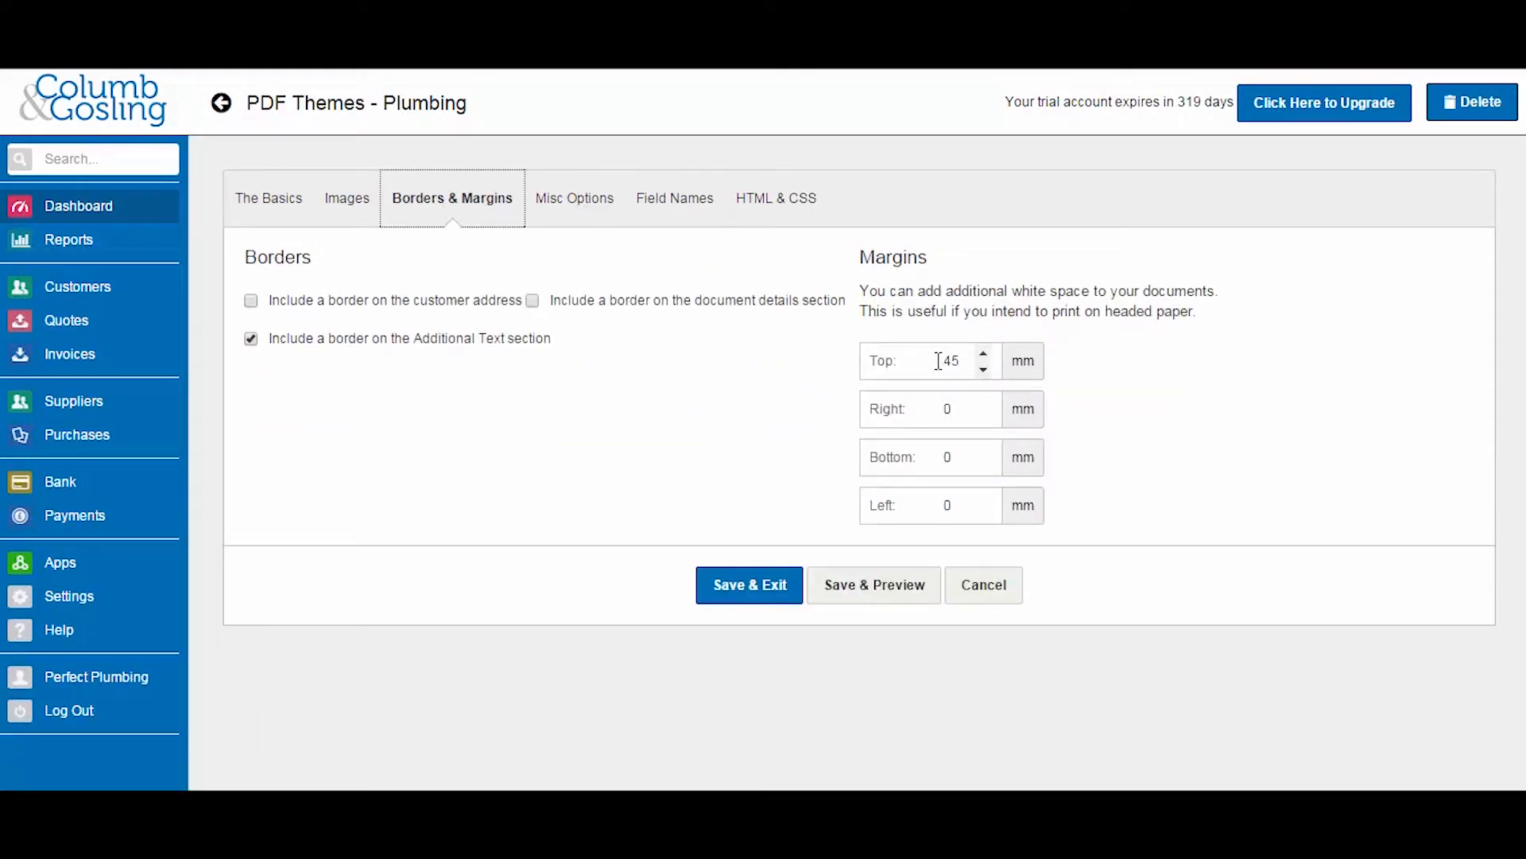
left_click_drag(938, 361, 965, 363)
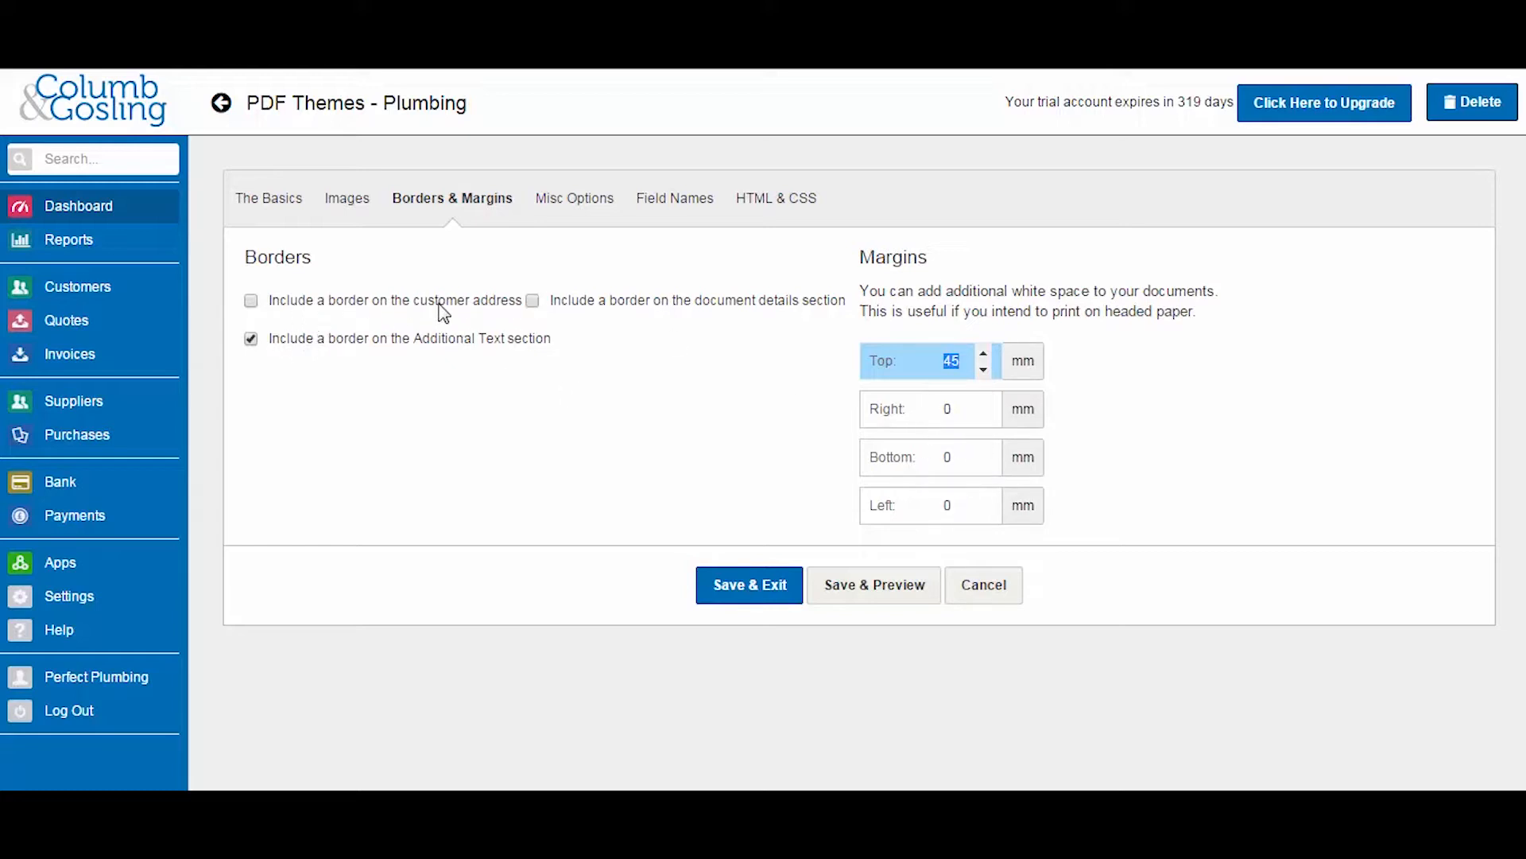
left_click(251, 300)
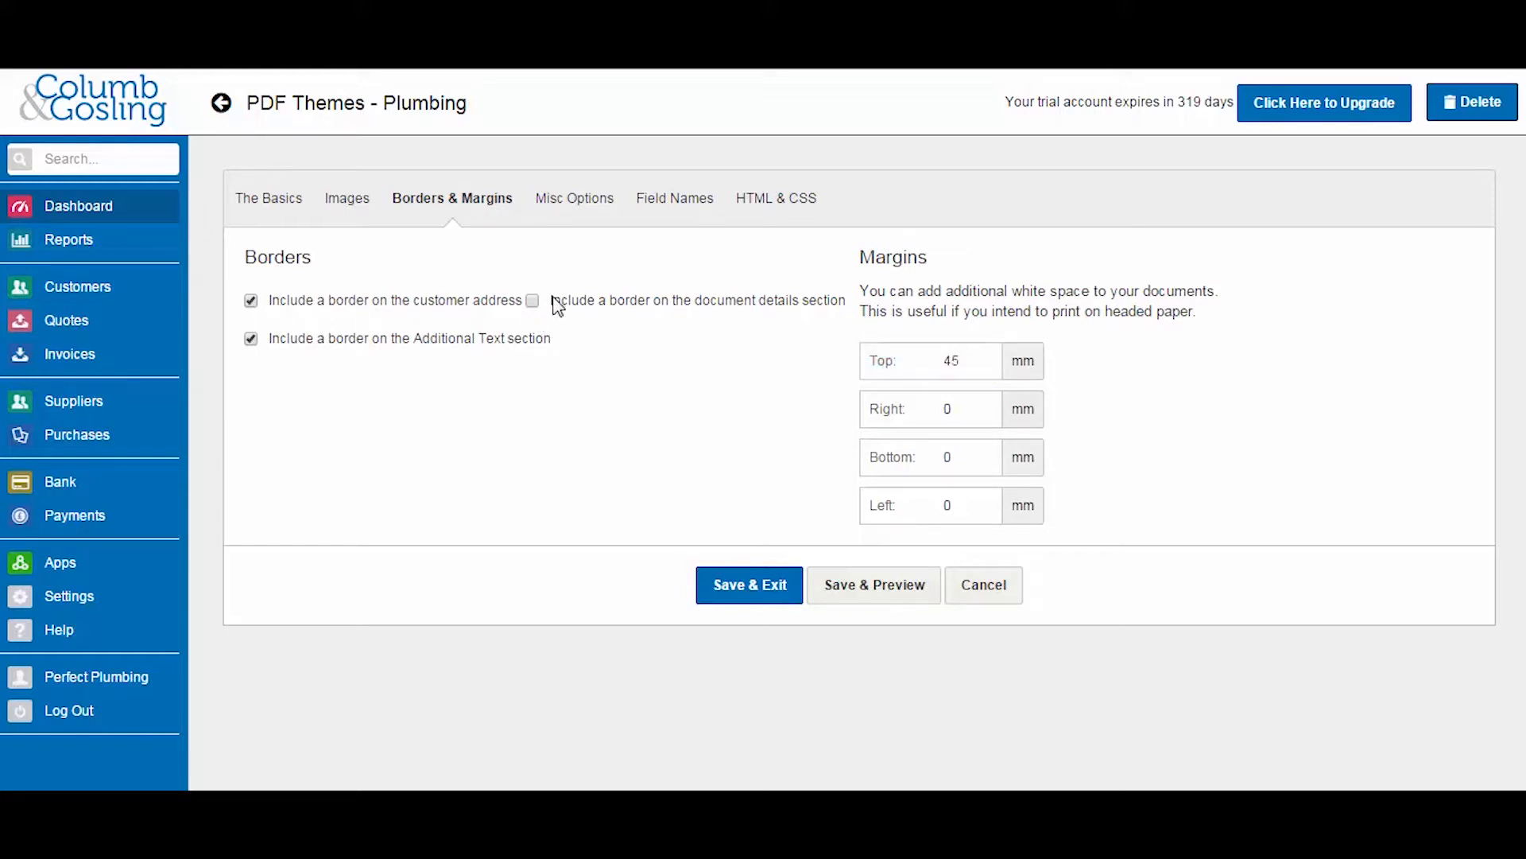
Examine the theme's tax layout, document footer and the additional text for invoices, quotes and packing slips
left_click(566, 202)
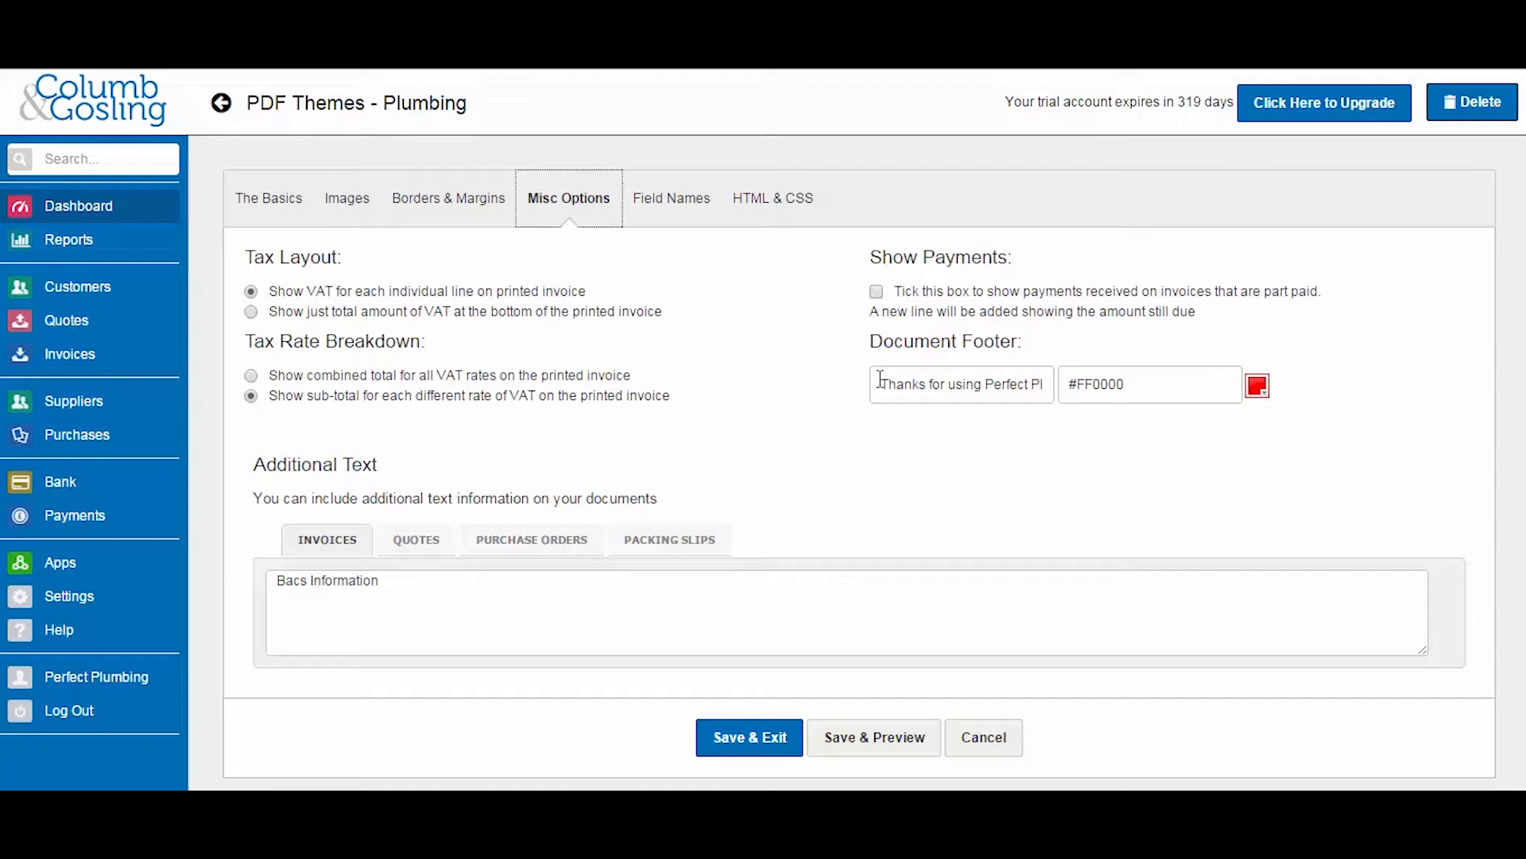
left_click_drag(878, 387, 1060, 395)
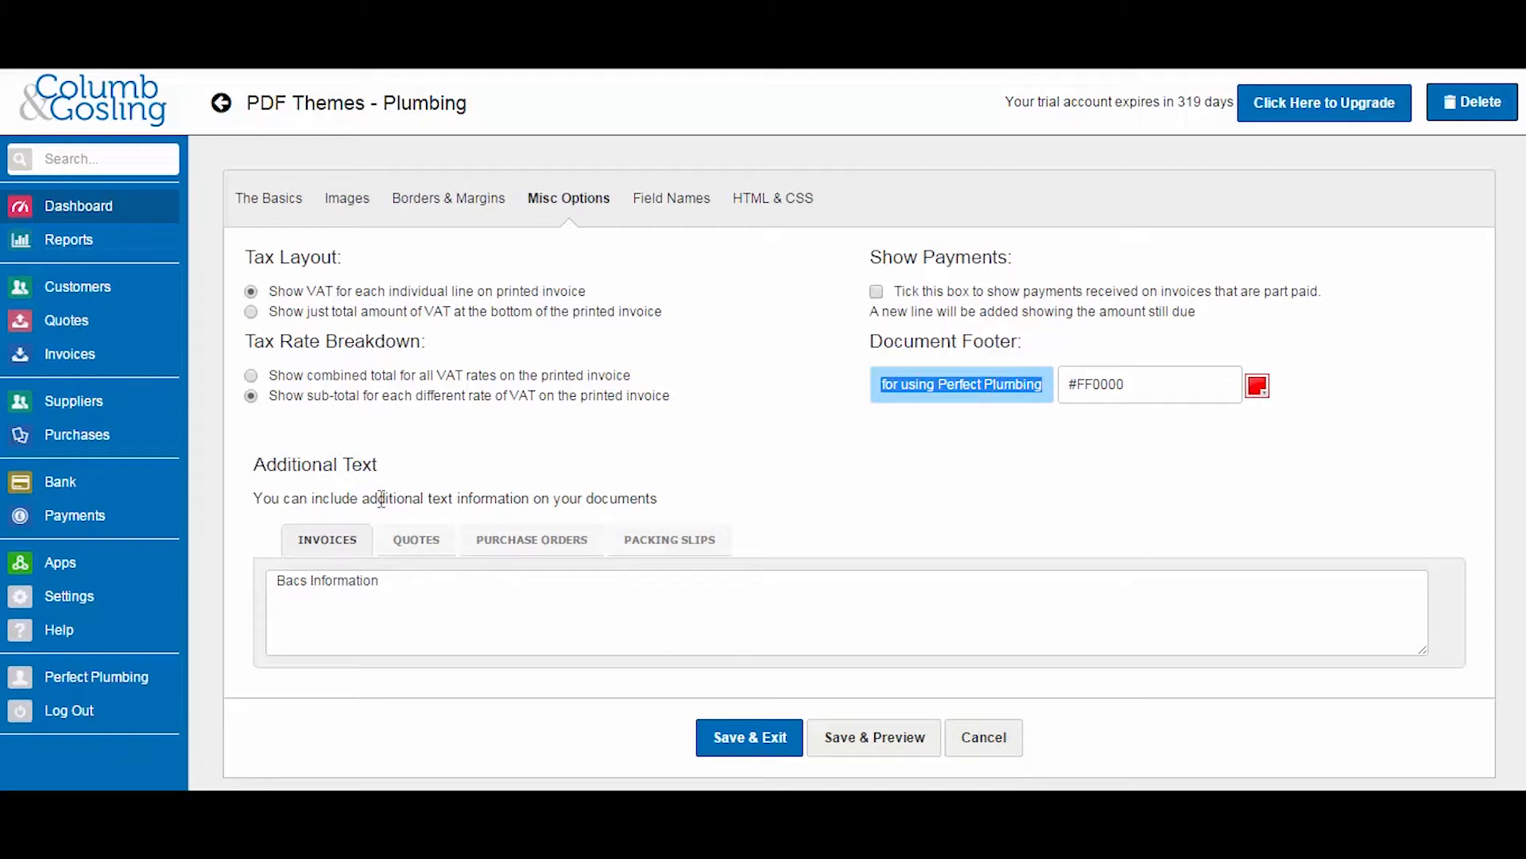
left_click_drag(278, 580, 416, 610)
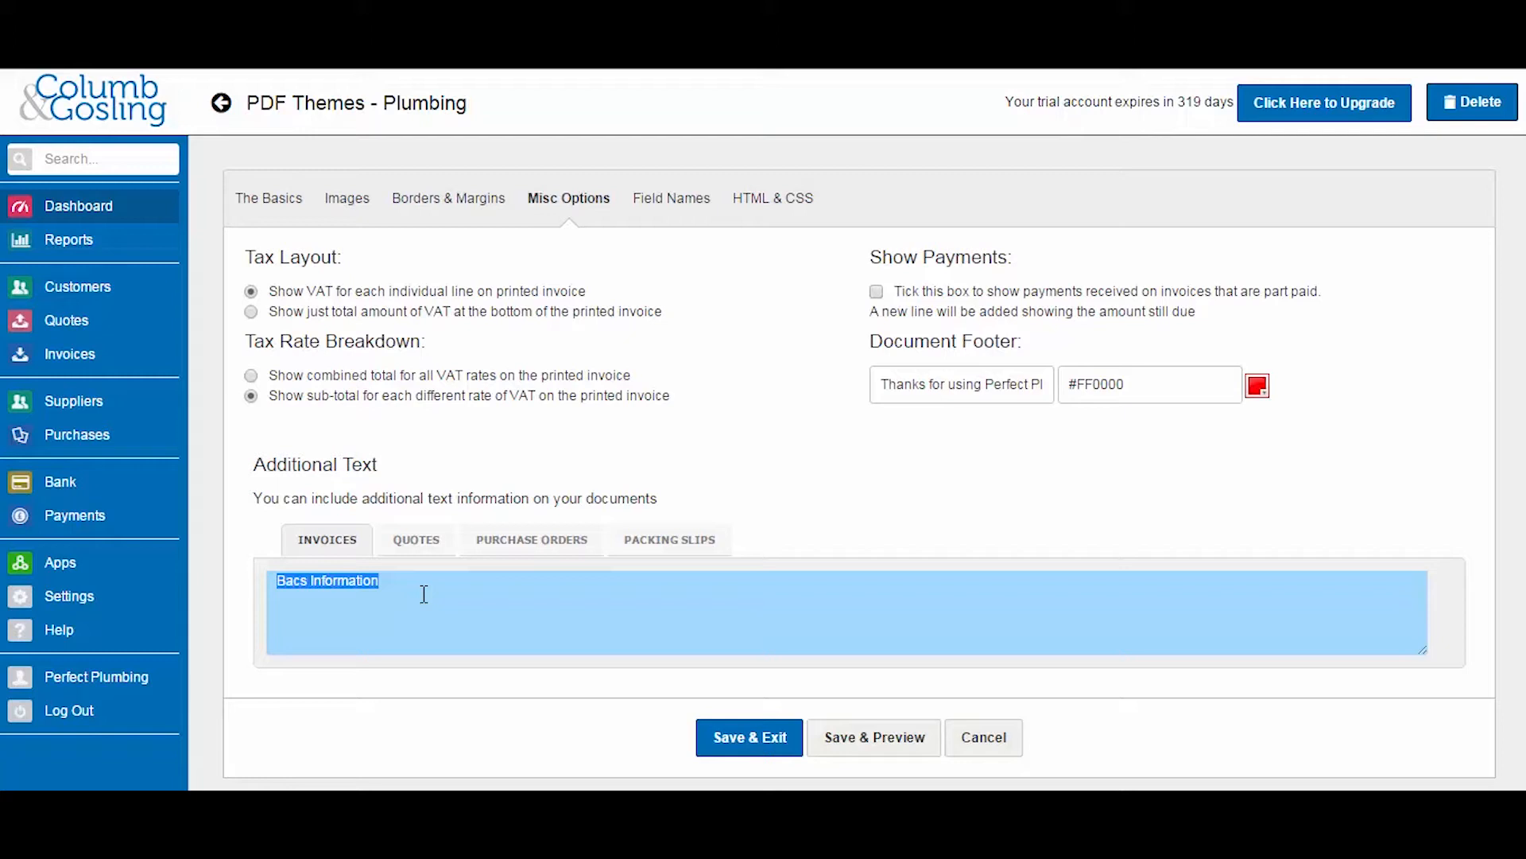
left_click(415, 547)
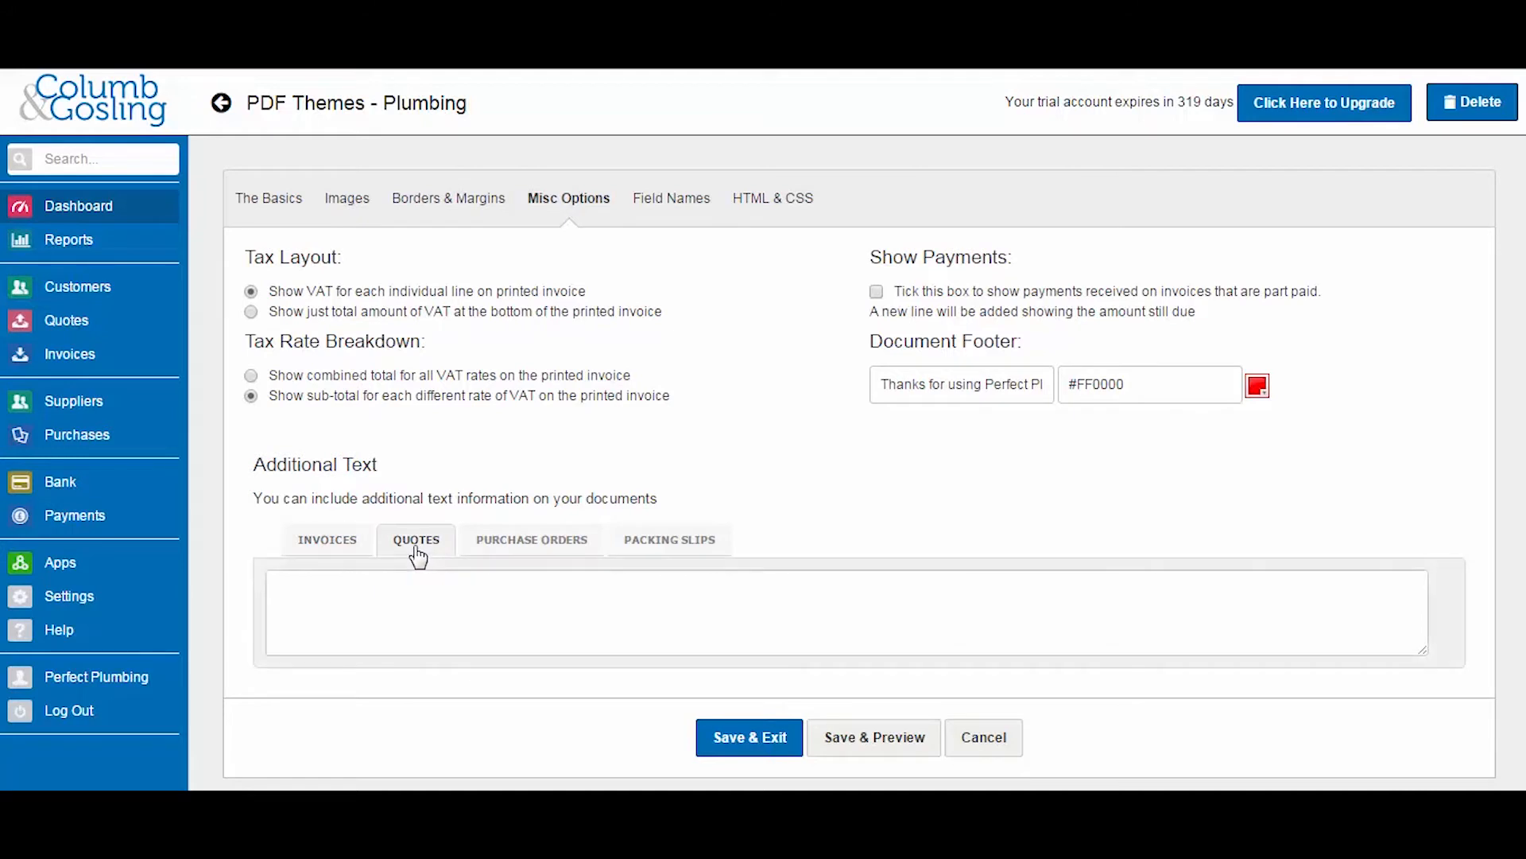
left_click(659, 550)
left_click(334, 551)
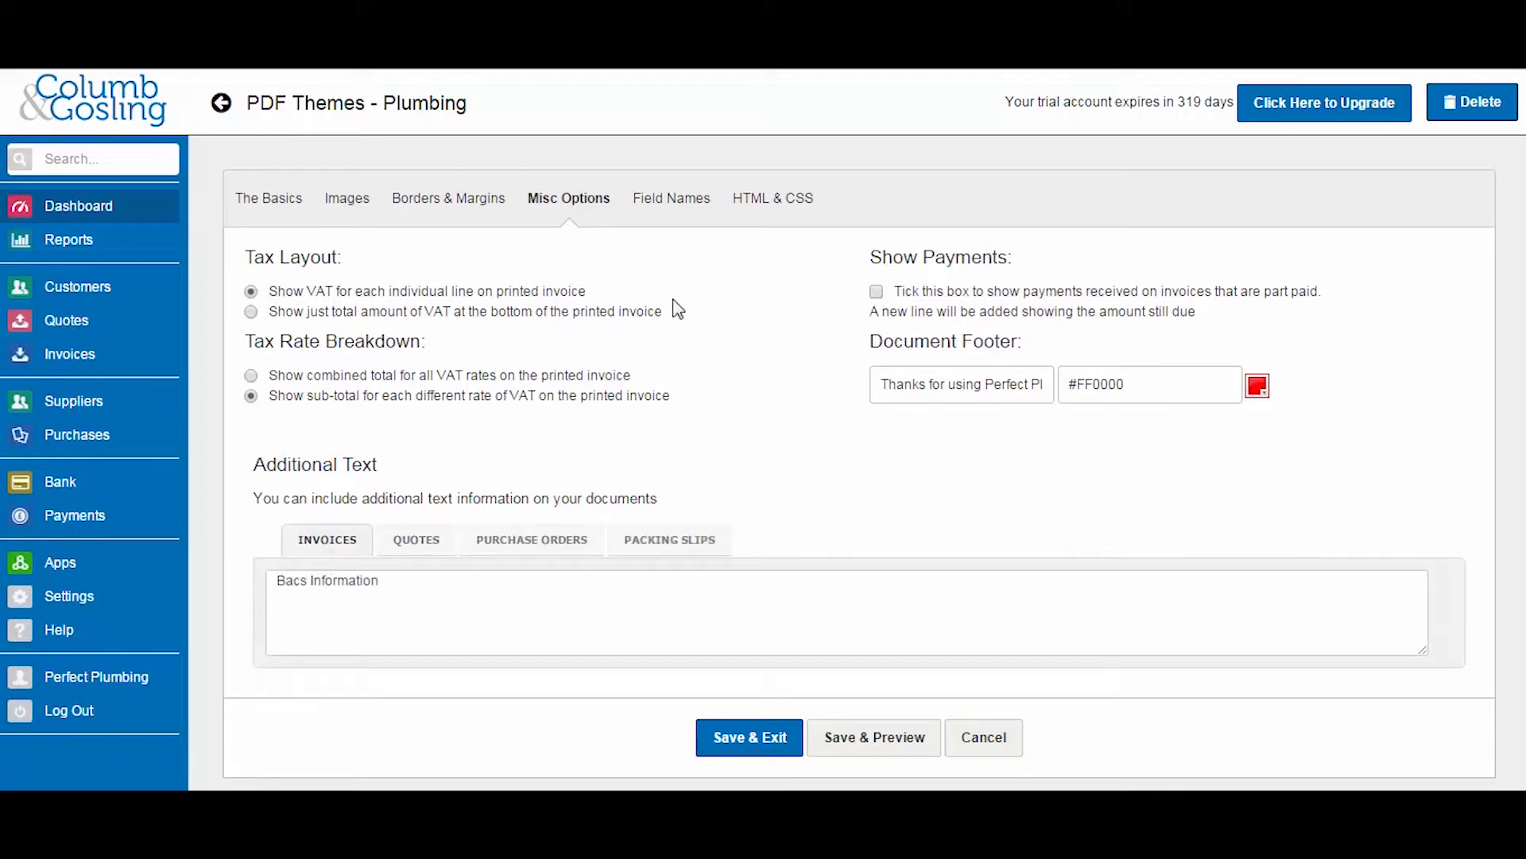
Rename the theme's Qty column heading to Days, leave the Qty field removed from invoices, and save and exit the theme
left_click(660, 205)
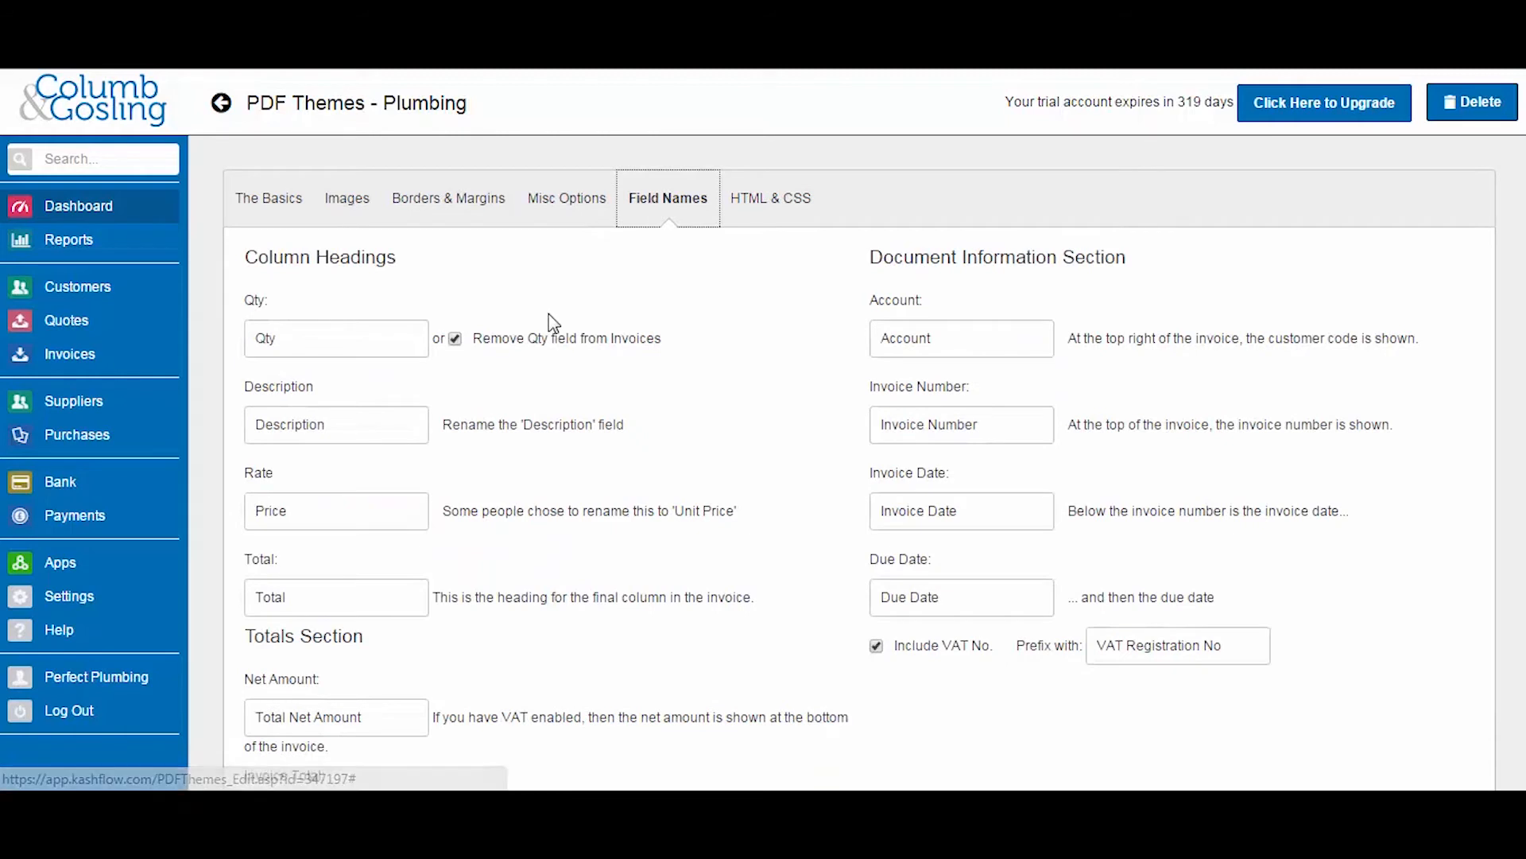
double_click(310, 340)
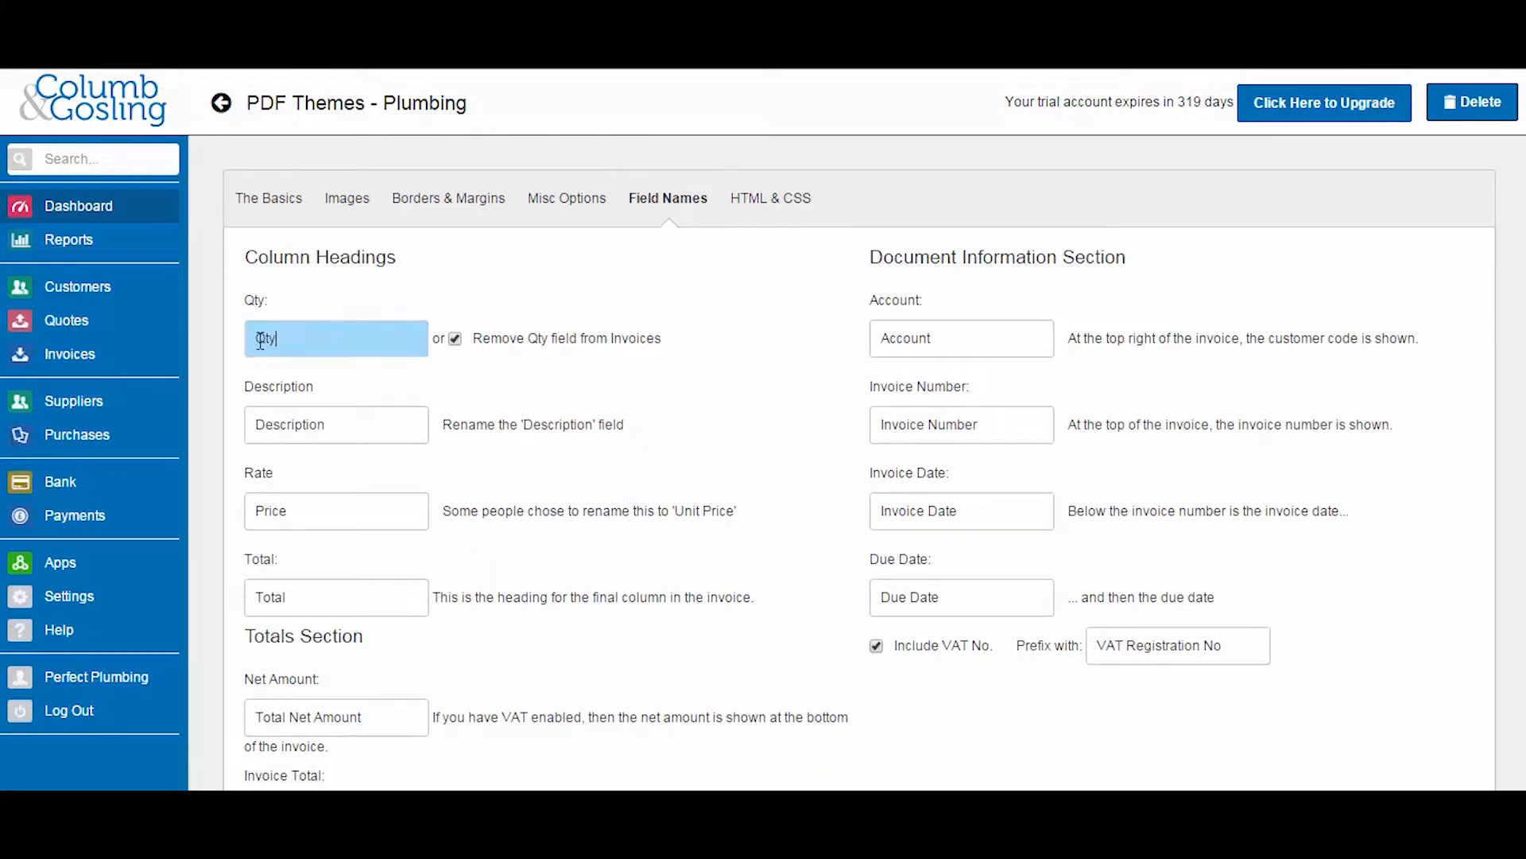
left_click(326, 375)
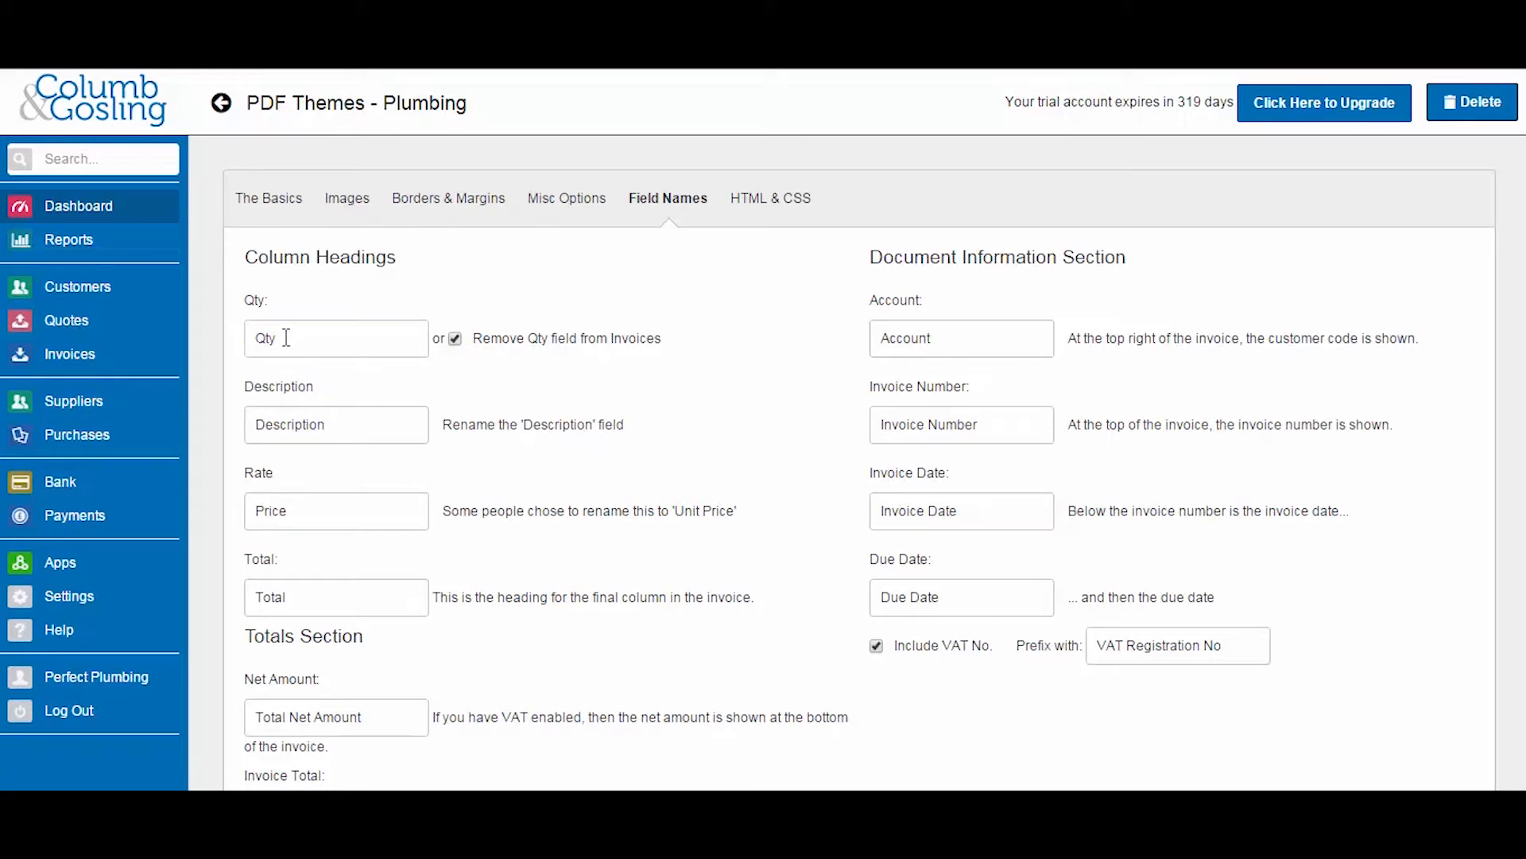
left_click(454, 339)
left_click_drag(303, 346, 227, 345)
type("Days")
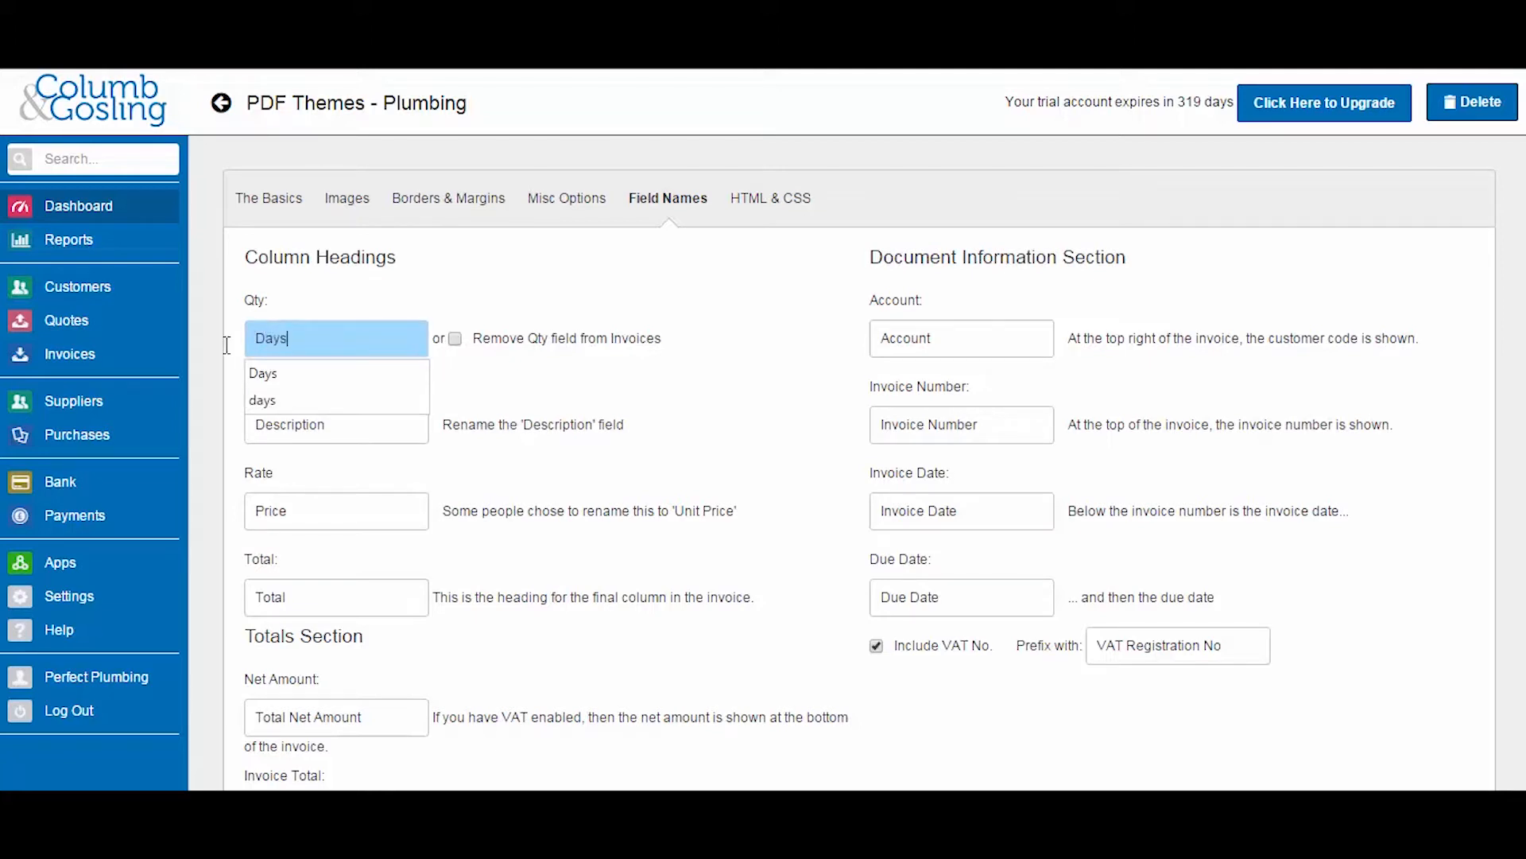
left_click(455, 340)
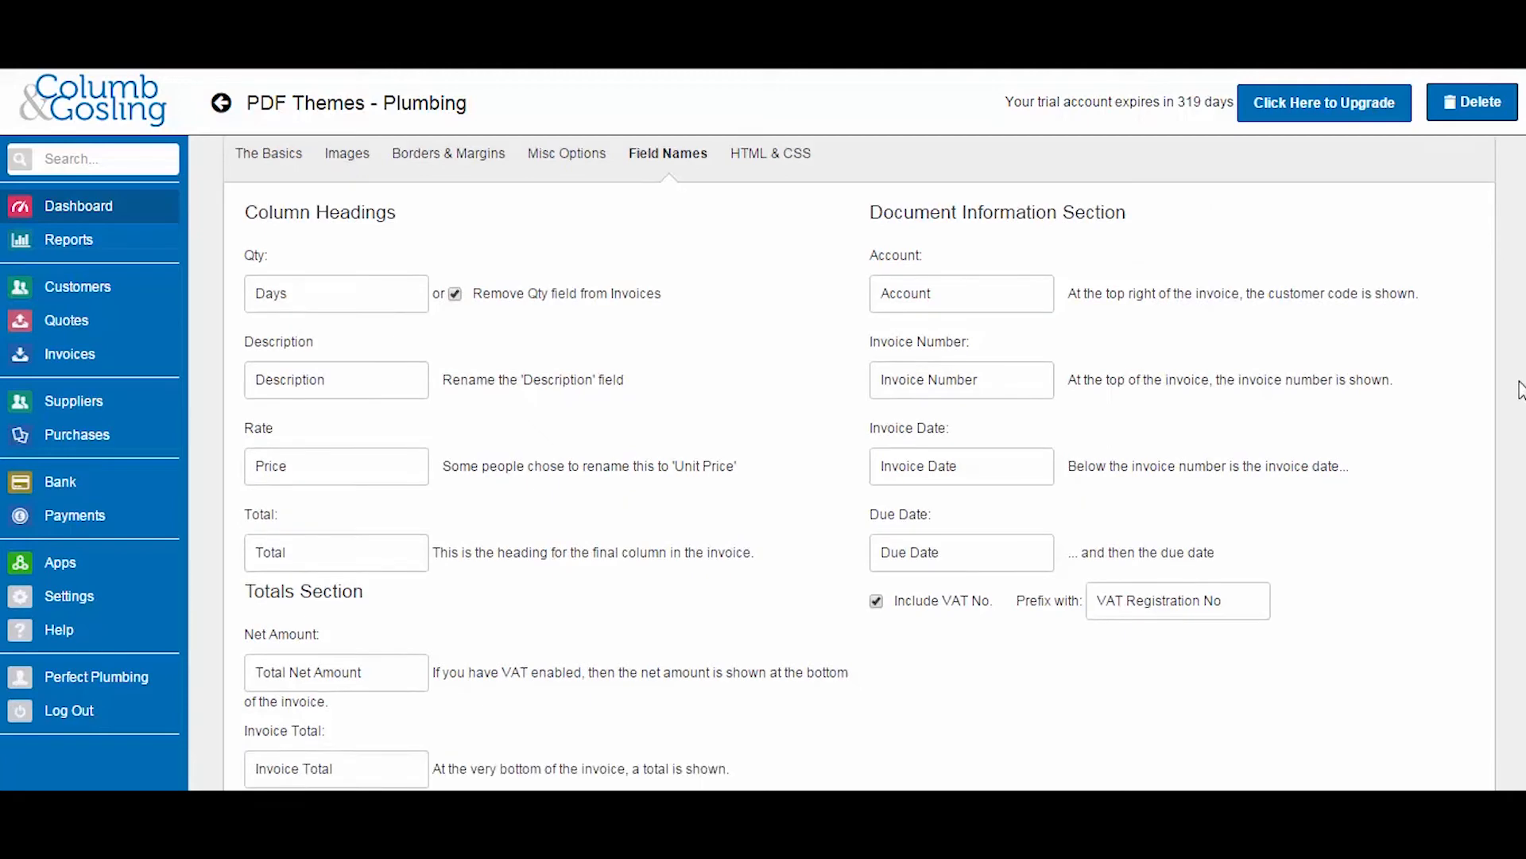
scroll(1520, 390, "down", 2)
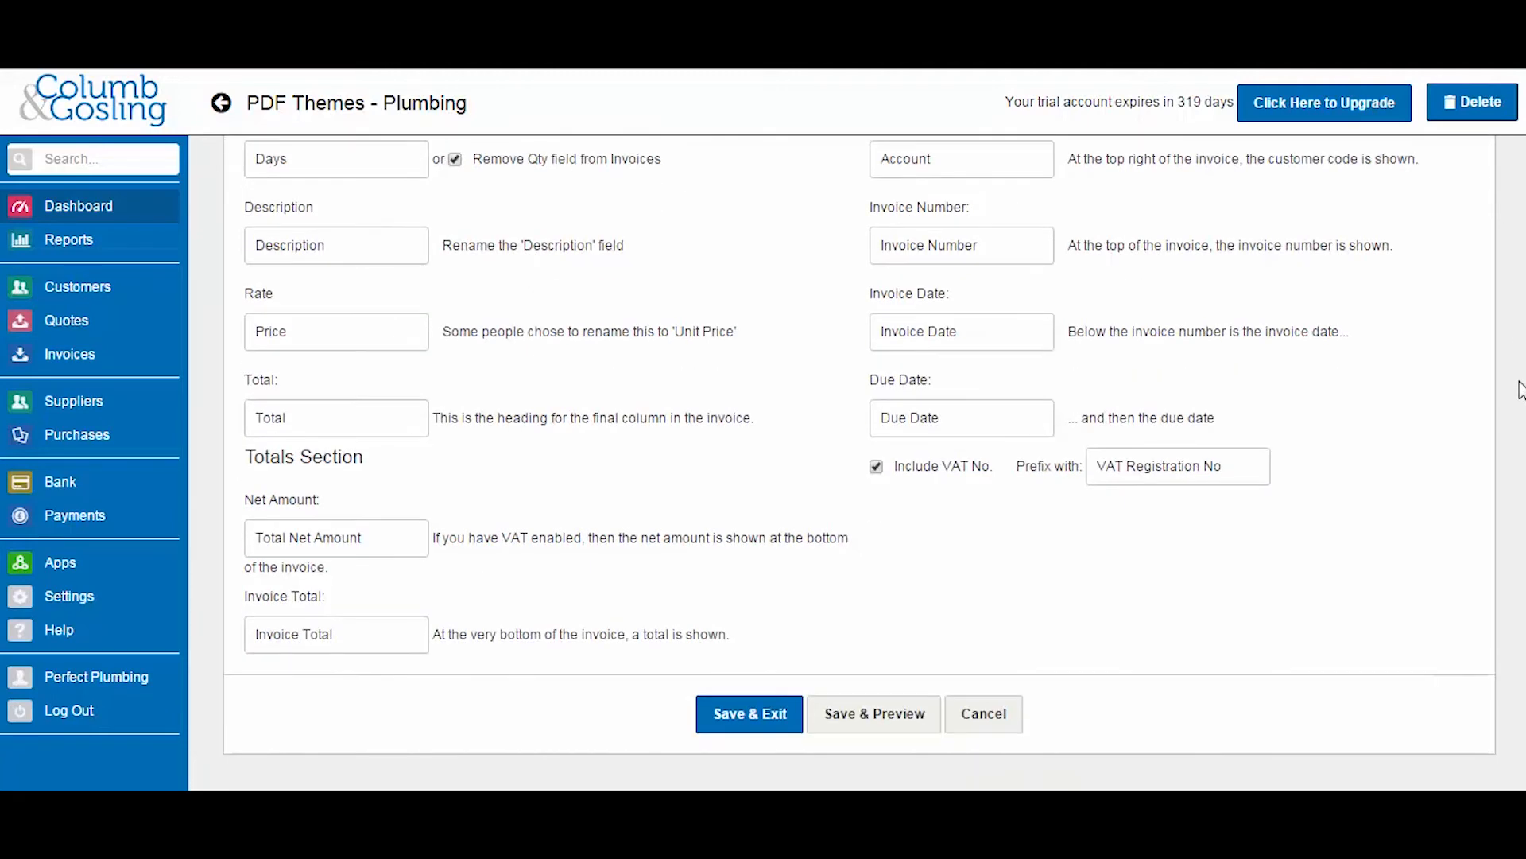
left_click(751, 713)
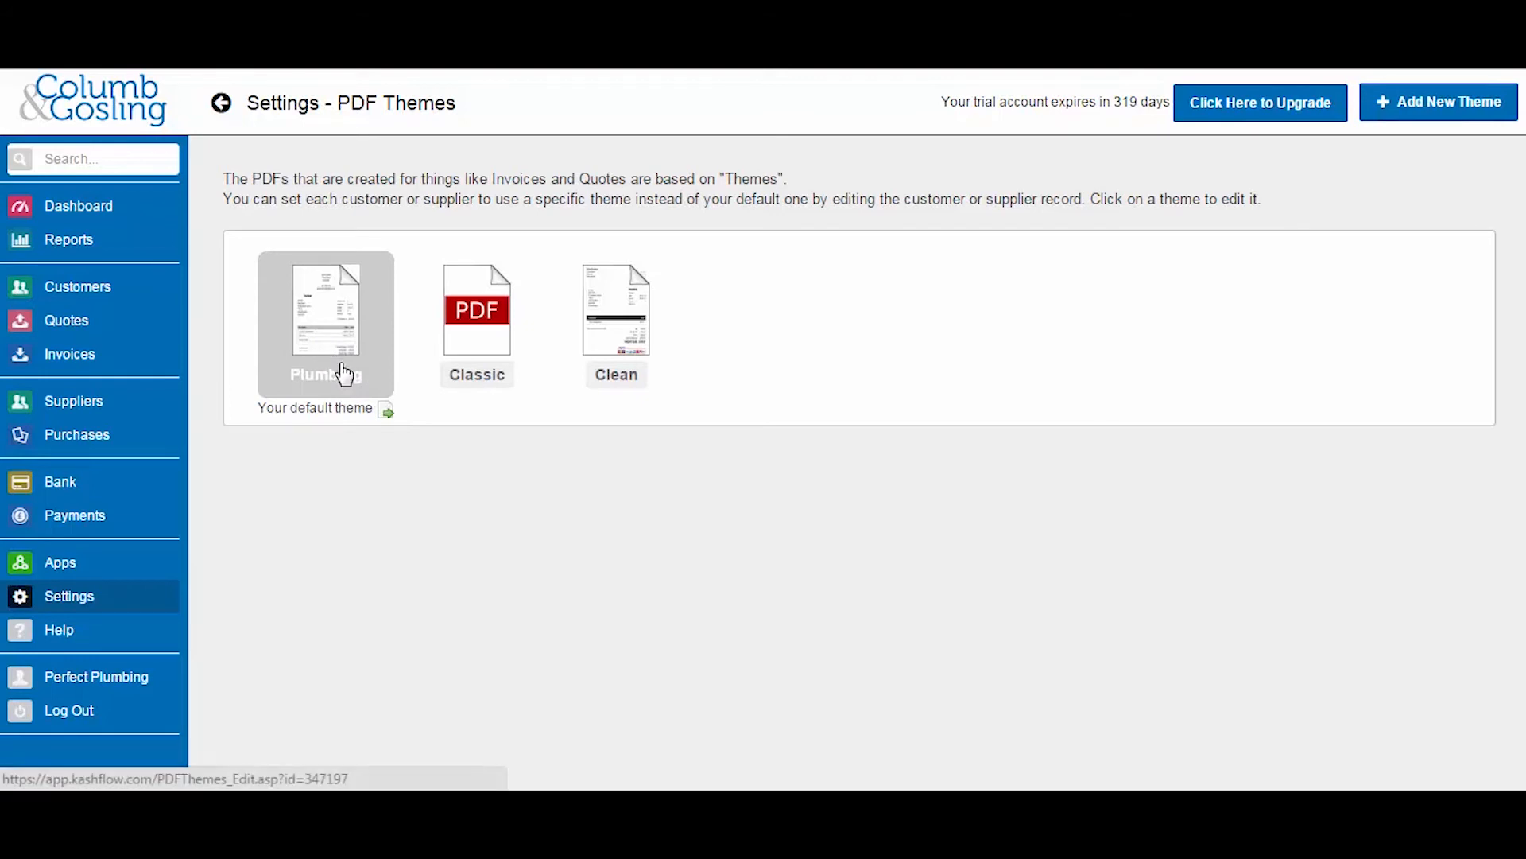
Set the PDF theme of the customer Allied Radio to Plumbing and update the customer record
left_click(87, 287)
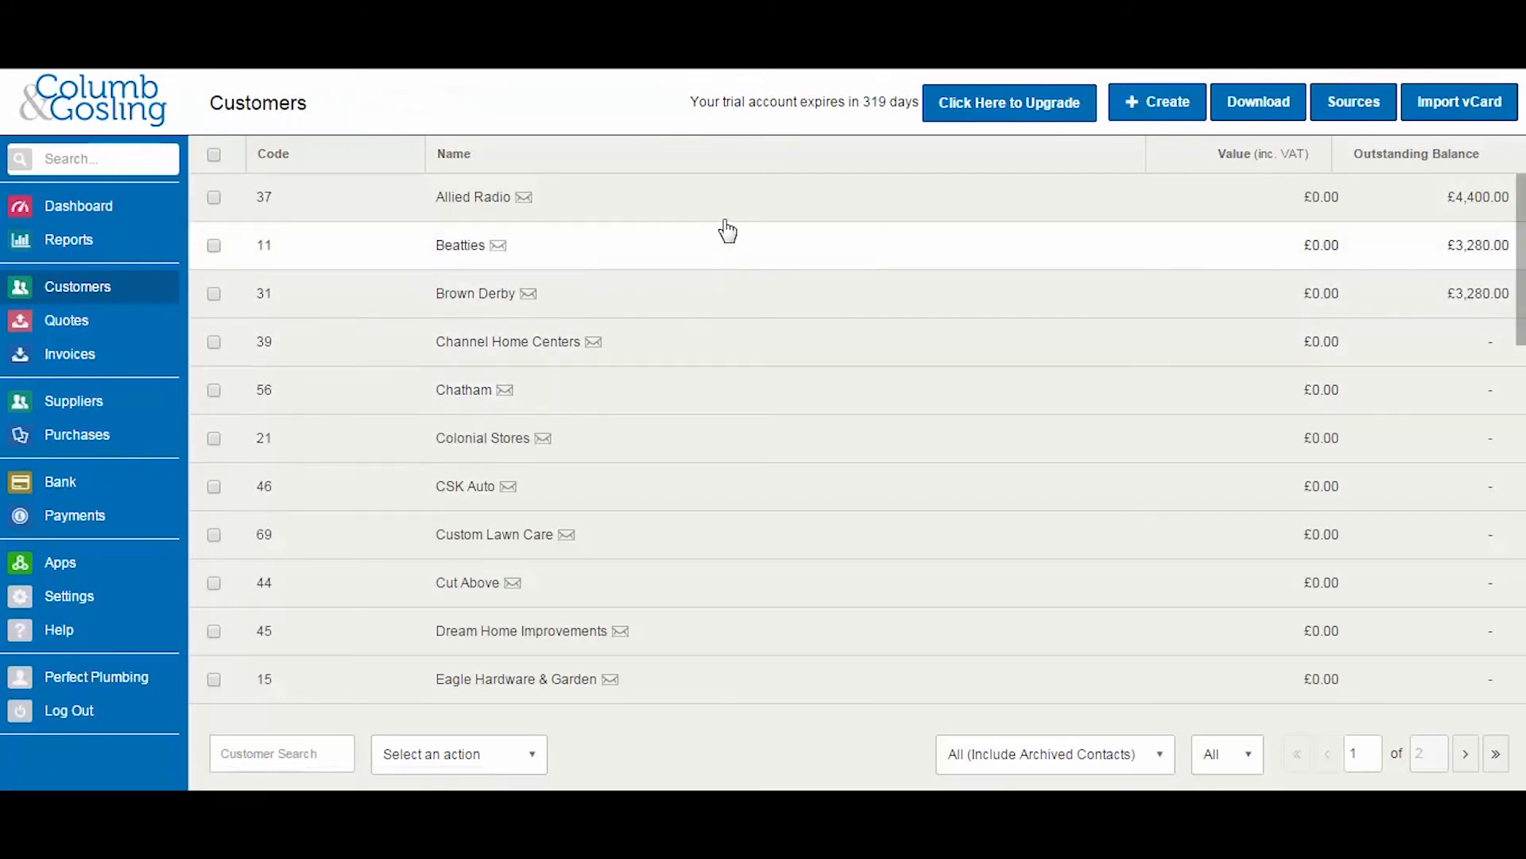
left_click(725, 219)
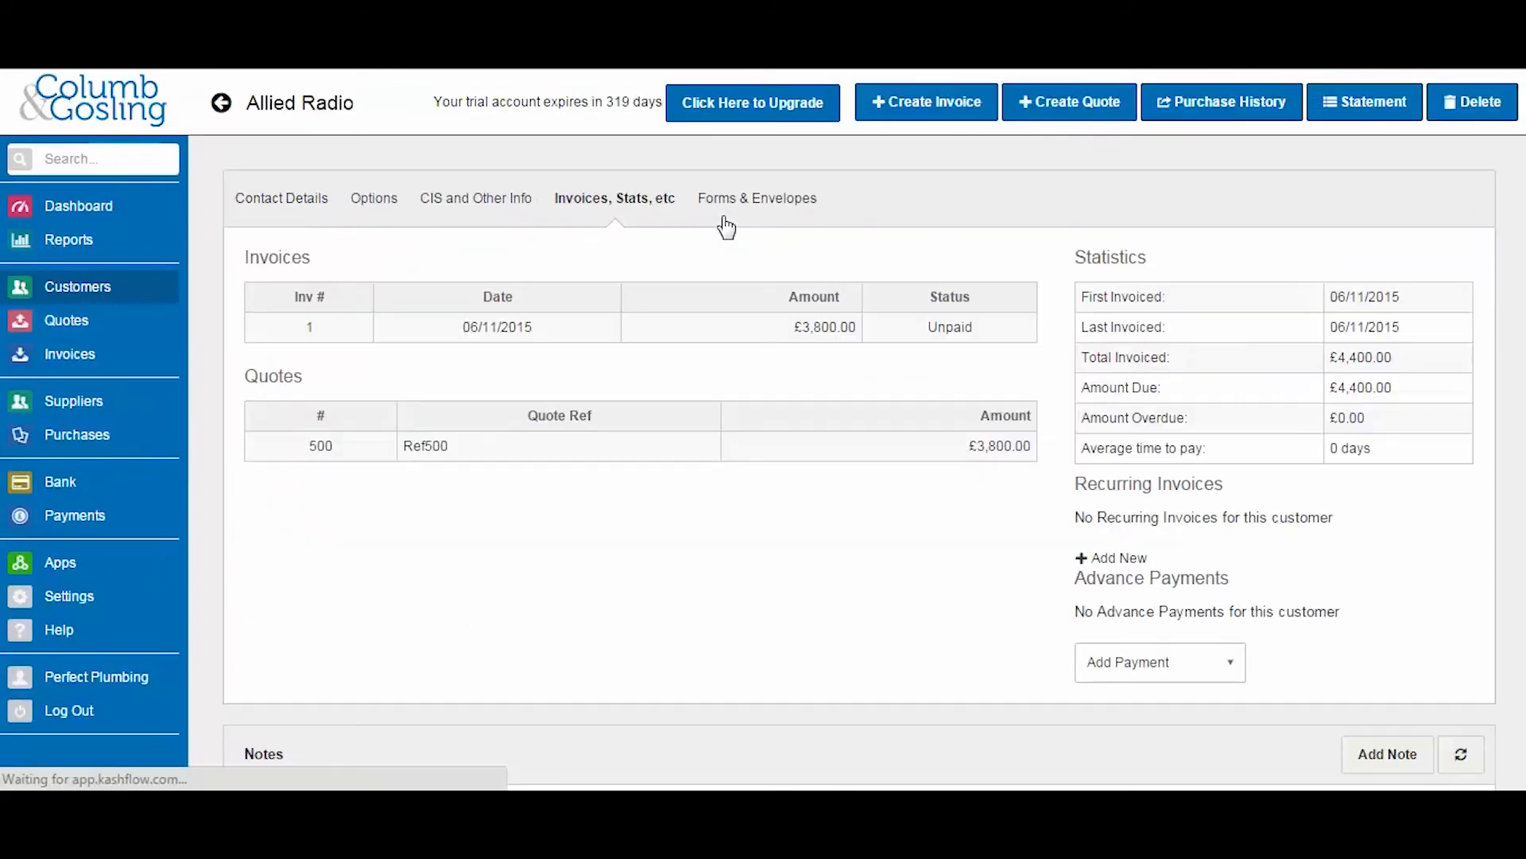
left_click(370, 205)
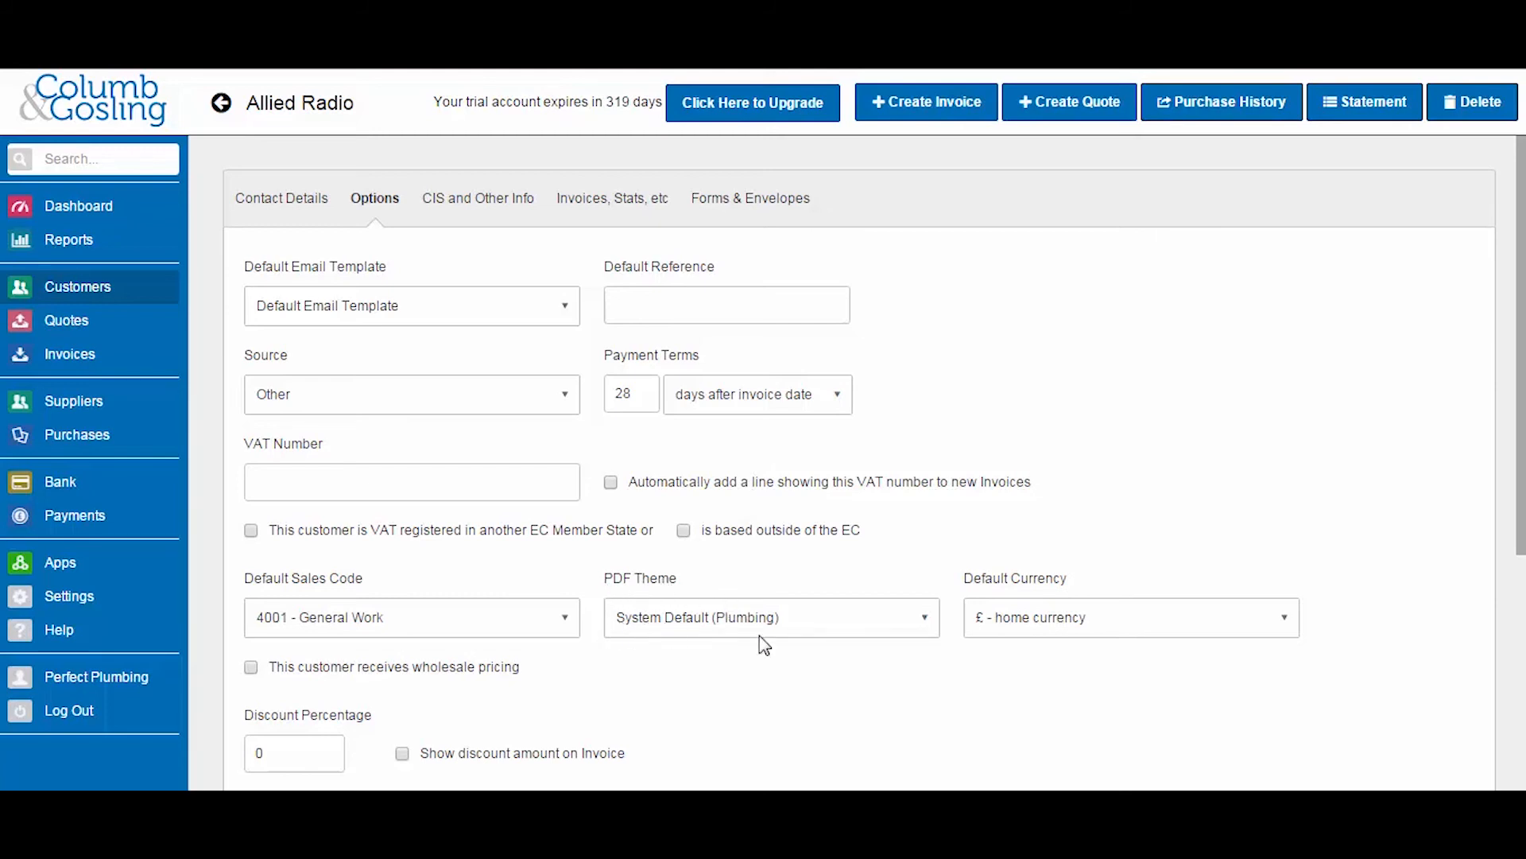
left_click(926, 625)
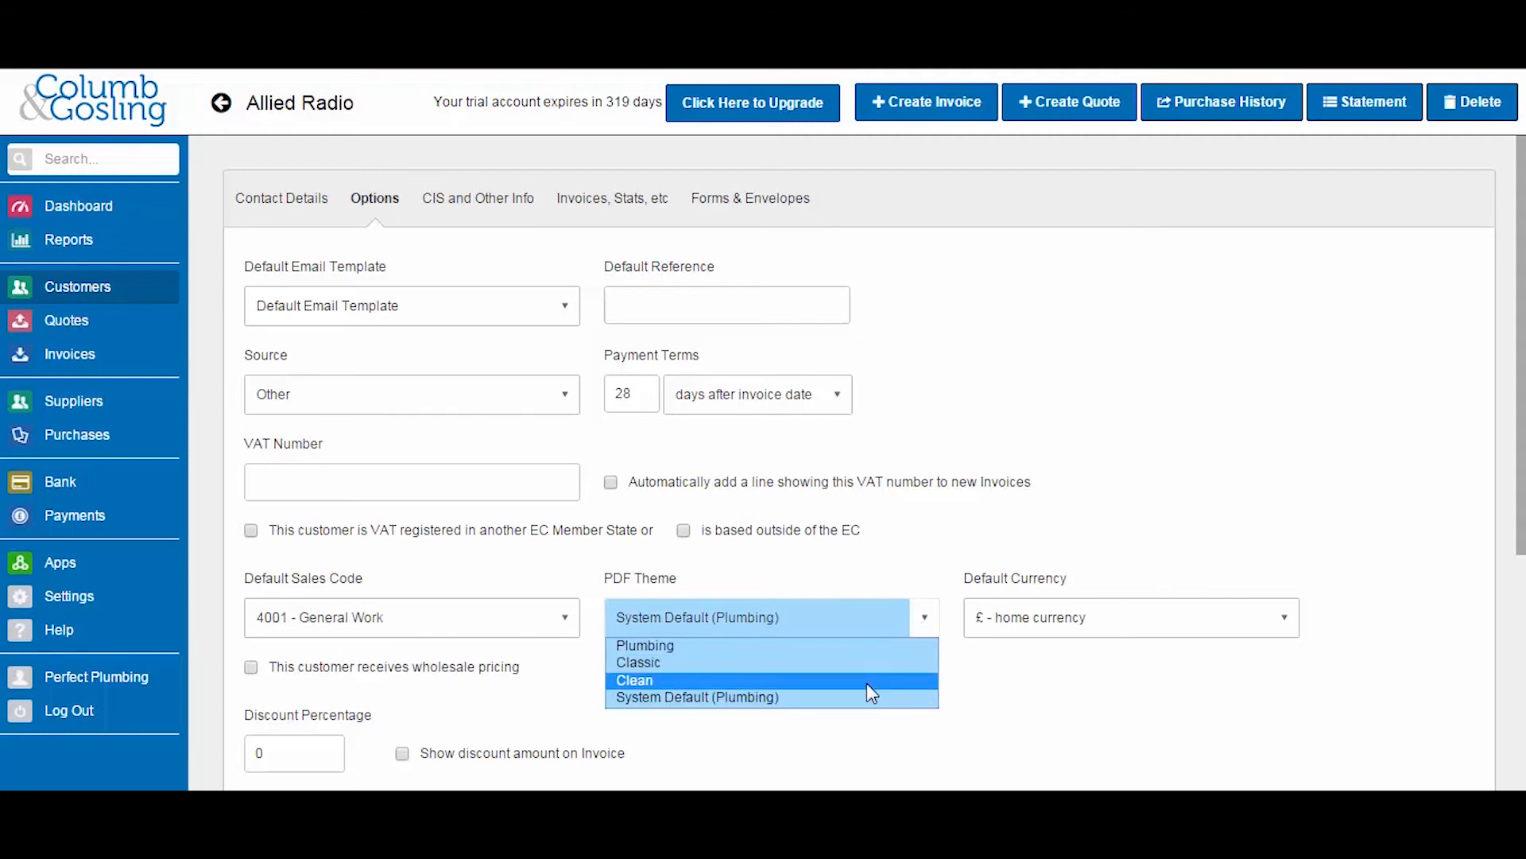
left_click(856, 646)
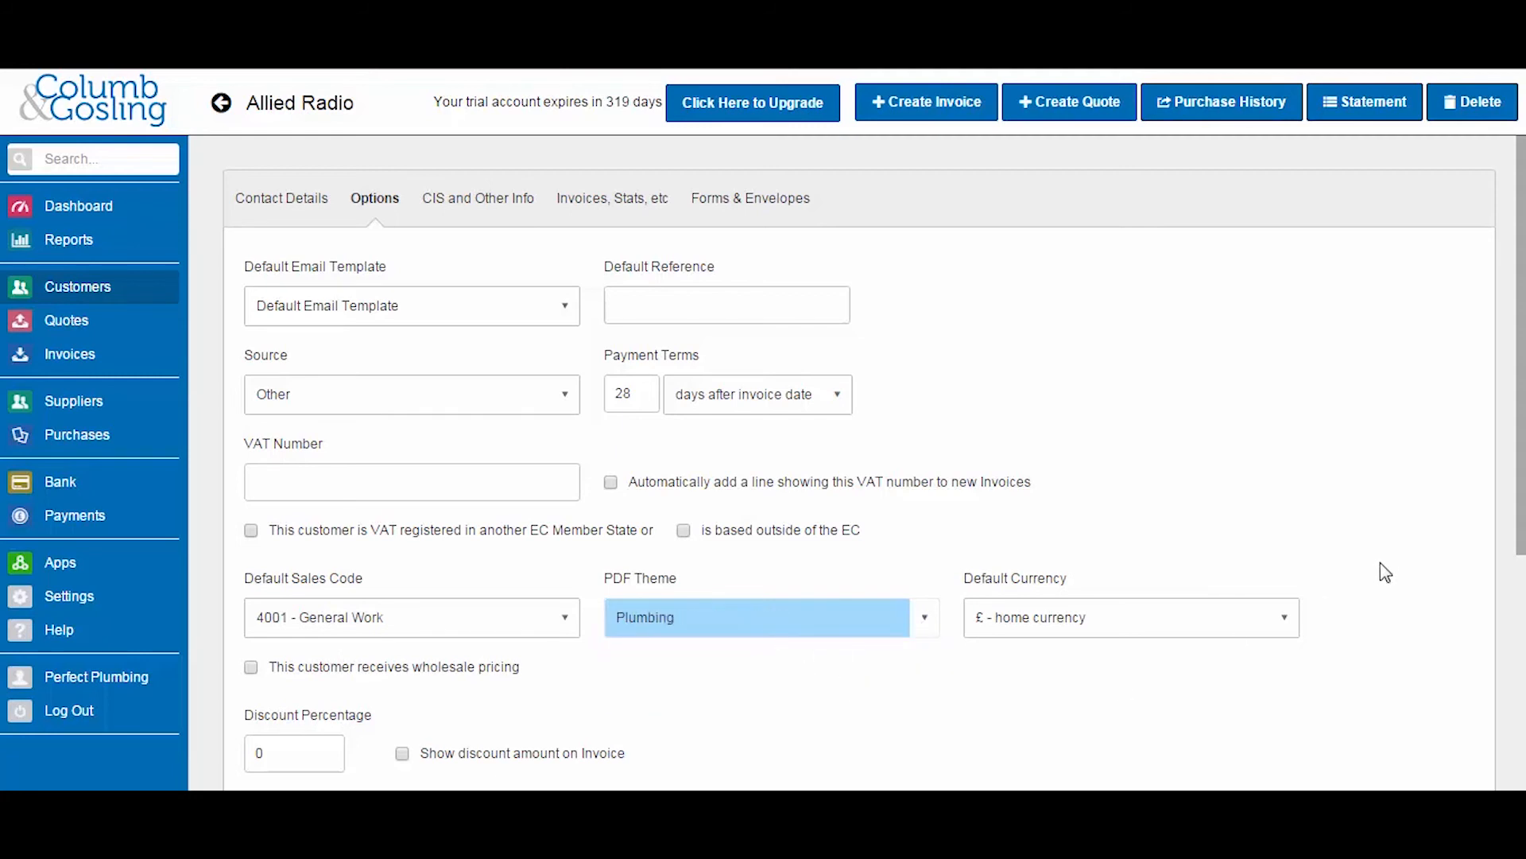
scroll(1000, 700, "down", 3)
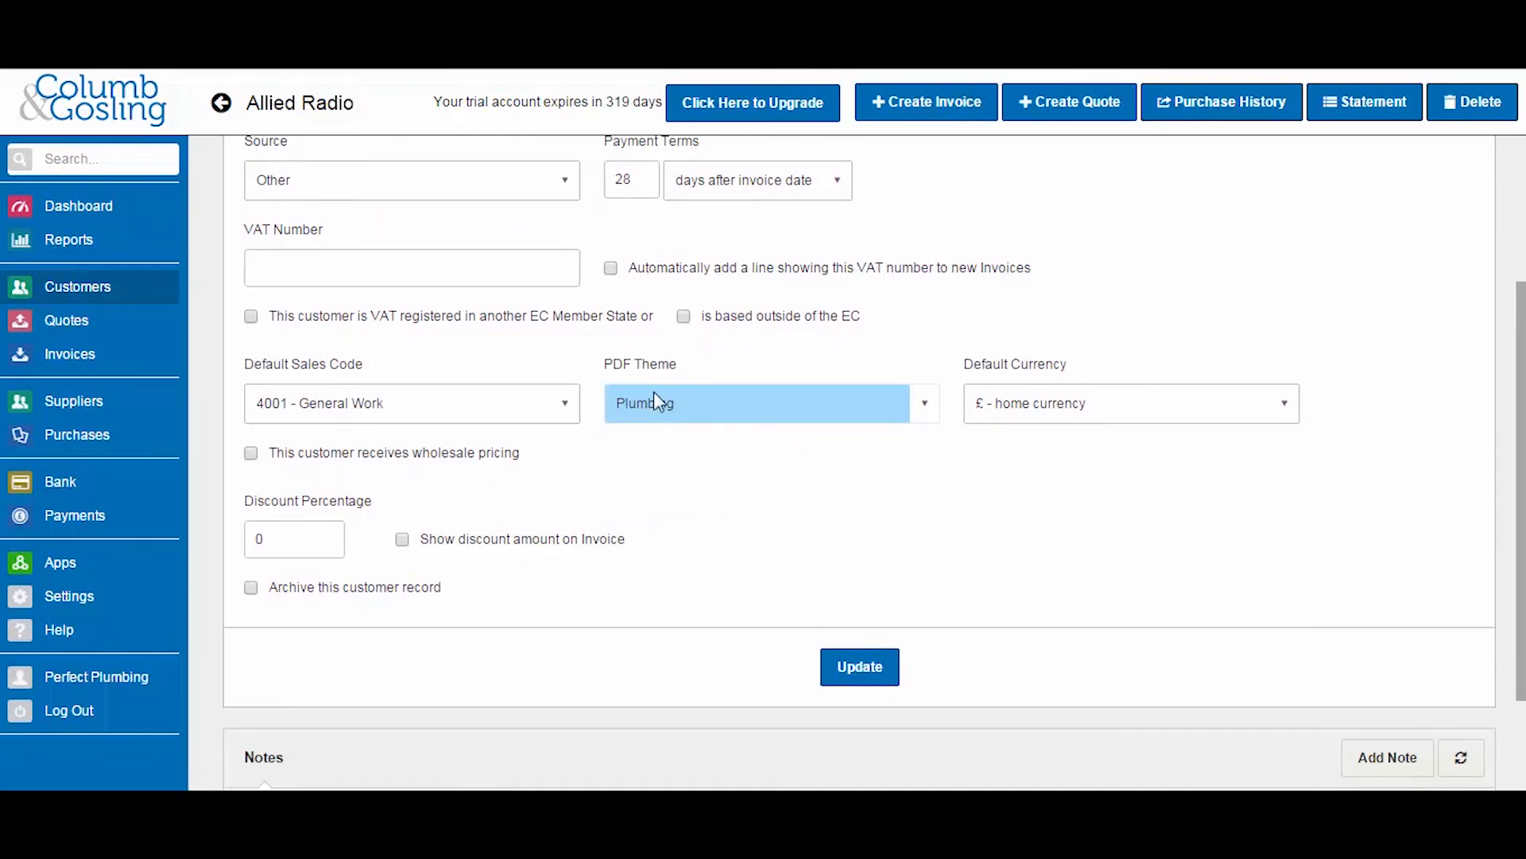
left_click(863, 672)
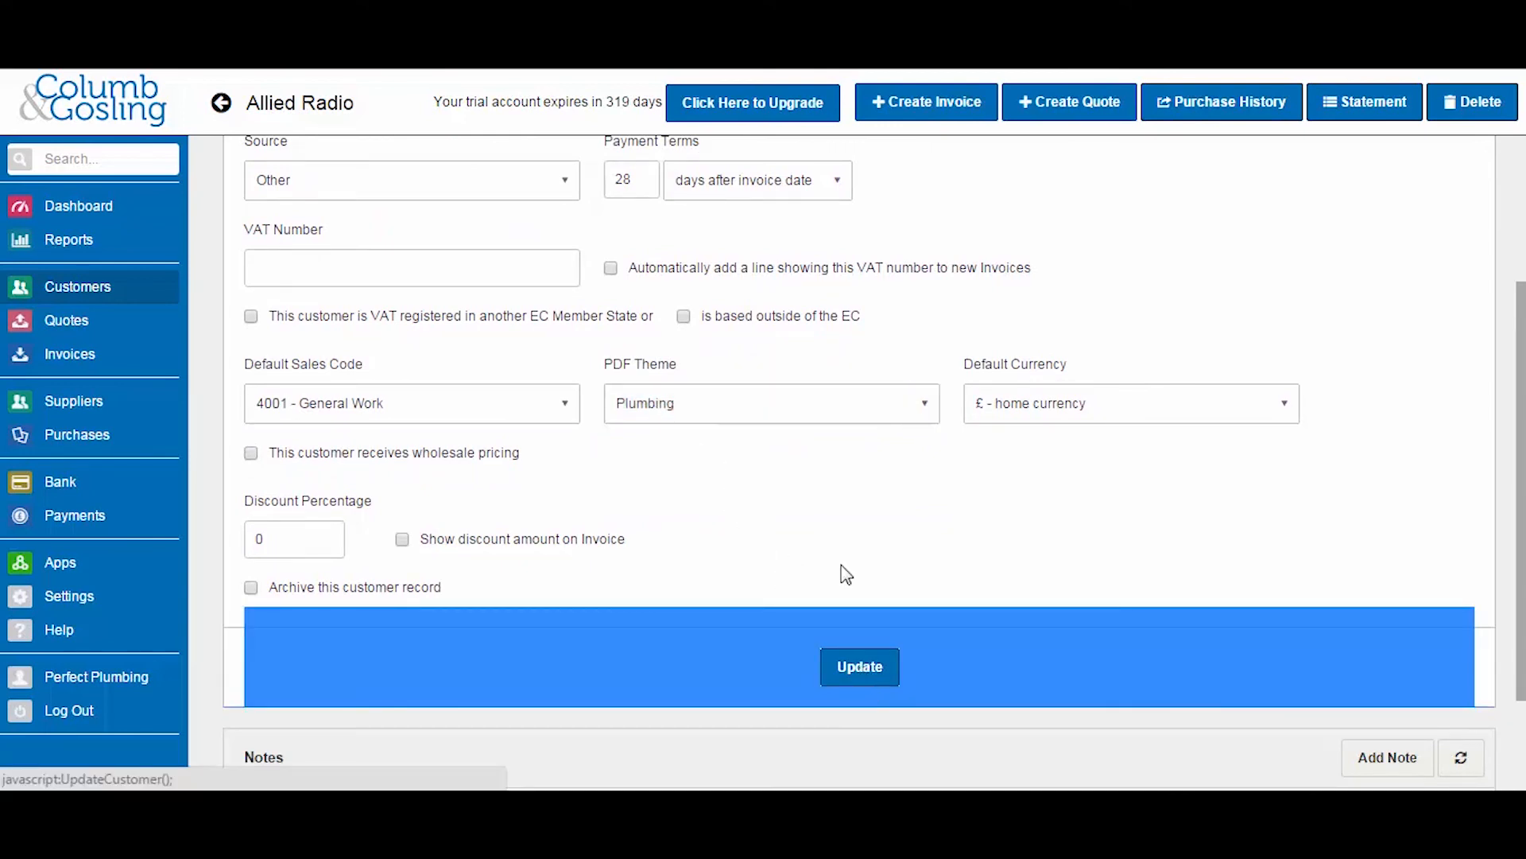